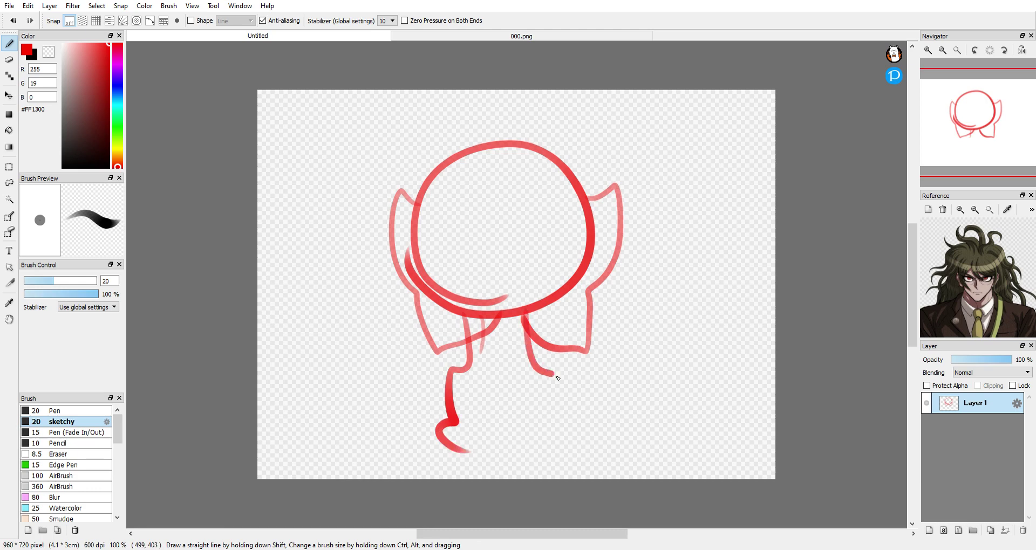
# Finish sketching the red torso hem and the arms reaching down to the canvas bottom, with one hand in front
pyautogui.moveTo(542, 430); pyautogui.dragTo(536, 479)
pyautogui.moveTo(445, 389); pyautogui.dragTo(425, 479)
pyautogui.moveTo(558, 389)
pyautogui.mouseDown()
pyautogui.moveTo(584, 479)
pyautogui.moveTo(529, 479)
pyautogui.mouseUp()
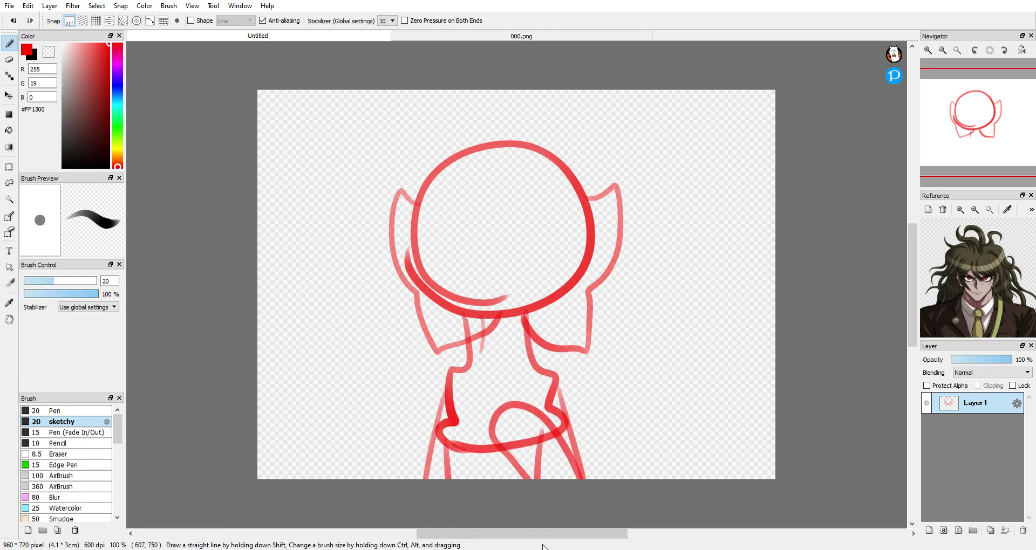
# Sketch two large pointed ears on the head plus a hair tuft and a spiky fringe sweeping across the forehead
pyautogui.moveTo(507, 144)
pyautogui.mouseDown()
pyautogui.moveTo(402, 109)
pyautogui.moveTo(408, 294)
pyautogui.mouseUp()
pyautogui.moveTo(523, 144)
pyautogui.mouseDown()
pyautogui.moveTo(584, 134)
pyautogui.moveTo(585, 311)
pyautogui.mouseUp()
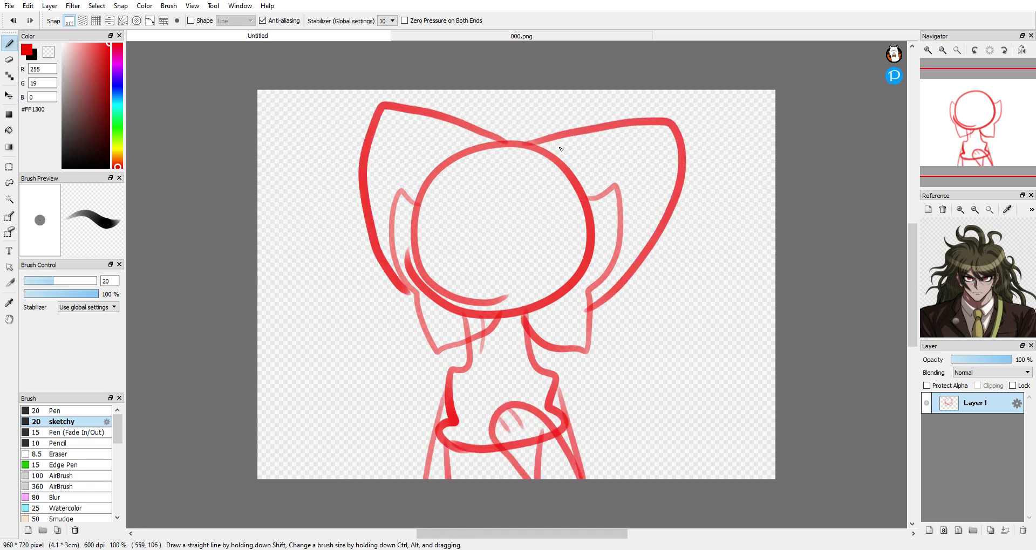
pyautogui.click(524, 37)
pyautogui.click(342, 39)
pyautogui.moveTo(489, 135)
pyautogui.mouseDown()
pyautogui.moveTo(572, 160)
pyautogui.moveTo(494, 198)
pyautogui.mouseUp()
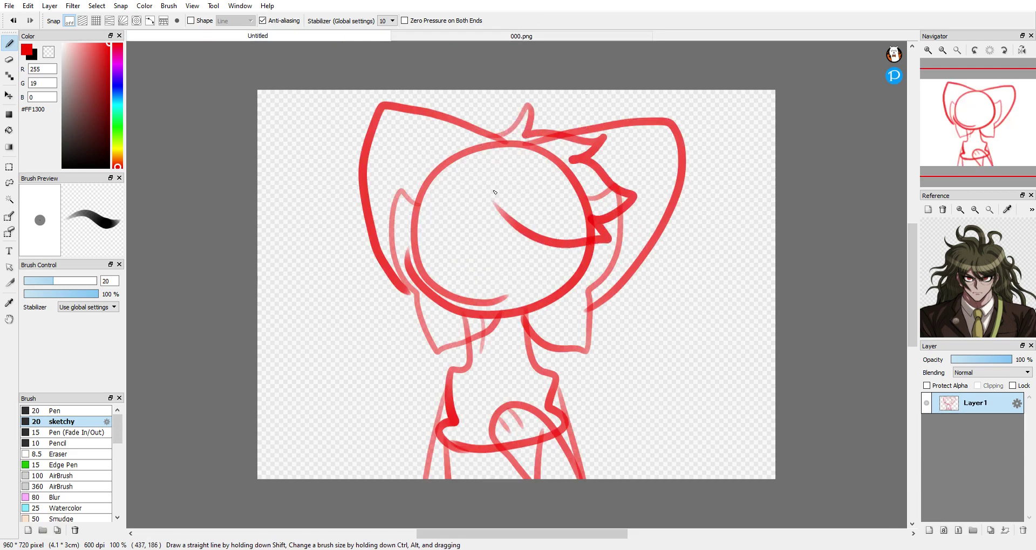
pyautogui.moveTo(382, 120); pyautogui.dragTo(400, 172)
pyautogui.moveTo(670, 142); pyautogui.dragTo(643, 220)
pyautogui.moveTo(382, 161); pyautogui.dragTo(402, 172)
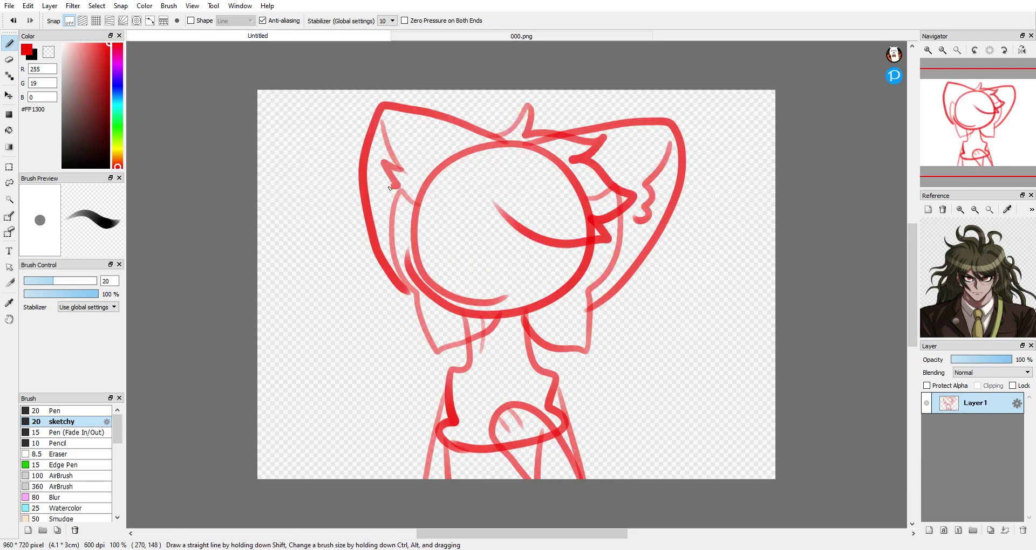
pyautogui.hotkey('ctrl', 'z')
pyautogui.hotkey('ctrl', 'z')
pyautogui.moveTo(621, 438)
pyautogui.mouseDown()
pyautogui.moveTo(728, 476)
pyautogui.moveTo(713, 480)
pyautogui.mouseUp()
pyautogui.hotkey('ctrl', 'z')
# Transform the whole red sketch, scaling it down slightly and repositioning it within the canvas
pyautogui.hotkey('ctrl', 't')
pyautogui.moveTo(550, 360); pyautogui.dragTo(554, 349)
pyautogui.moveTo(692, 68); pyautogui.dragTo(675, 86)
pyautogui.moveTo(616, 244); pyautogui.dragTo(629, 227)
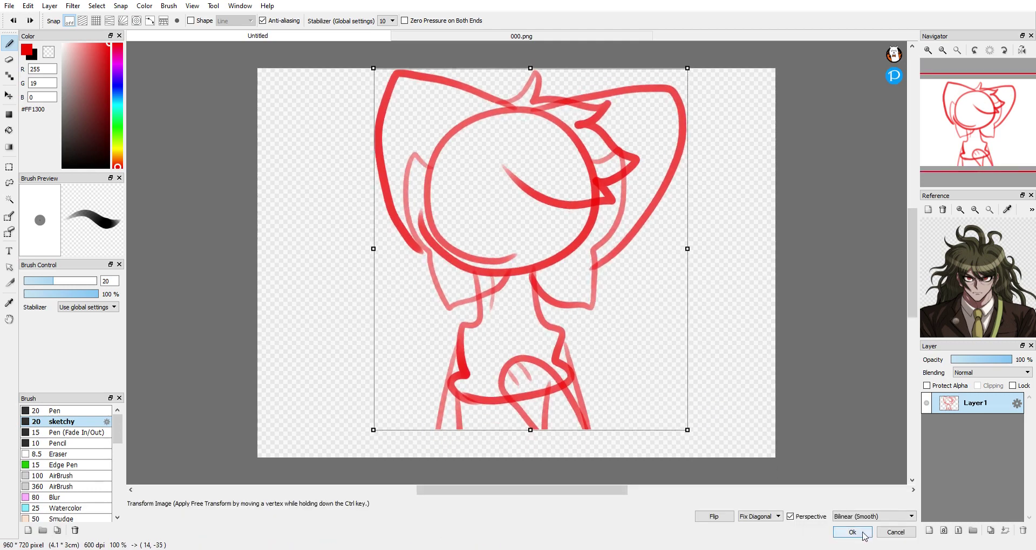
pyautogui.click(853, 532)
# Extend the arm lines to the canvas bottom and sketch a raised bushy tail to the right of the body
pyautogui.moveTo(591, 466)
pyautogui.mouseDown()
pyautogui.moveTo(583, 441)
pyautogui.moveTo(545, 426)
pyautogui.mouseUp()
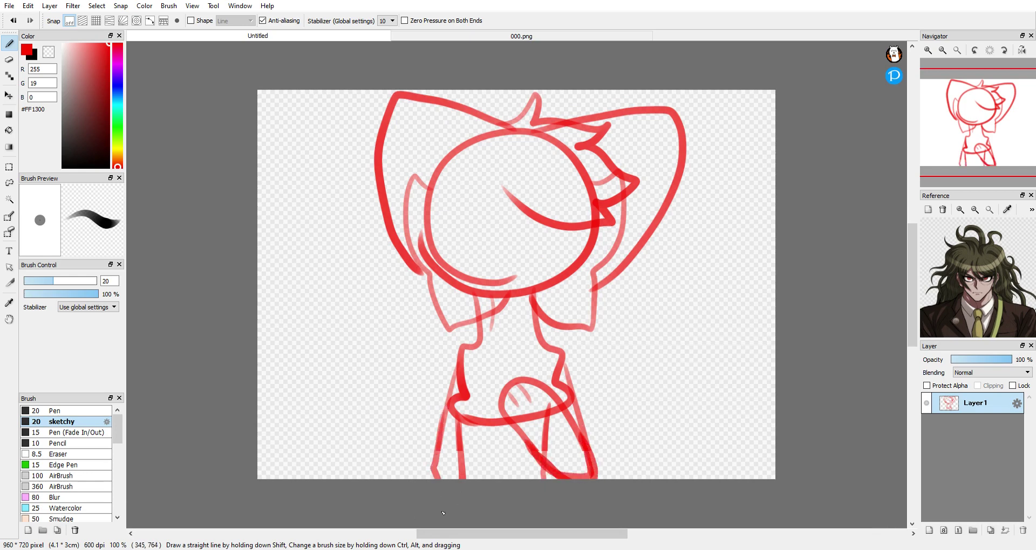
pyautogui.moveTo(607, 439); pyautogui.dragTo(681, 372)
pyautogui.hotkey('ctrl', 'z')
pyautogui.moveTo(545, 478)
pyautogui.mouseDown()
pyautogui.moveTo(681, 366)
pyautogui.moveTo(703, 497)
pyautogui.mouseUp()
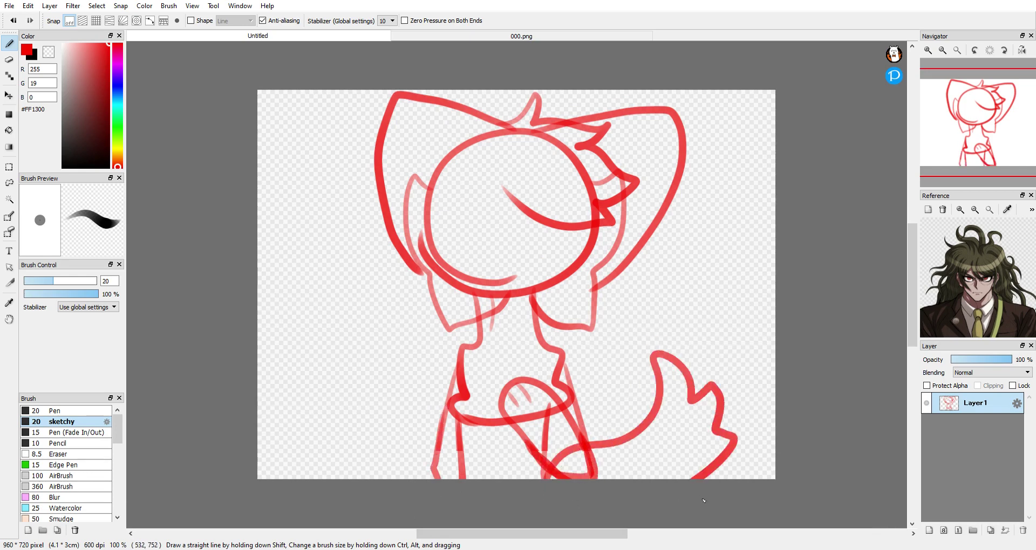
pyautogui.hotkey('ctrl', 'z')
pyautogui.moveTo(558, 473)
pyautogui.mouseDown()
pyautogui.moveTo(737, 336)
pyautogui.moveTo(697, 468)
pyautogui.mouseUp()
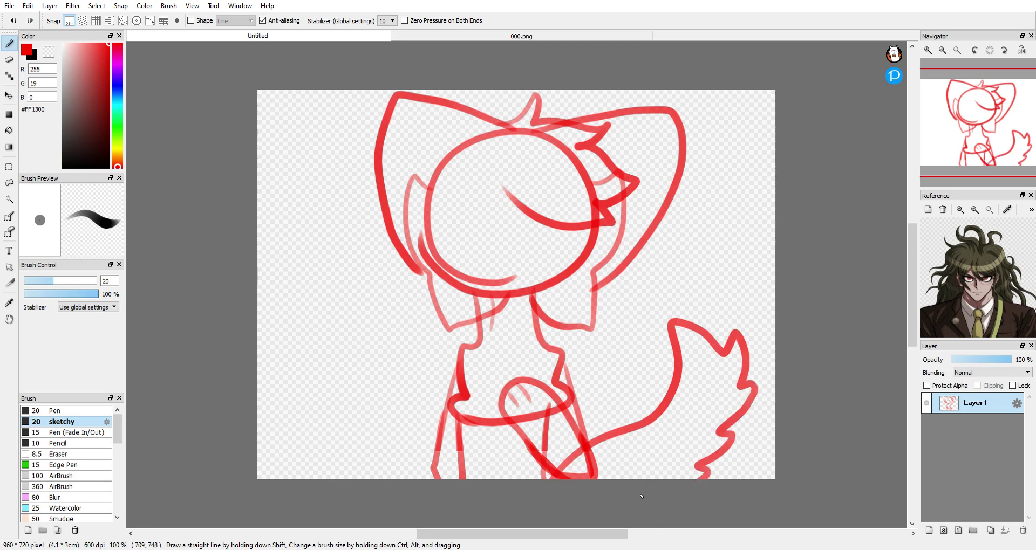
pyautogui.moveTo(437, 477); pyautogui.dragTo(456, 492)
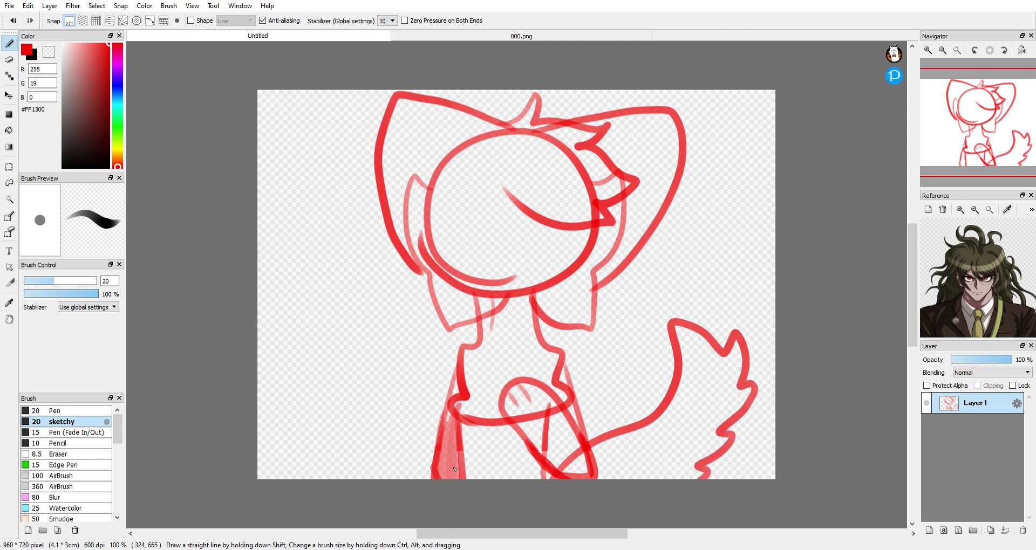
pyautogui.moveTo(474, 425)
pyautogui.mouseDown()
pyautogui.moveTo(495, 483)
pyautogui.moveTo(517, 453)
pyautogui.moveTo(547, 479)
pyautogui.mouseUp()
pyautogui.hotkey('ctrl', 'z')
pyautogui.moveTo(998, 359)
pyautogui.mouseDown()
pyautogui.moveTo(987, 360)
pyautogui.moveTo(1034, 371)
pyautogui.moveTo(991, 370)
pyautogui.moveTo(1035, 367)
pyautogui.mouseUp()
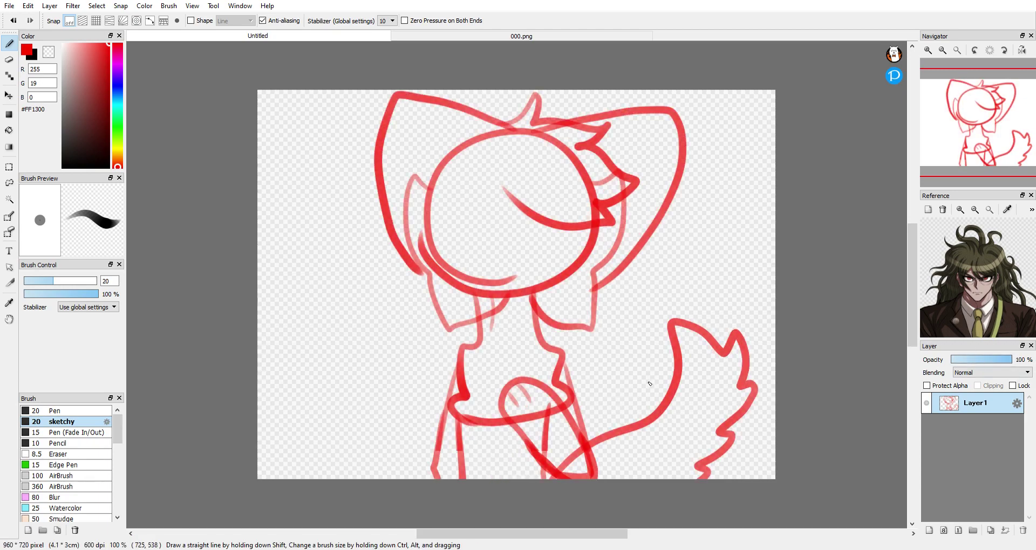
pyautogui.moveTo(441, 216); pyautogui.dragTo(432, 218)
pyautogui.moveTo(524, 223)
pyautogui.mouseDown()
pyautogui.moveTo(526, 201)
pyautogui.moveTo(522, 226)
pyautogui.mouseUp()
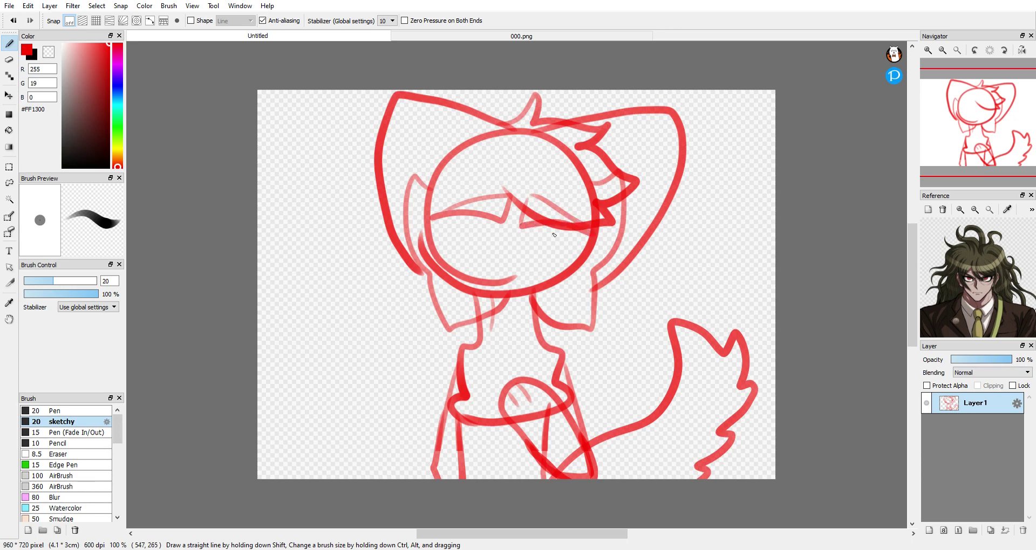
pyautogui.hotkey('ctrl', 'z')
pyautogui.hotkey('ctrl', 'z')
# Sketch two half-lidded eyes and a small triangular nose on the face, and undo the first mouth attempt
pyautogui.moveTo(427, 208)
pyautogui.mouseDown()
pyautogui.moveTo(496, 197)
pyautogui.moveTo(592, 218)
pyautogui.mouseUp()
pyautogui.moveTo(583, 213); pyautogui.dragTo(516, 218)
pyautogui.moveTo(482, 253); pyautogui.dragTo(553, 250)
pyautogui.moveTo(475, 251); pyautogui.dragTo(493, 267)
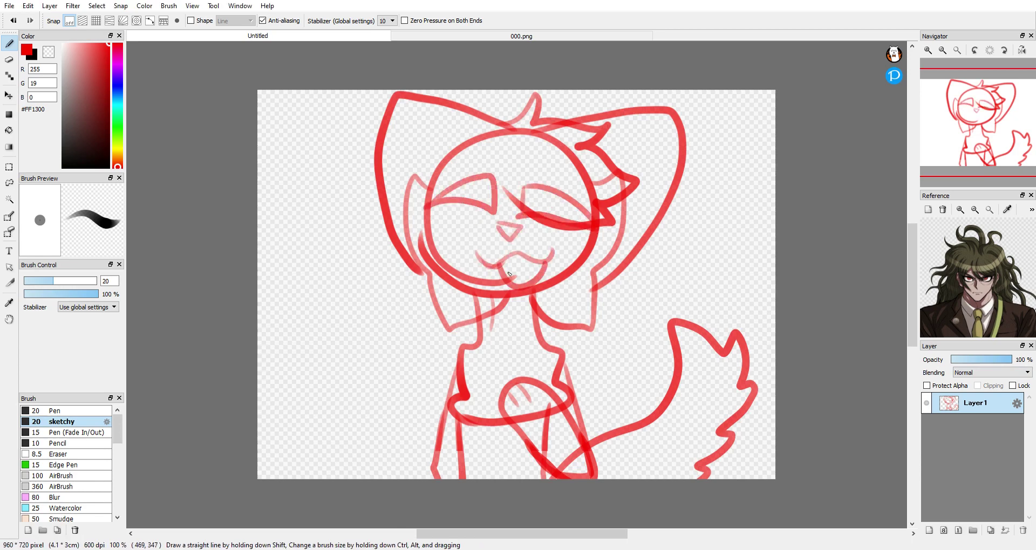
pyautogui.hotkey('ctrl', 'z')
pyautogui.hotkey('ctrl', 'z')
# Add short brow strokes above both eyes and sketch a wide wavy smile below the nose
pyautogui.moveTo(447, 185); pyautogui.dragTo(464, 171)
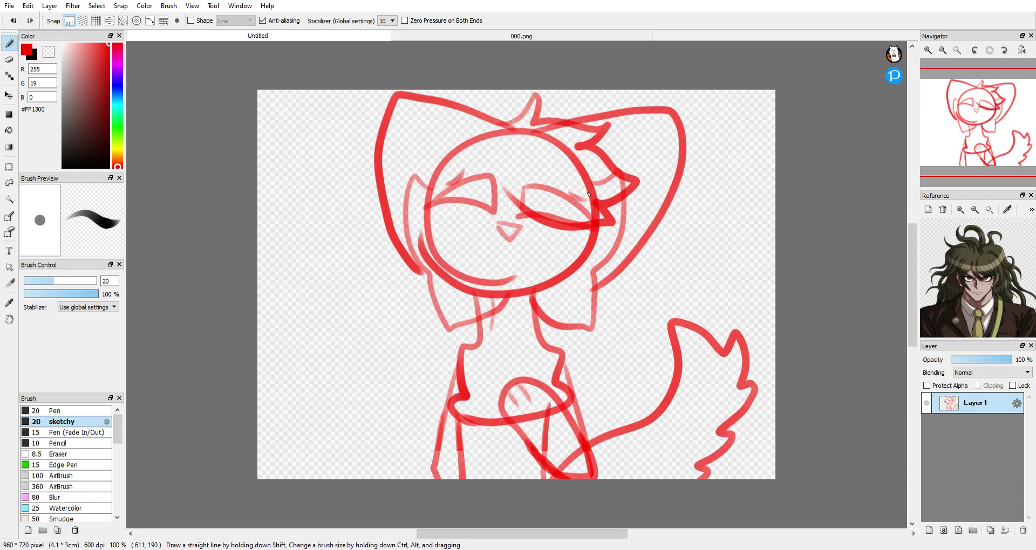
pyautogui.hotkey('ctrl', 'z')
pyautogui.moveTo(469, 246)
pyautogui.mouseDown()
pyautogui.moveTo(520, 261)
pyautogui.moveTo(557, 254)
pyautogui.mouseUp()
pyautogui.moveTo(479, 268); pyautogui.dragTo(542, 271)
pyautogui.hotkey('ctrl', 'z')
pyautogui.hotkey('ctrl', 'z')
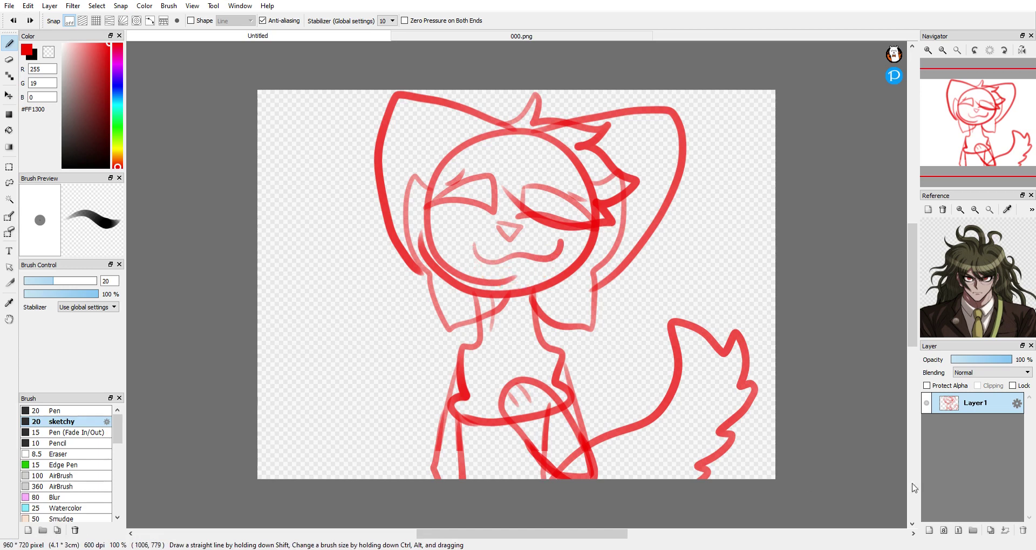
# Sketch a large 19 and 20 on either side of the character, with a horizontal line between them and short accent strokes around
pyautogui.moveTo(315, 233); pyautogui.dragTo(305, 400)
pyautogui.moveTo(387, 243); pyautogui.dragTo(377, 419)
pyautogui.moveTo(420, 341); pyautogui.dragTo(650, 337)
pyautogui.moveTo(625, 215); pyautogui.dragTo(715, 384)
pyautogui.moveTo(715, 253); pyautogui.dragTo(682, 381)
pyautogui.moveTo(741, 227); pyautogui.dragTo(728, 229)
pyautogui.moveTo(297, 178); pyautogui.dragTo(304, 197)
pyautogui.moveTo(350, 172); pyautogui.dragTo(345, 192)
pyautogui.moveTo(375, 204); pyautogui.dragTo(370, 212)
pyautogui.moveTo(287, 416); pyautogui.dragTo(283, 433)
pyautogui.moveTo(338, 419); pyautogui.dragTo(337, 435)
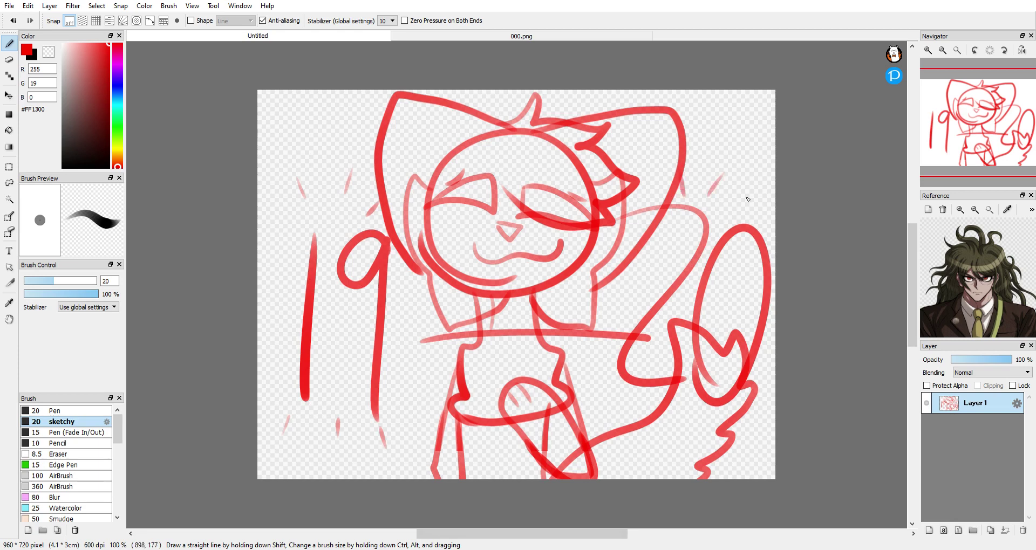
# Add a new layer and ink the left side of the head in black with the size 20 Pen brush
pyautogui.click(929, 531)
pyautogui.press('x')
pyautogui.click(66, 410)
pyautogui.moveTo(430, 187); pyautogui.dragTo(422, 272)
pyautogui.hotkey('ctrl', 'z')
pyautogui.moveTo(432, 192)
pyautogui.mouseDown()
pyautogui.moveTo(406, 203)
pyautogui.moveTo(436, 281)
pyautogui.mouseUp()
# Ink the hair tuft, the spiky fringe and the right side of the head in black over the sketch
pyautogui.moveTo(500, 133)
pyautogui.mouseDown()
pyautogui.moveTo(536, 115)
pyautogui.moveTo(610, 224)
pyautogui.mouseUp()
pyautogui.moveTo(500, 176); pyautogui.dragTo(607, 221)
pyautogui.moveTo(623, 196); pyautogui.dragTo(584, 327)
pyautogui.hotkey('ctrl', 'z')
pyautogui.moveTo(595, 272); pyautogui.dragTo(533, 296)
pyautogui.hotkey('ctrl', 'z')
pyautogui.moveTo(592, 185)
pyautogui.mouseDown()
pyautogui.moveTo(593, 304)
pyautogui.moveTo(533, 292)
pyautogui.moveTo(585, 332)
pyautogui.moveTo(518, 289)
pyautogui.mouseUp()
pyautogui.hotkey('ctrl', 'z')
# Ink the chin, the neck and the shirt outline with its lower hem, cleaning up stray line ends
pyautogui.moveTo(458, 300)
pyautogui.mouseDown()
pyautogui.moveTo(566, 274)
pyautogui.moveTo(529, 305)
pyautogui.mouseUp()
pyautogui.hotkey('ctrl', 'z')
pyautogui.hotkey('ctrl', 'z')
pyautogui.press('e')
pyautogui.press('b')
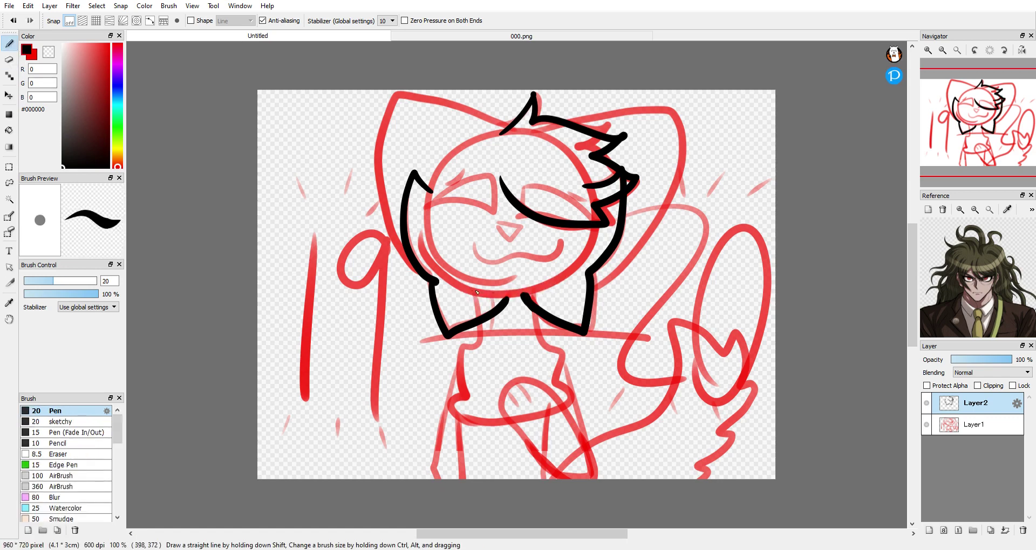
pyautogui.moveTo(467, 285); pyautogui.dragTo(556, 277)
pyautogui.moveTo(536, 314); pyautogui.dragTo(562, 411)
pyautogui.moveTo(459, 357)
pyautogui.mouseDown()
pyautogui.moveTo(496, 426)
pyautogui.moveTo(519, 425)
pyautogui.mouseUp()
pyautogui.press('e')
pyautogui.press('b')
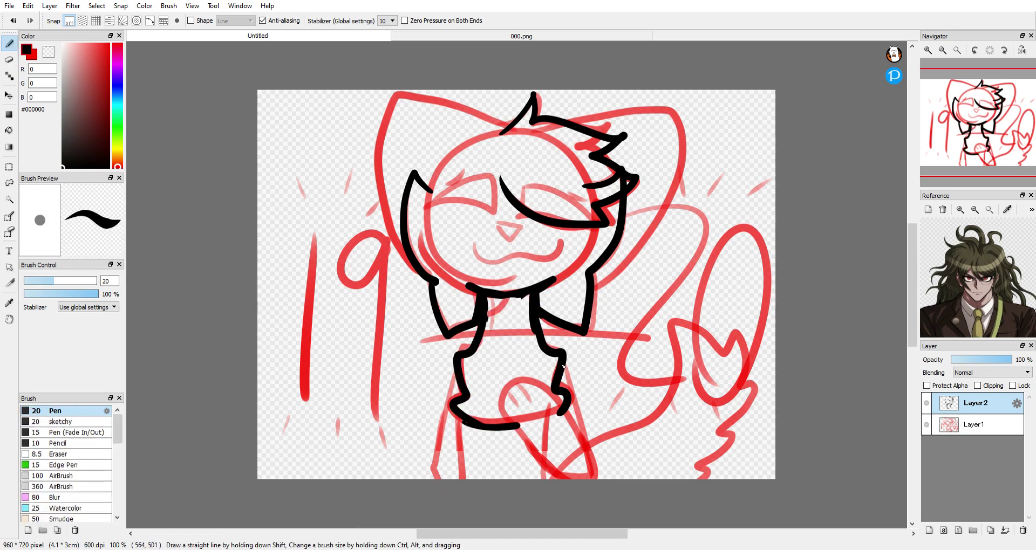
# Ink both arms down to the canvas bottom and the hand with its finger lines in front of the shirt
pyautogui.click(925, 425)
pyautogui.click(925, 425)
pyautogui.moveTo(562, 362); pyautogui.dragTo(603, 483)
pyautogui.moveTo(604, 483); pyautogui.dragTo(579, 430)
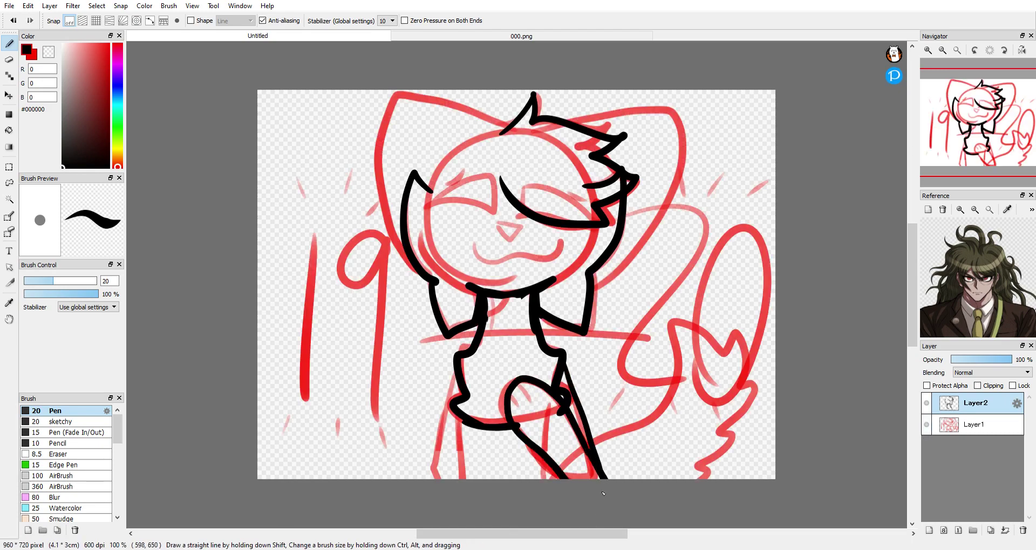
pyautogui.moveTo(598, 478)
pyautogui.mouseDown()
pyautogui.moveTo(498, 401)
pyautogui.moveTo(548, 478)
pyautogui.moveTo(545, 391)
pyautogui.moveTo(548, 478)
pyautogui.mouseUp()
pyautogui.hotkey('ctrl', 'z')
pyautogui.moveTo(457, 370); pyautogui.dragTo(431, 477)
pyautogui.moveTo(457, 415); pyautogui.dragTo(468, 479)
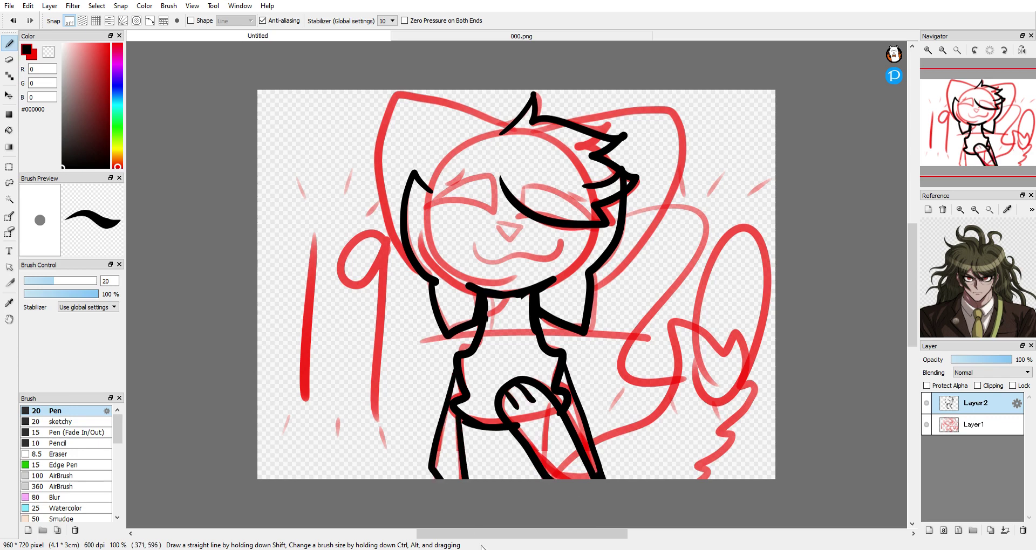
# Ink the curled bushy tail and the large left ear, redrawing strokes until they match the sketch
pyautogui.moveTo(596, 443)
pyautogui.mouseDown()
pyautogui.moveTo(741, 384)
pyautogui.moveTo(681, 478)
pyautogui.moveTo(596, 438)
pyautogui.moveTo(724, 379)
pyautogui.moveTo(696, 478)
pyautogui.mouseUp()
pyautogui.hotkey('ctrl', 'z')
pyautogui.moveTo(507, 131); pyautogui.dragTo(421, 263)
pyautogui.click(926, 426)
pyautogui.click(927, 432)
pyautogui.click(926, 432)
pyautogui.click(926, 432)
pyautogui.hotkey('ctrl', 'z')
pyautogui.moveTo(507, 129); pyautogui.dragTo(414, 265)
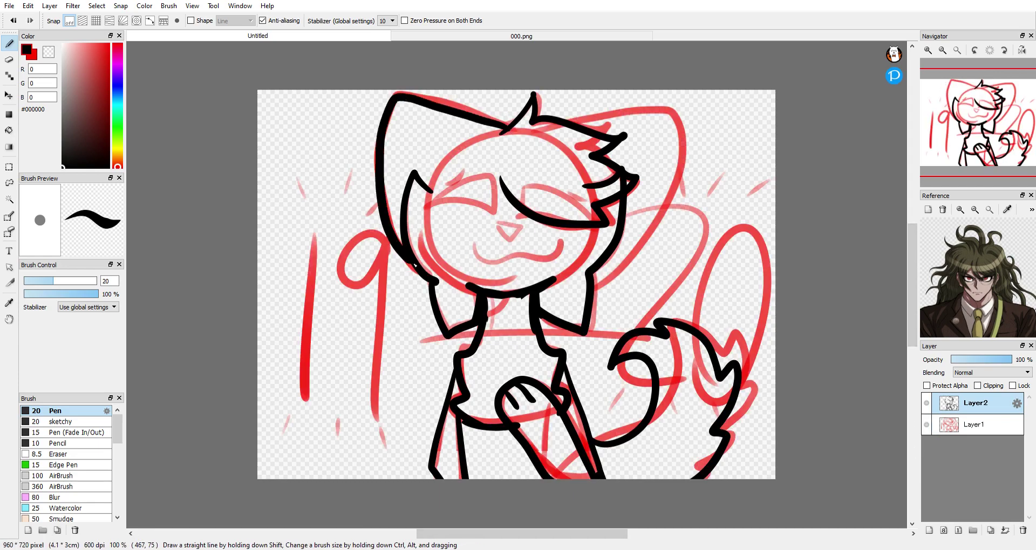
# Duplicate the line-art layer and lasso only the left ear's outline, leaving out the side of the face
pyautogui.click(990, 530)
pyautogui.click(9, 183)
pyautogui.moveTo(398, 230)
pyautogui.mouseDown()
pyautogui.moveTo(415, 273)
pyautogui.moveTo(352, 221)
pyautogui.moveTo(414, 285)
pyautogui.moveTo(512, 130)
pyautogui.mouseUp()
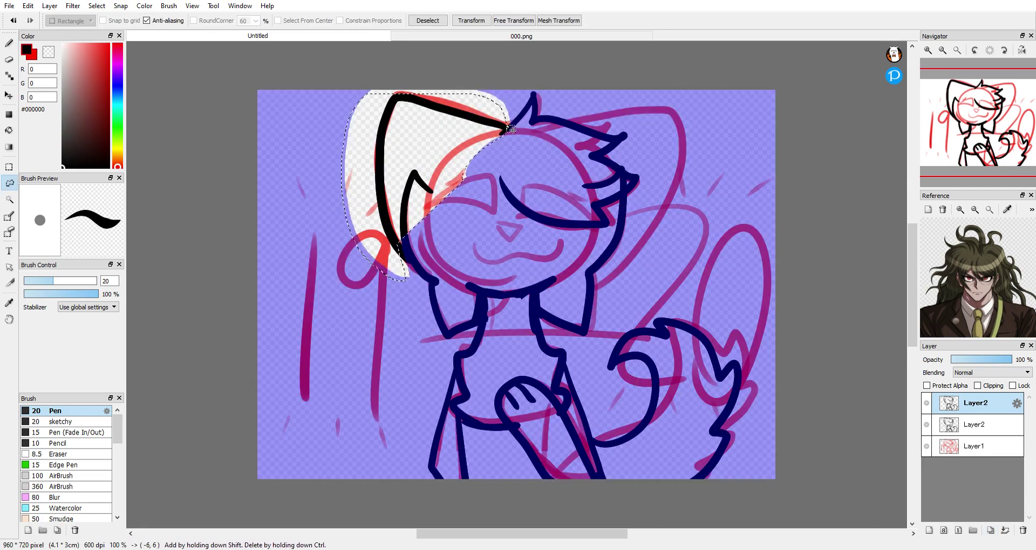
pyautogui.click(420, 200)
pyautogui.moveTo(379, 264)
pyautogui.mouseDown()
pyautogui.moveTo(507, 125)
pyautogui.moveTo(403, 245)
pyautogui.mouseUp()
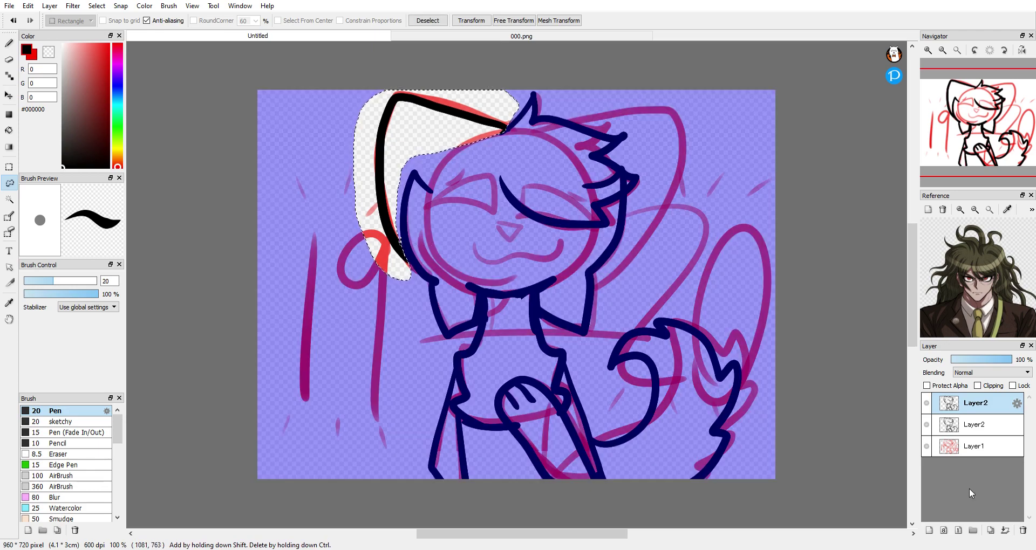
pyautogui.hotkey('ctrl', 't')
pyautogui.moveTo(435, 163)
pyautogui.mouseDown()
pyautogui.moveTo(642, 177)
pyautogui.moveTo(613, 162)
pyautogui.moveTo(631, 161)
pyautogui.mouseUp()
pyautogui.click(713, 516)
pyautogui.moveTo(688, 59)
pyautogui.mouseDown()
pyautogui.moveTo(715, 101)
pyautogui.moveTo(691, 118)
pyautogui.moveTo(705, 106)
pyautogui.mouseUp()
pyautogui.moveTo(735, 165)
pyautogui.mouseDown()
pyautogui.moveTo(735, 143)
pyautogui.moveTo(690, 125)
pyautogui.mouseUp()
pyautogui.moveTo(681, 38); pyautogui.dragTo(664, 31)
pyautogui.moveTo(665, 124); pyautogui.dragTo(675, 131)
pyautogui.press('Return')
pyautogui.click(431, 21)
pyautogui.moveTo(676, 232)
pyautogui.mouseDown()
pyautogui.moveTo(652, 269)
pyautogui.moveTo(607, 278)
pyautogui.mouseUp()
pyautogui.press('b')
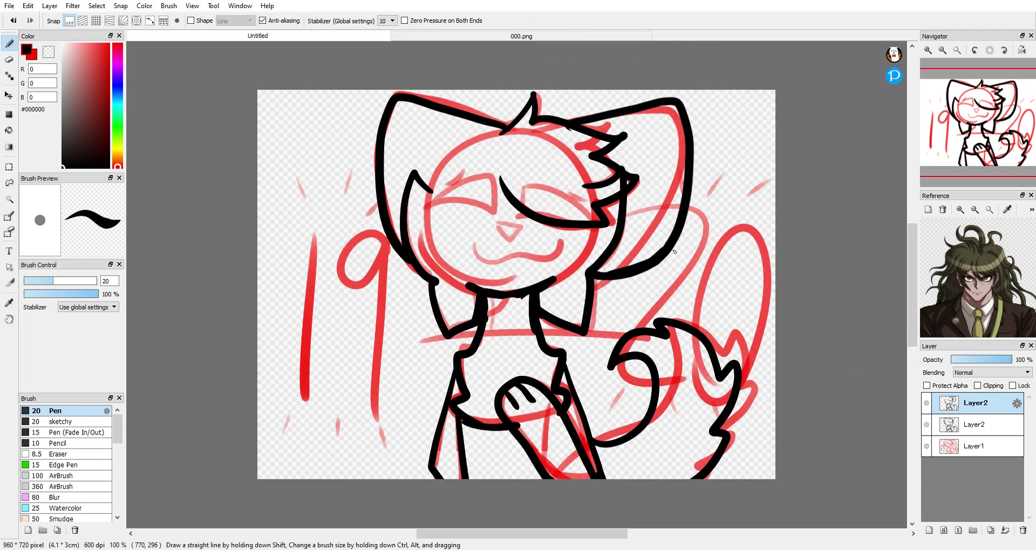
pyautogui.hotkey('ctrl', 'z')
pyautogui.hotkey('ctrl', 't')
pyautogui.moveTo(682, 235)
pyautogui.mouseDown()
pyautogui.moveTo(662, 245)
pyautogui.moveTo(698, 228)
pyautogui.moveTo(678, 232)
pyautogui.mouseUp()
pyautogui.click(886, 538)
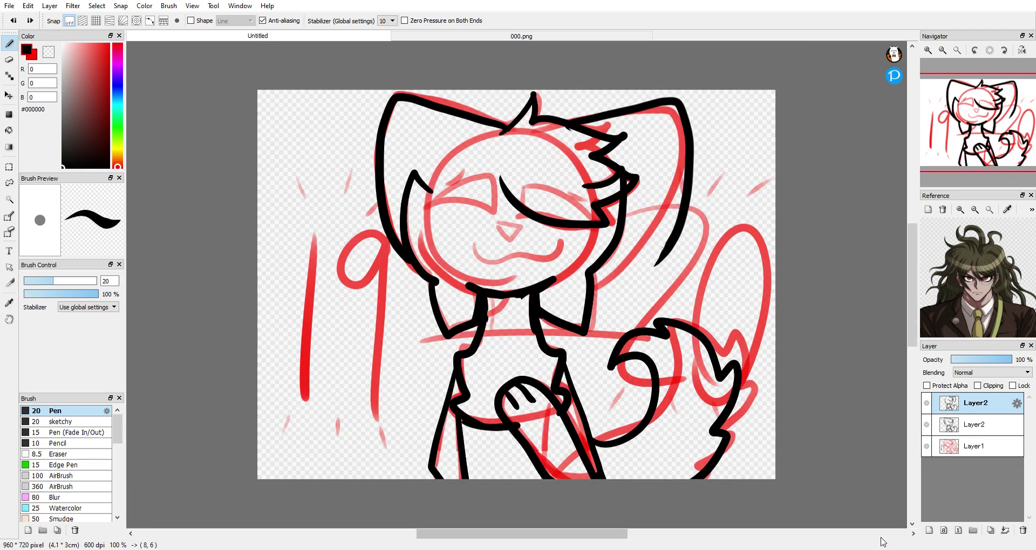
pyautogui.hotkey('ctrl', 'z')
pyautogui.hotkey('ctrl', 'z')
pyautogui.hotkey('ctrl', 'z')
pyautogui.hotkey('ctrl', 'z')
# Move the selected ear to the right side of the head, flip it, and fit it to the sketched right ear
pyautogui.hotkey('ctrl', 't')
pyautogui.moveTo(436, 164); pyautogui.dragTo(658, 159)
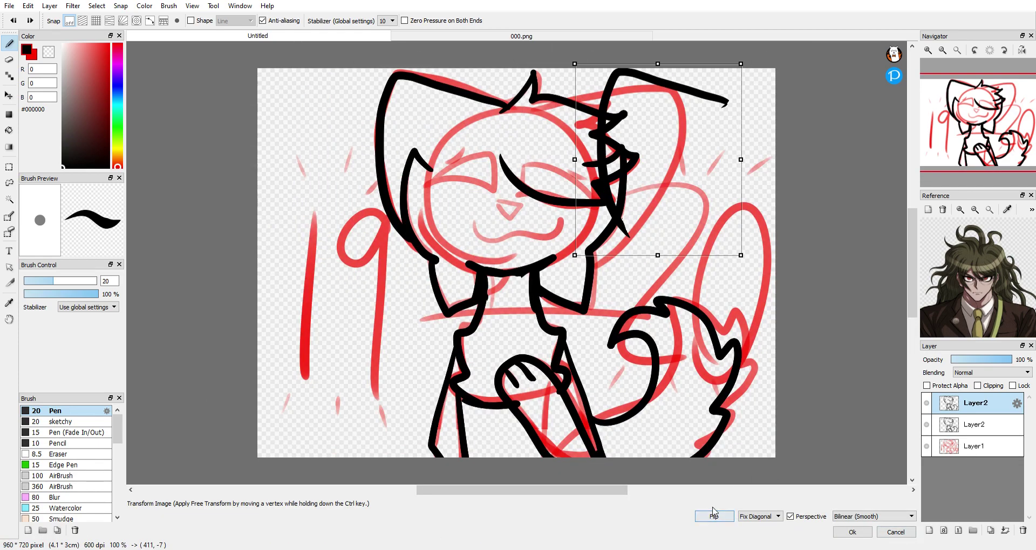
pyautogui.click(713, 517)
pyautogui.moveTo(672, 66); pyautogui.dragTo(694, 125)
pyautogui.click(852, 531)
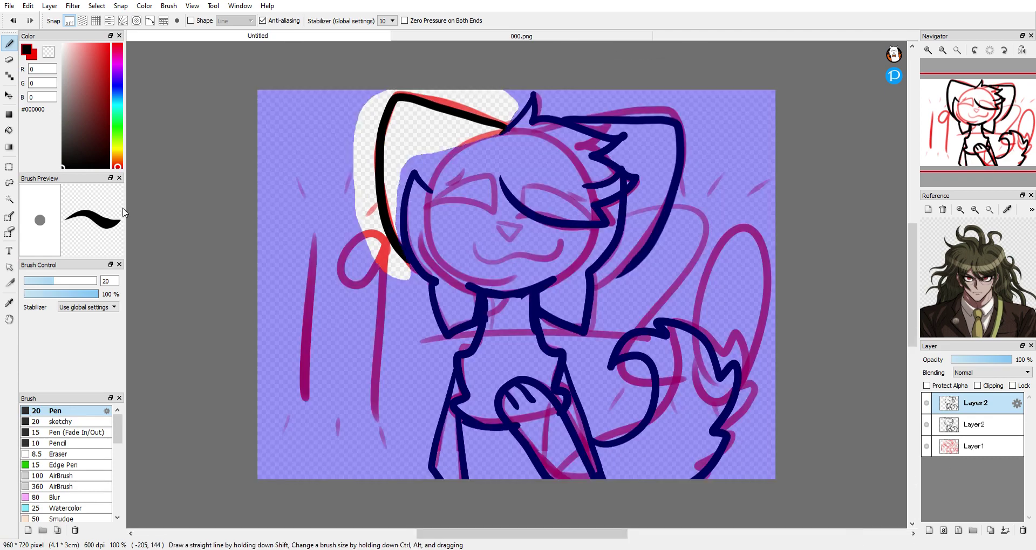
# Clear the selection and join the mirrored ear's lower end to the side of the head, tidying the line
pyautogui.click(9, 199)
pyautogui.hotkey('ctrl', 'd')
pyautogui.press('b')
pyautogui.press('e')
pyautogui.moveTo(626, 255); pyautogui.dragTo(617, 258)
pyautogui.press('b')
pyautogui.moveTo(431, 200); pyautogui.dragTo(416, 214)
pyautogui.moveTo(520, 216)
pyautogui.mouseDown()
pyautogui.moveTo(589, 231)
pyautogui.moveTo(520, 218)
pyautogui.mouseUp()
pyautogui.hotkey('ctrl', 'z')
pyautogui.hotkey('ctrl', 'z')
pyautogui.hotkey('ctrl', 'z')
pyautogui.moveTo(524, 185)
pyautogui.mouseDown()
pyautogui.moveTo(534, 213)
pyautogui.moveTo(523, 219)
pyautogui.mouseUp()
pyautogui.hotkey('ctrl', 'z')
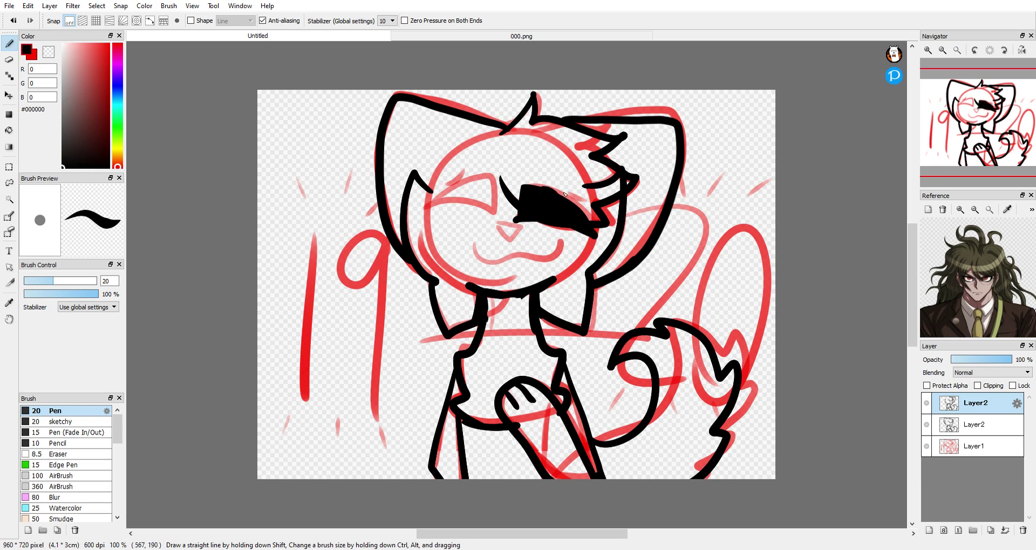
pyautogui.hotkey('ctrl', 'z')
pyautogui.hotkey('ctrl', 'z')
# Undo the filled right eye, stepping back through the line-art history and restoring every stroke made before the eye
pyautogui.press('e')
pyautogui.hotkey('ctrl', 'z')
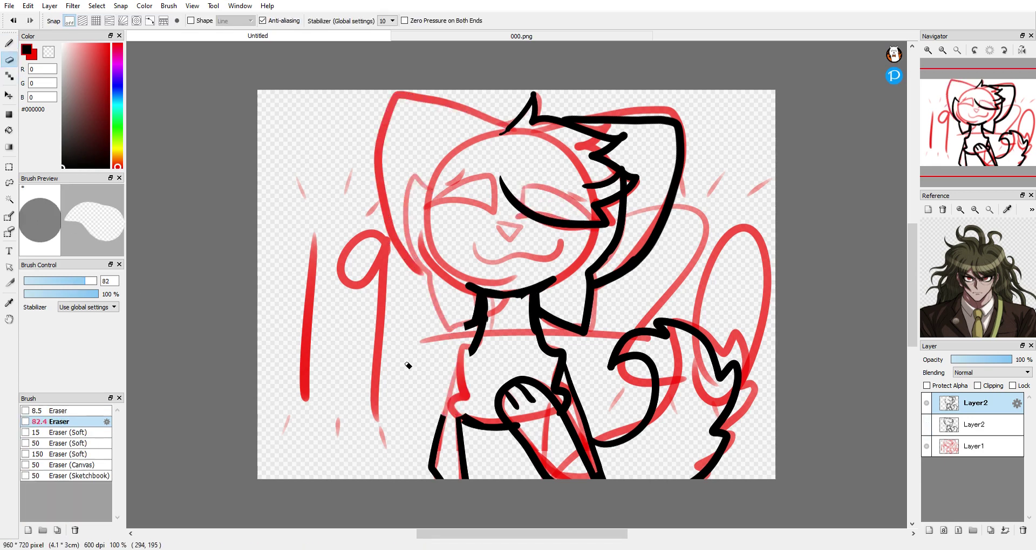
pyautogui.hotkey('ctrl', 'z')
pyautogui.hotkey('ctrl', 'z')
pyautogui.hotkey('ctrl', 'z')
pyautogui.hotkey('ctrl', 'z')
pyautogui.hotkey('ctrl', 'z')
pyautogui.hotkey('ctrl', 'z')
pyautogui.hotkey('ctrl', 'z')
pyautogui.hotkey('ctrl', 'z')
pyautogui.hotkey('ctrl', 'z')
pyautogui.hotkey('ctrl', 'z')
pyautogui.hotkey('ctrl', 'z')
pyautogui.hotkey('ctrl', 'z')
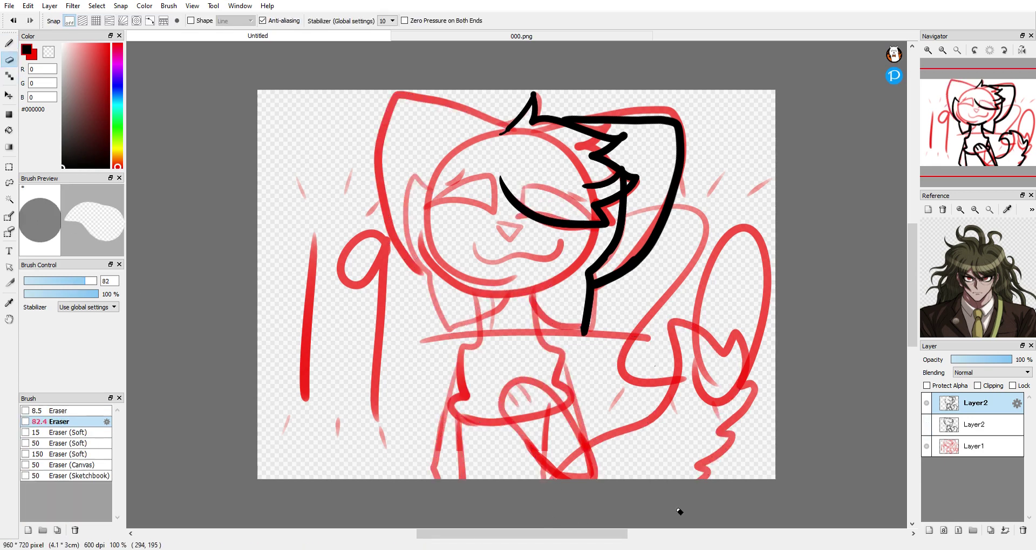
pyautogui.hotkey('ctrl', 'z')
pyautogui.hotkey('ctrl', 'z')
pyautogui.hotkey('ctrl', 'z')
pyautogui.hotkey('ctrl', 'z')
pyautogui.hotkey('ctrl', 'z')
pyautogui.hotkey('ctrl', 'z')
pyautogui.hotkey('ctrl', 'z')
pyautogui.hotkey('ctrl', 'z')
pyautogui.press('b')
pyautogui.hotkey('ctrl', 'y')
pyautogui.hotkey('ctrl', 'y')
pyautogui.hotkey('ctrl', 'y')
pyautogui.hotkey('ctrl', 'y')
pyautogui.hotkey('ctrl', 'y')
pyautogui.hotkey('ctrl', 'y')
pyautogui.hotkey('ctrl', 'y')
pyautogui.hotkey('ctrl', 'y')
pyautogui.hotkey('ctrl', 'y')
pyautogui.hotkey('ctrl', 'y')
pyautogui.hotkey('ctrl', 'y')
pyautogui.hotkey('ctrl', 'y')
pyautogui.hotkey('ctrl', 'y')
pyautogui.hotkey('ctrl', 'y')
pyautogui.hotkey('ctrl', 'y')
pyautogui.hotkey('ctrl', 'y')
pyautogui.hotkey('ctrl', 'y')
pyautogui.hotkey('ctrl', 'y')
pyautogui.hotkey('ctrl', 'y')
pyautogui.hotkey('ctrl', 'y')
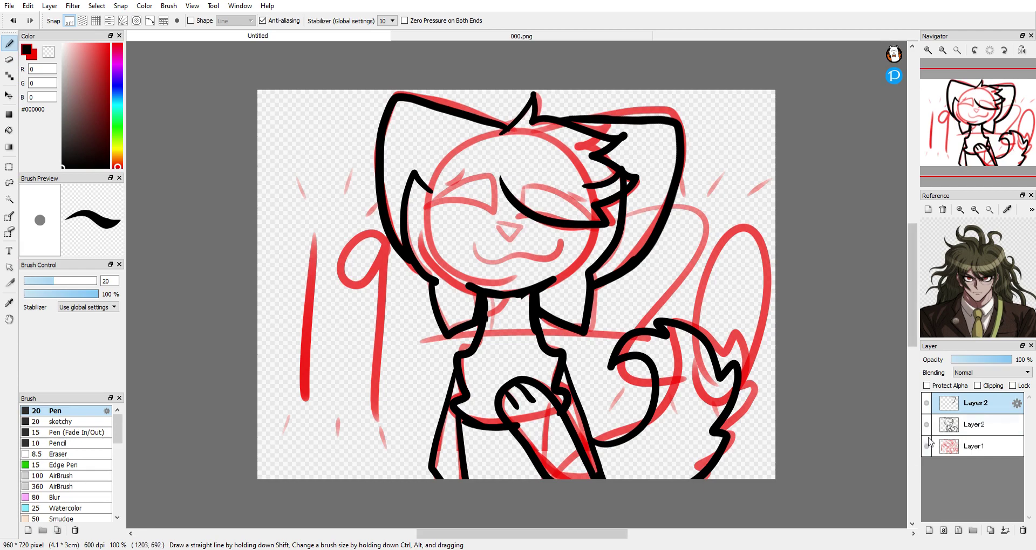
# Merge the mirrored-ear layer into the line art and, with the sketch hidden, erase the ear line crossing the hair tip
pyautogui.click(1005, 531)
pyautogui.click(926, 425)
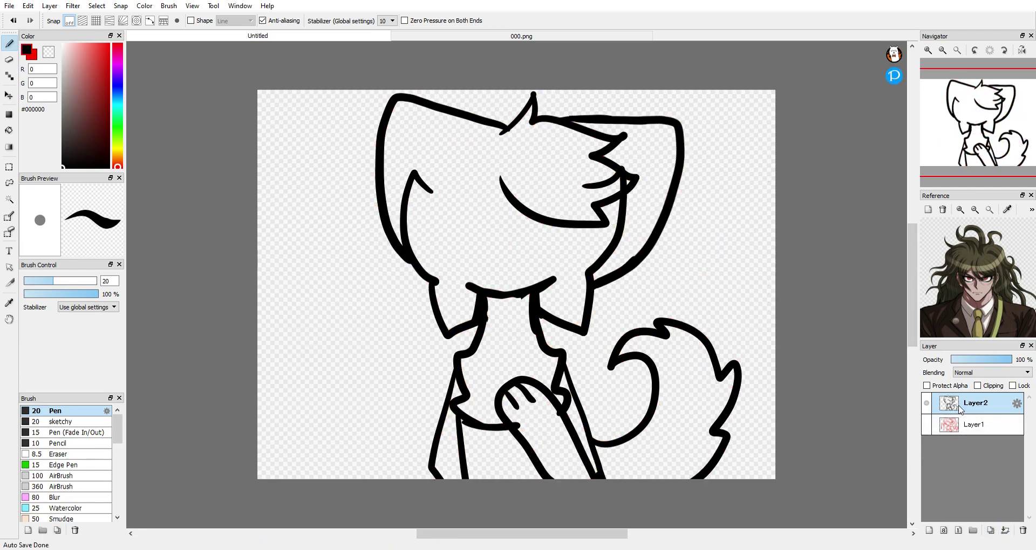
pyautogui.press('e')
pyautogui.hotkey('ctrl', 'z')
pyautogui.moveTo(61, 281); pyautogui.dragTo(66, 281)
pyautogui.press('b')
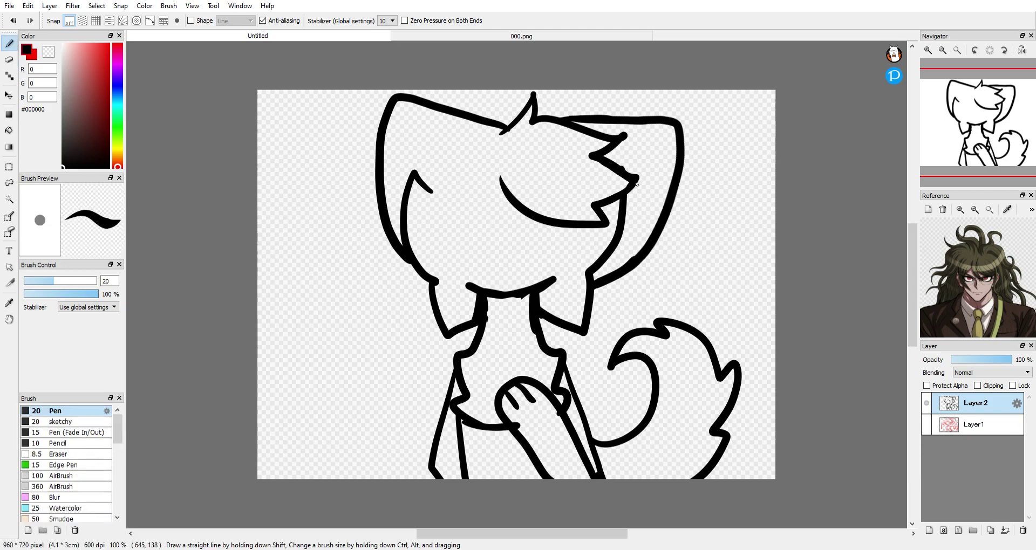
pyautogui.click(926, 425)
pyautogui.moveTo(522, 194)
pyautogui.mouseDown()
pyautogui.moveTo(519, 220)
pyautogui.moveTo(595, 219)
pyautogui.mouseUp()
pyautogui.hotkey('ctrl', 'z')
pyautogui.hotkey('ctrl', 'z')
pyautogui.hotkey('ctrl', 'j')
pyautogui.click(1022, 530)
# On a new layer above the line art, draw the closed right eye over the sketch and fill it solid black
pyautogui.click(928, 530)
pyautogui.moveTo(522, 190)
pyautogui.mouseDown()
pyautogui.moveTo(520, 216)
pyautogui.moveTo(602, 230)
pyautogui.mouseUp()
pyautogui.moveTo(522, 219); pyautogui.dragTo(602, 230)
pyautogui.click(927, 425)
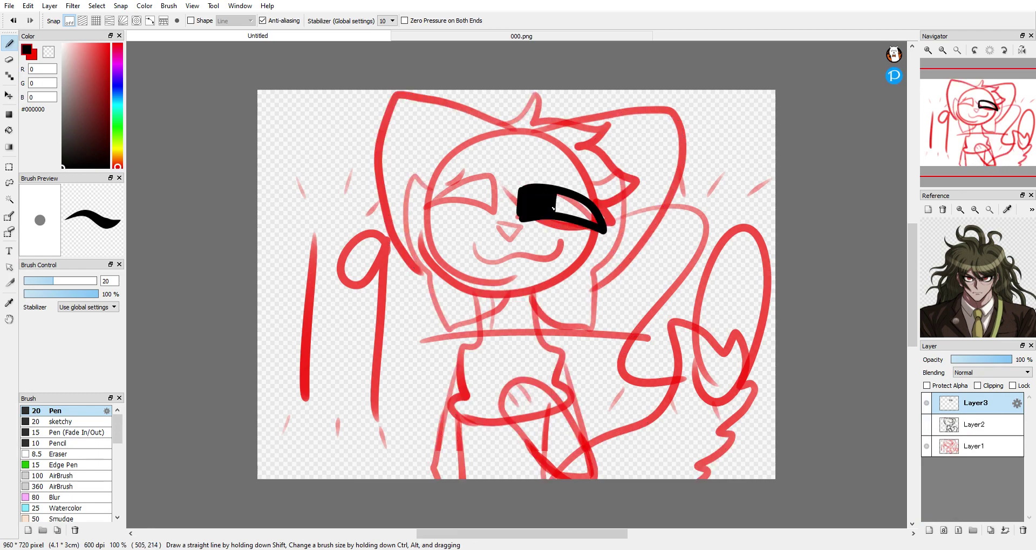
pyautogui.click(926, 425)
# Duplicate the eye layer and move the copy over to the left side of the face
pyautogui.click(992, 531)
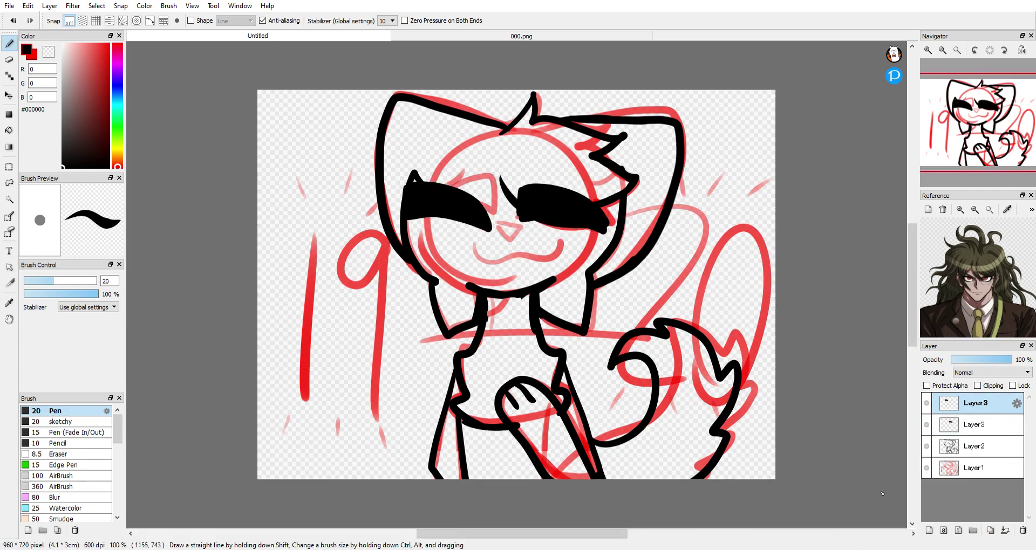
pyautogui.click(914, 422)
pyautogui.click(926, 425)
pyautogui.click(926, 424)
pyautogui.click(951, 444)
pyautogui.click(926, 424)
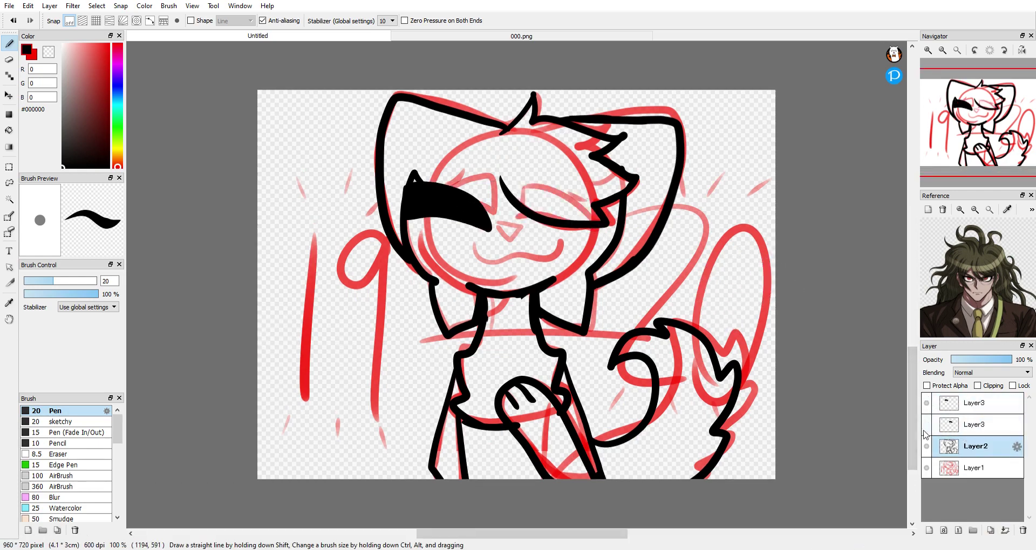
pyautogui.click(926, 425)
pyautogui.click(927, 446)
pyautogui.click(974, 403)
pyautogui.hotkey('ctrl', 't')
pyautogui.press('Escape')
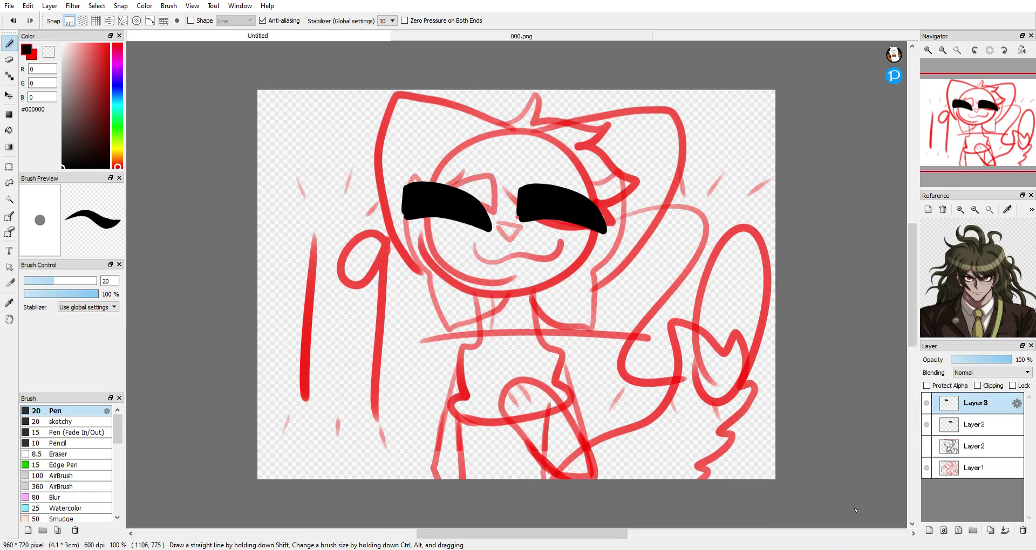
# Flip the copied eye horizontally and fit it to the sketched left eye
pyautogui.click(926, 446)
pyautogui.hotkey('ctrl', 't')
pyautogui.click(712, 516)
pyautogui.moveTo(487, 218); pyautogui.dragTo(592, 237)
pyautogui.click(797, 529)
# Merge both eye layers down into the line-art layer
pyautogui.click(974, 446)
pyautogui.click(9, 60)
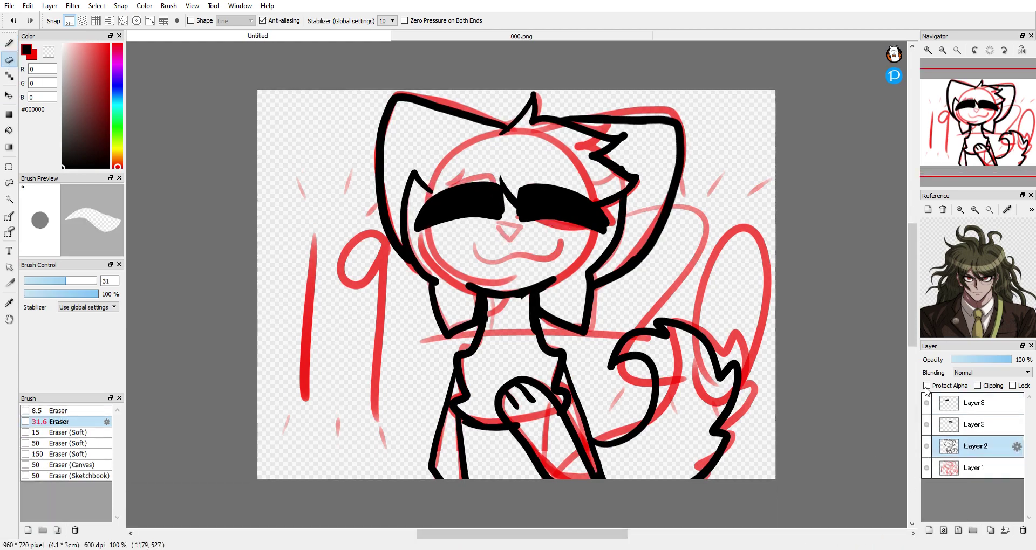
pyautogui.click(974, 403)
pyautogui.click(1005, 531)
pyautogui.click(1005, 530)
# Ink the nose, smiling mouth and lash strokes above both eyes, and draw a small cake with a candle on a plate atop the tail
pyautogui.click(8, 43)
pyautogui.moveTo(498, 227)
pyautogui.mouseDown()
pyautogui.moveTo(514, 239)
pyautogui.moveTo(564, 241)
pyautogui.mouseUp()
pyautogui.click(926, 424)
pyautogui.click(926, 425)
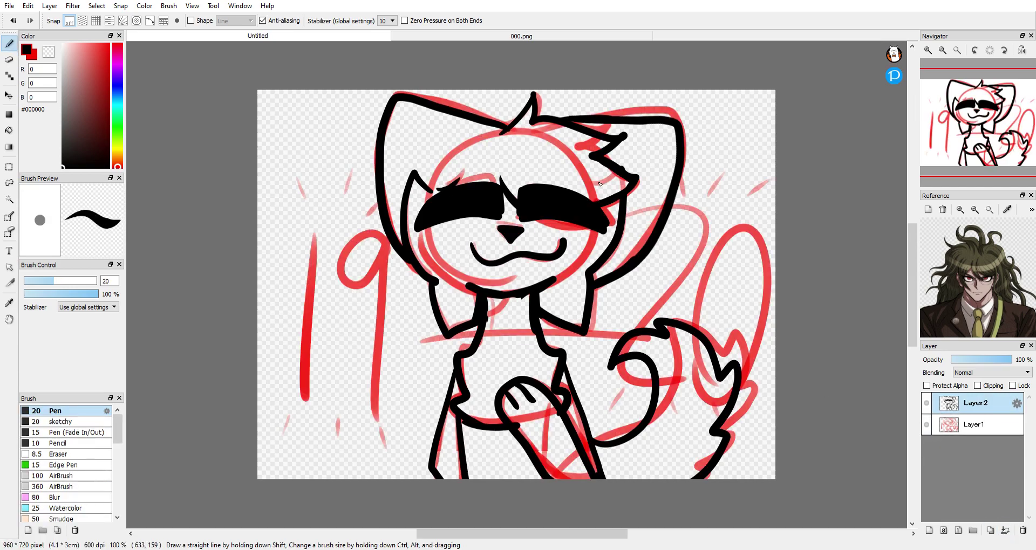
pyautogui.click(926, 425)
pyautogui.click(926, 425)
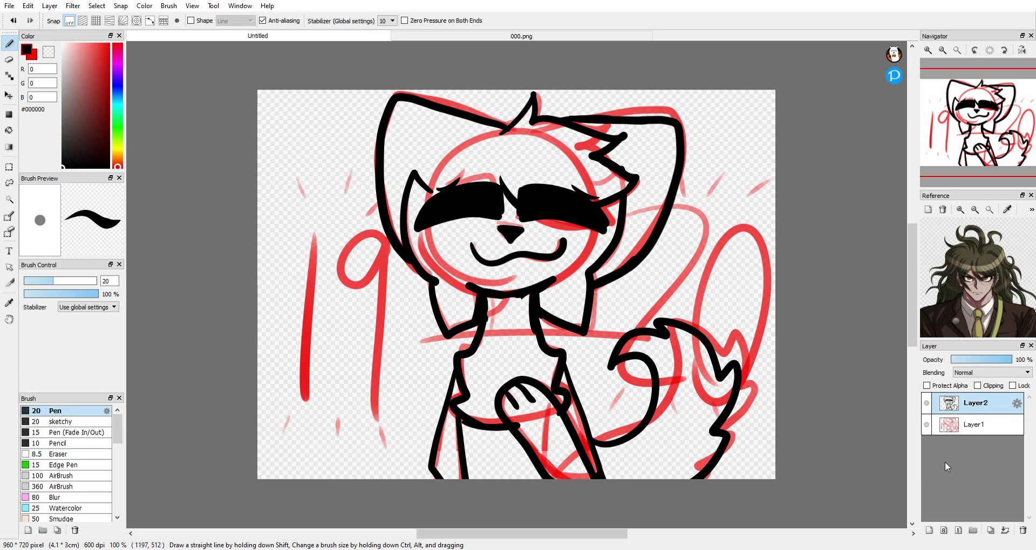
pyautogui.moveTo(626, 324); pyautogui.dragTo(658, 327)
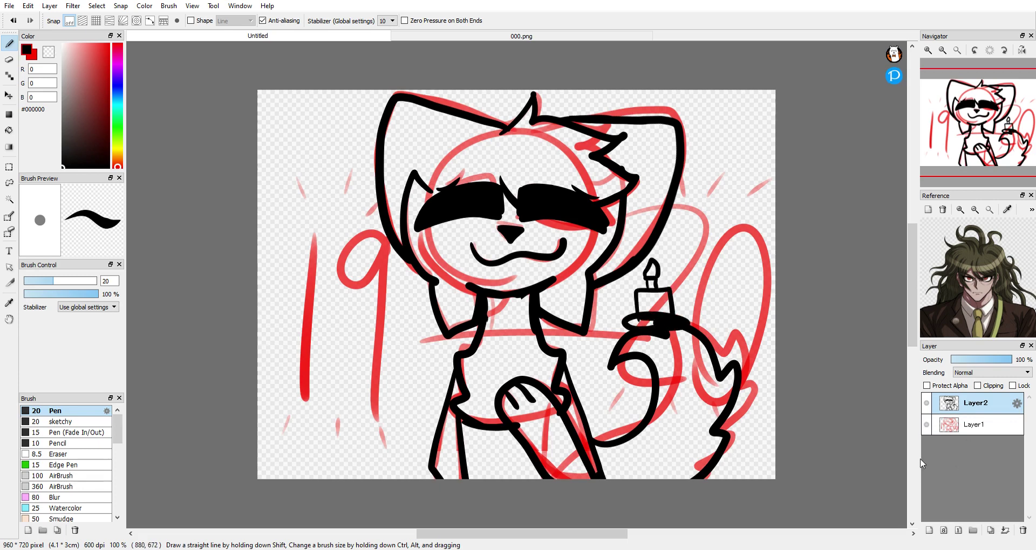
# Hide the sketch, add a layer beneath the line art, and sample the olive and dark brown fur colors from 000.png
pyautogui.click(941, 424)
pyautogui.click(926, 424)
pyautogui.click(929, 530)
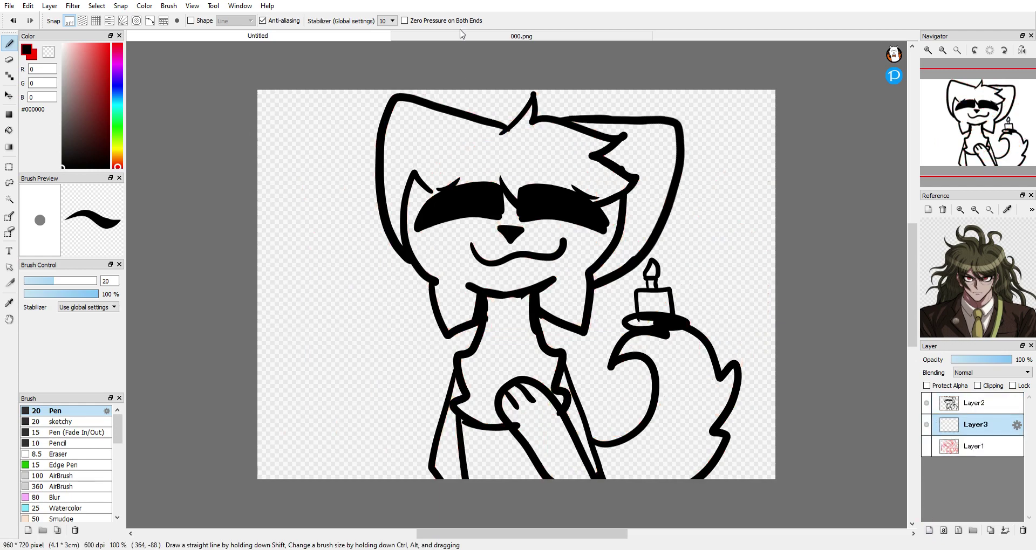
pyautogui.click(461, 34)
pyautogui.rightClick(443, 162)
pyautogui.press('x')
pyautogui.rightClick(377, 149)
pyautogui.click(378, 36)
pyautogui.press('x')
# Fill the head, ears, hair, torso, arms and tail with olive #4E4834 and touch up the small gaps
pyautogui.press('g')
pyautogui.click(545, 156)
pyautogui.click(640, 159)
pyautogui.click(507, 356)
pyautogui.click(469, 453)
pyautogui.click(534, 431)
pyautogui.click(664, 421)
pyautogui.click(582, 432)
pyautogui.click(560, 400)
pyautogui.click(563, 382)
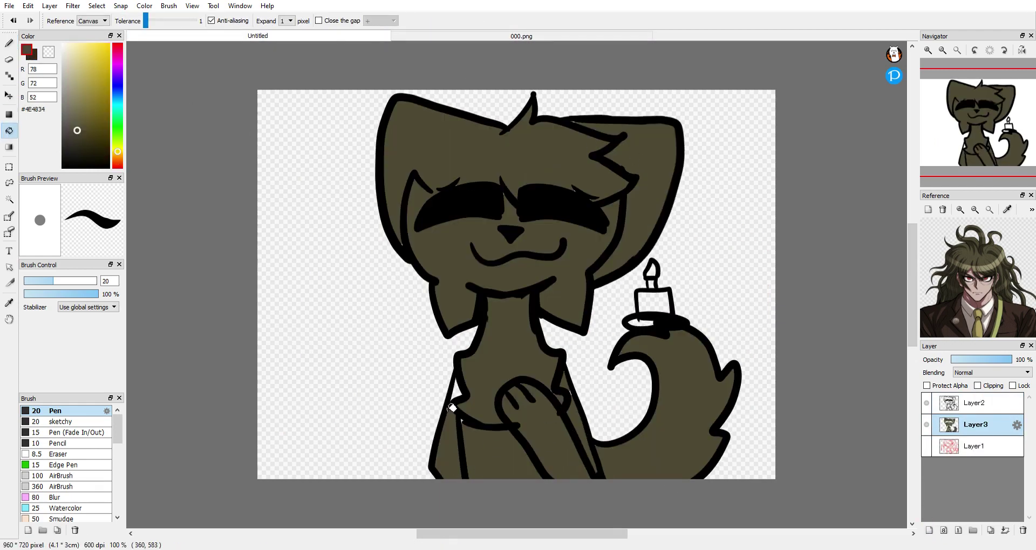
pyautogui.press('b')
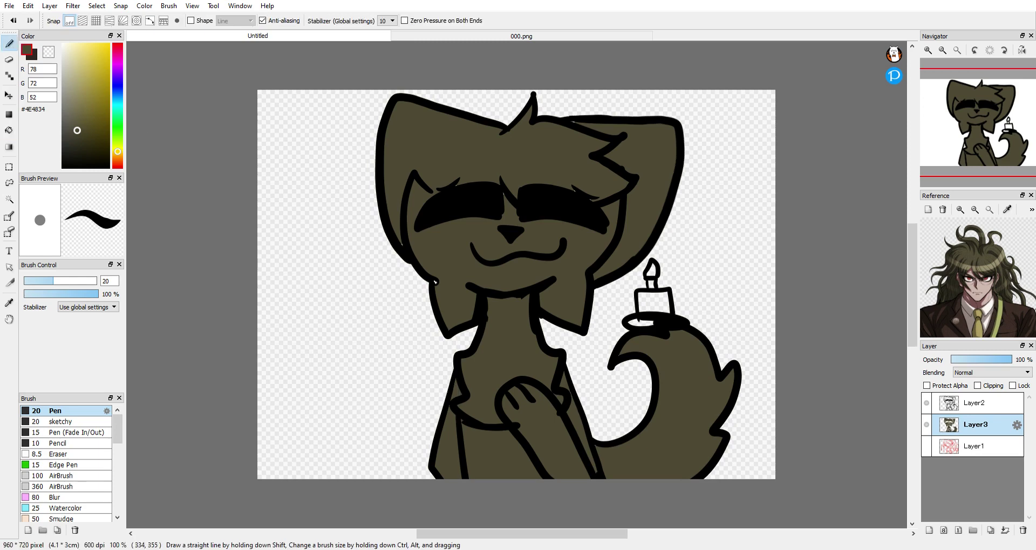
pyautogui.press('e')
pyautogui.press('b')
# Paint the raised paw and the lower part of the left arm in dark brown #342721
pyautogui.press('x')
pyautogui.moveTo(522, 434); pyautogui.dragTo(554, 411)
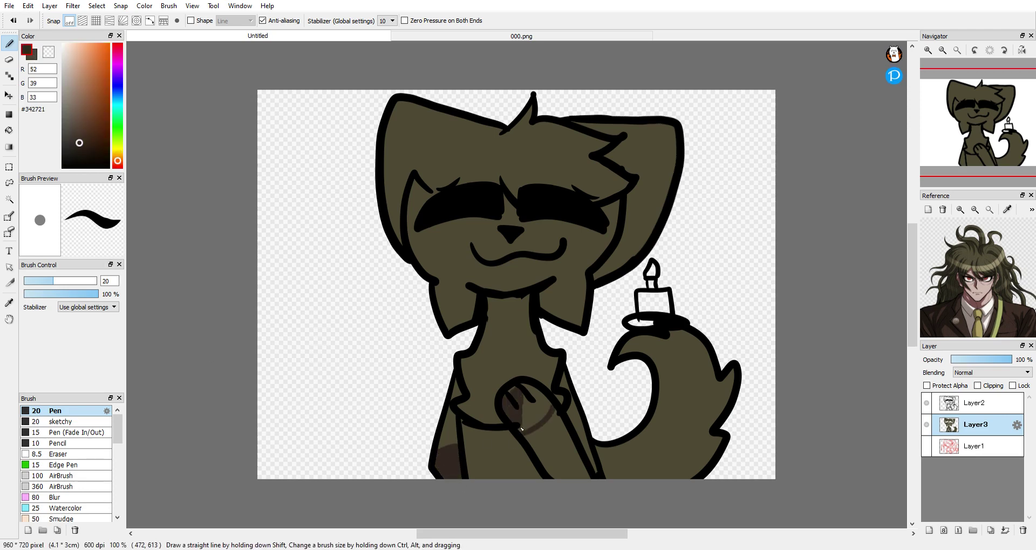
pyautogui.click(926, 407)
pyautogui.click(926, 406)
# Check the markings in 000.png, then outline and fill both sides of the torso in dark brown, leaving an olive center stripe
pyautogui.click(532, 36)
pyautogui.click(367, 35)
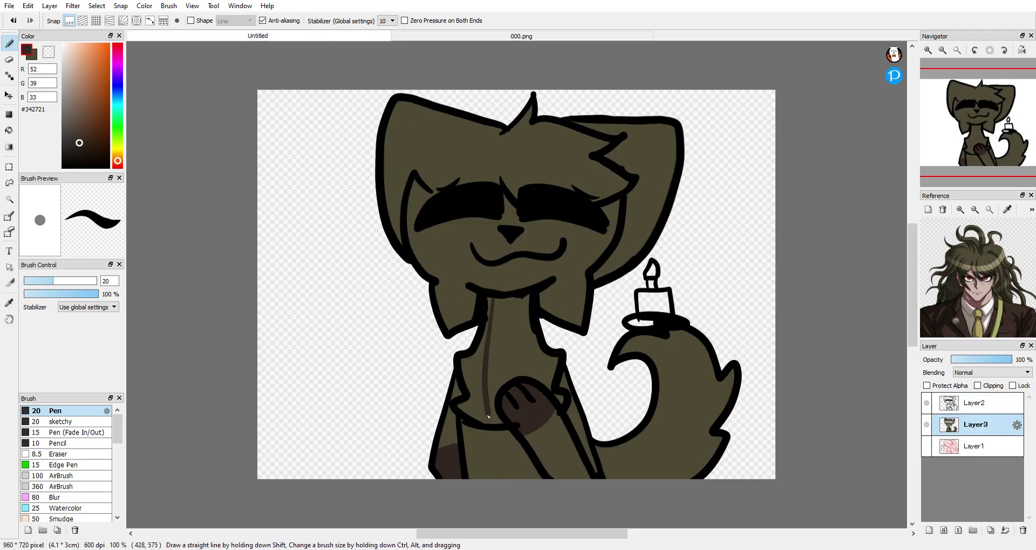
pyautogui.moveTo(532, 461); pyautogui.dragTo(534, 478)
pyautogui.click(9, 131)
pyautogui.click(474, 372)
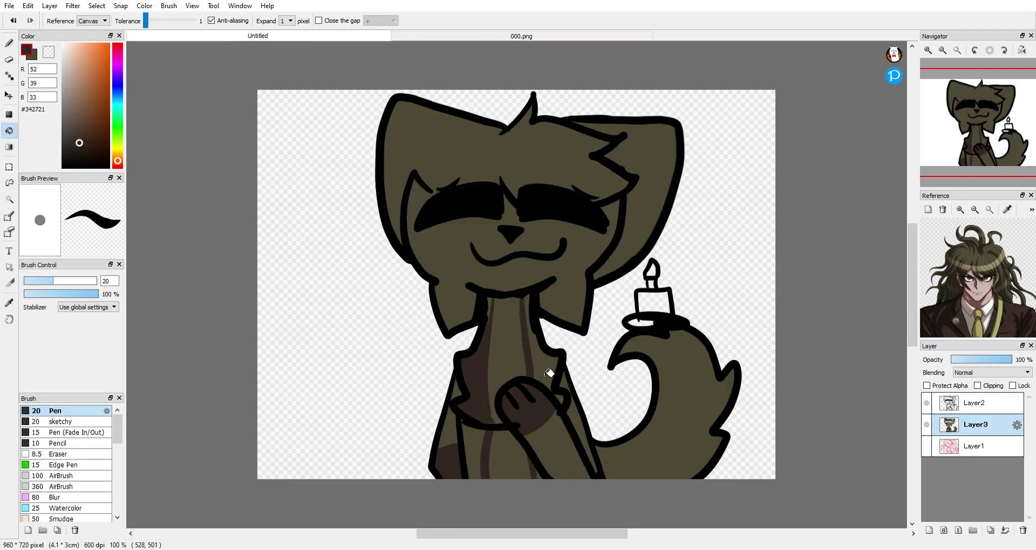
pyautogui.click(545, 372)
pyautogui.click(476, 457)
pyautogui.press('b')
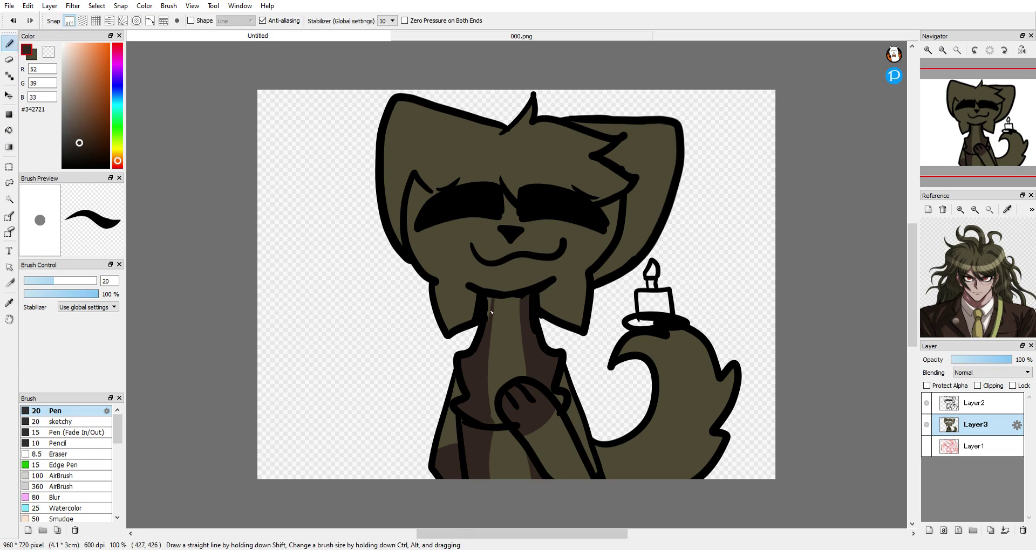
# Color the area beneath the mouth and the outer cheek fur on both sides of the face dark brown
pyautogui.moveTo(465, 249); pyautogui.dragTo(469, 286)
pyautogui.press('g')
pyautogui.click(548, 262)
pyautogui.press('b')
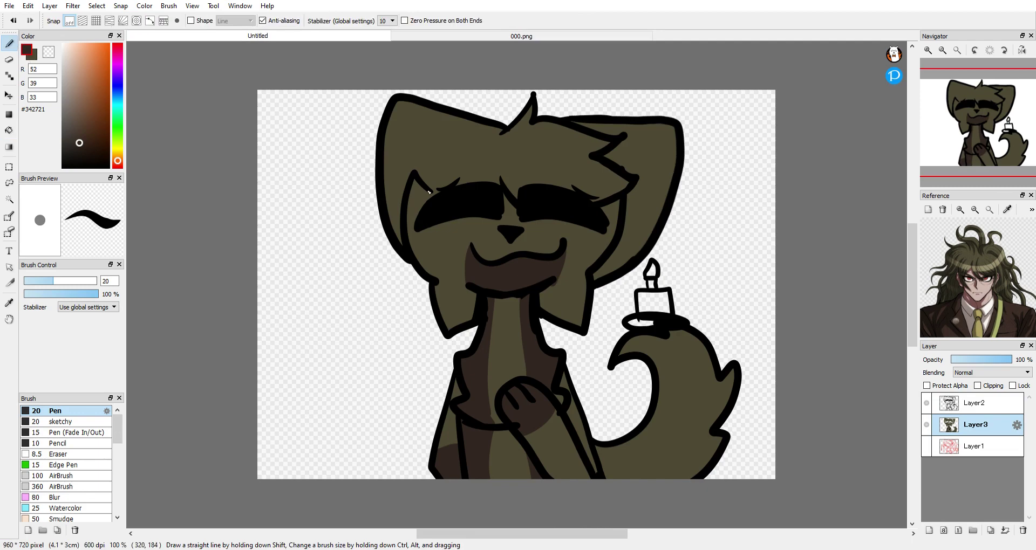
pyautogui.moveTo(429, 193); pyautogui.dragTo(462, 328)
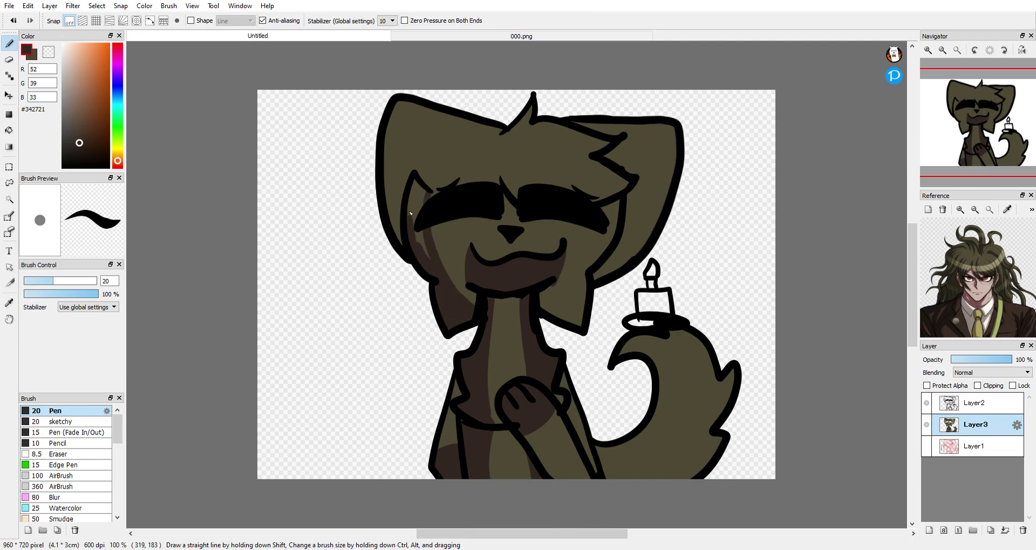
pyautogui.moveTo(603, 205)
pyautogui.mouseDown()
pyautogui.moveTo(545, 309)
pyautogui.moveTo(583, 324)
pyautogui.mouseUp()
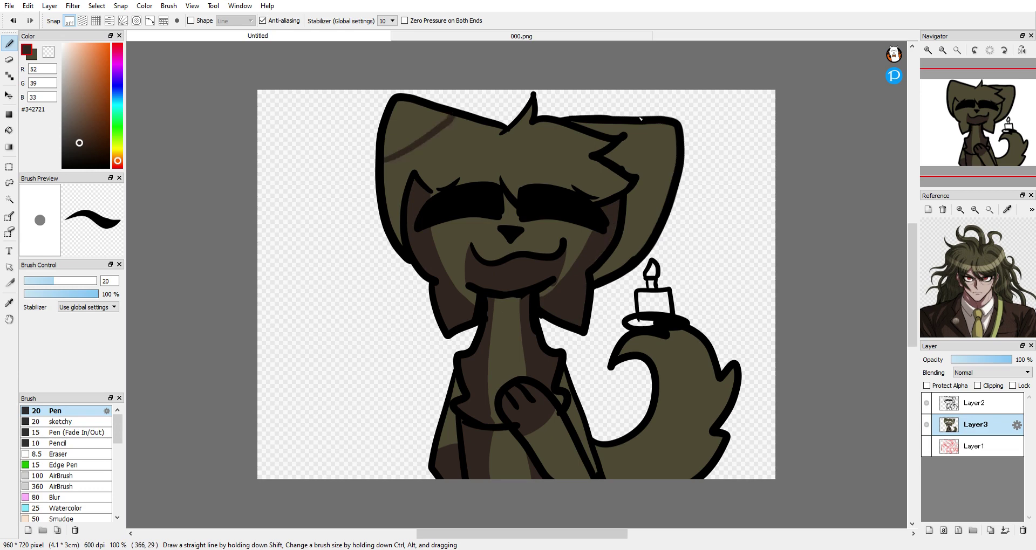
# Outline the markings on both ear tips and fill them dark brown, using 000.png as reference
pyautogui.click(539, 36)
pyautogui.click(9, 130)
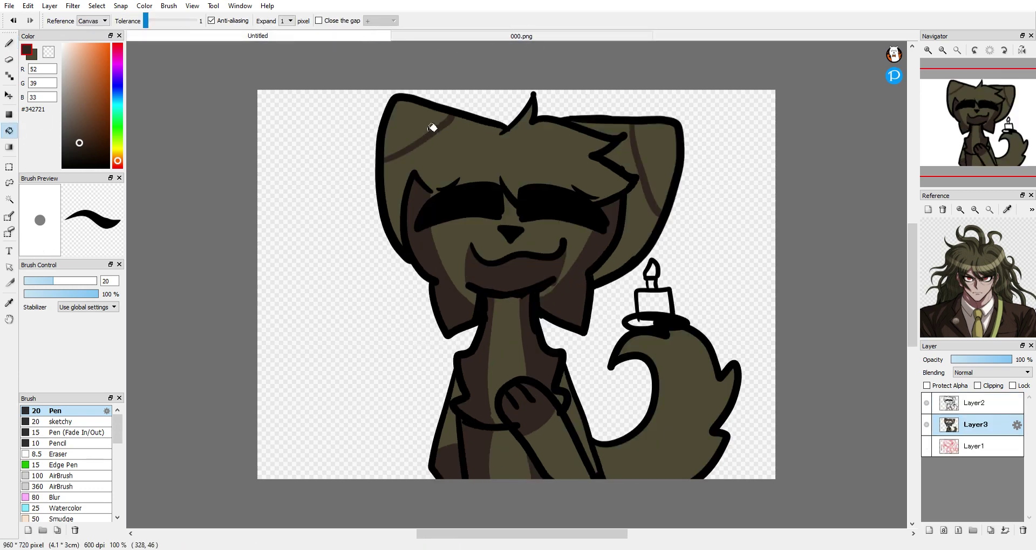
pyautogui.click(439, 123)
pyautogui.click(652, 151)
# Outline a curved marking along the tail and fill the tail's tip and outer edge dark brown
pyautogui.click(8, 43)
pyautogui.moveTo(661, 403); pyautogui.dragTo(673, 477)
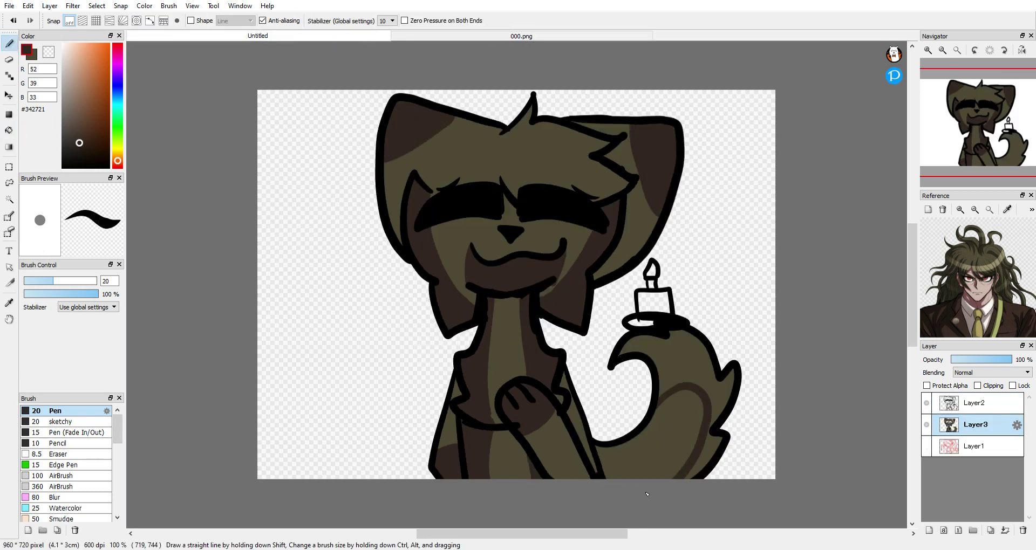
pyautogui.click(9, 130)
pyautogui.click(701, 367)
pyautogui.click(712, 452)
# Color the cake magenta with wavy pink icing (#E24B6E) on top and dot it with blue sprinkles
pyautogui.click(9, 43)
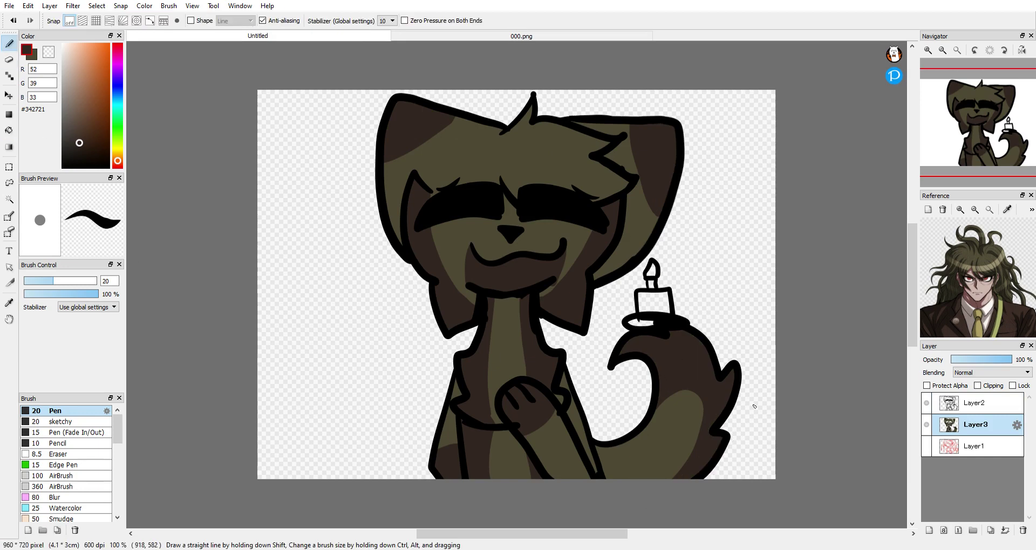
pyautogui.click(117, 65)
pyautogui.click(87, 43)
pyautogui.moveTo(641, 296); pyautogui.dragTo(668, 312)
pyautogui.click(117, 48)
pyautogui.click(93, 57)
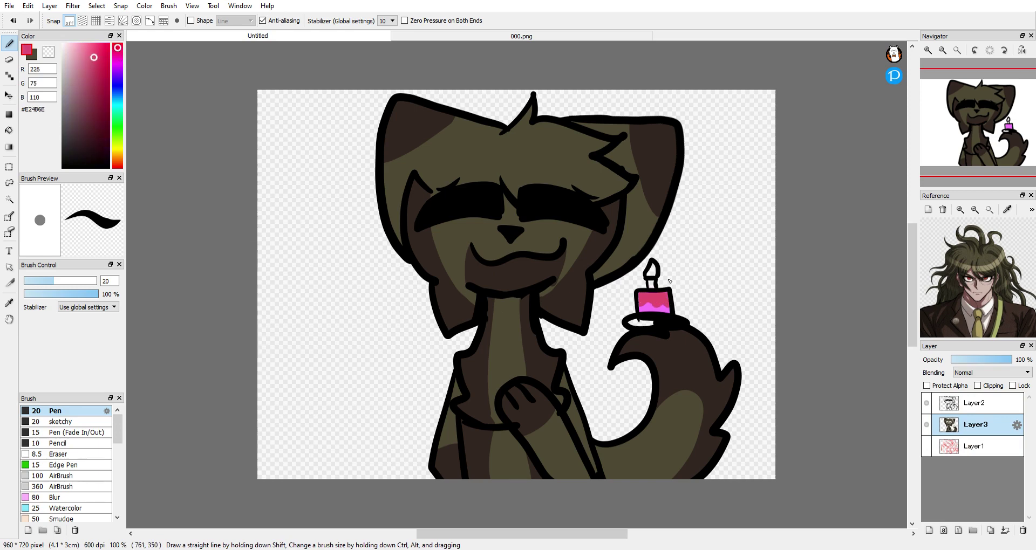
pyautogui.click(117, 82)
pyautogui.click(102, 43)
# Paint the cake's plate white (#FFFFFF) and the candle flame orange with a yellow #F7FF00 center
pyautogui.click(62, 44)
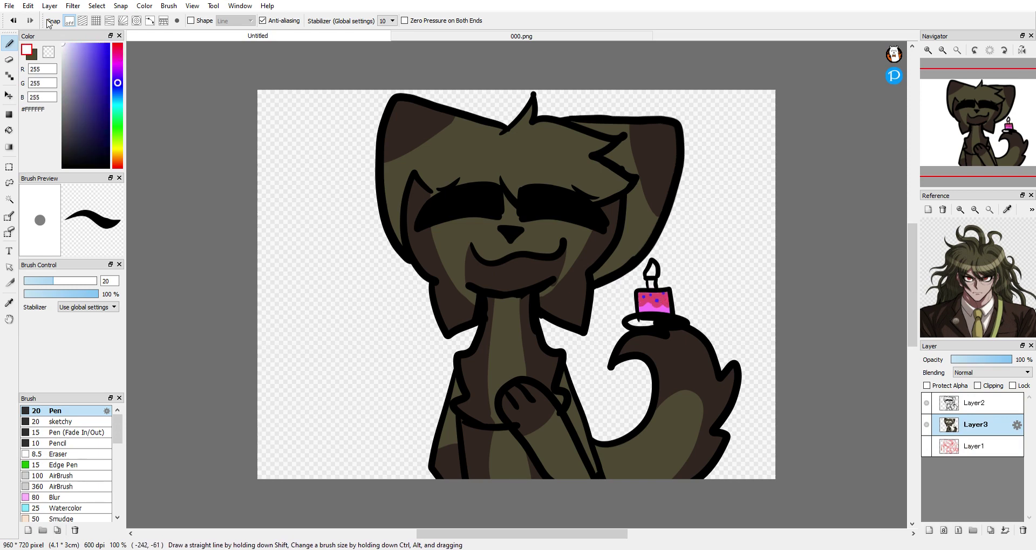
pyautogui.moveTo(631, 322); pyautogui.dragTo(651, 325)
pyautogui.moveTo(118, 45); pyautogui.dragTo(118, 159)
pyautogui.click(108, 44)
pyautogui.moveTo(652, 265); pyautogui.dragTo(652, 272)
pyautogui.moveTo(118, 153); pyautogui.dragTo(117, 147)
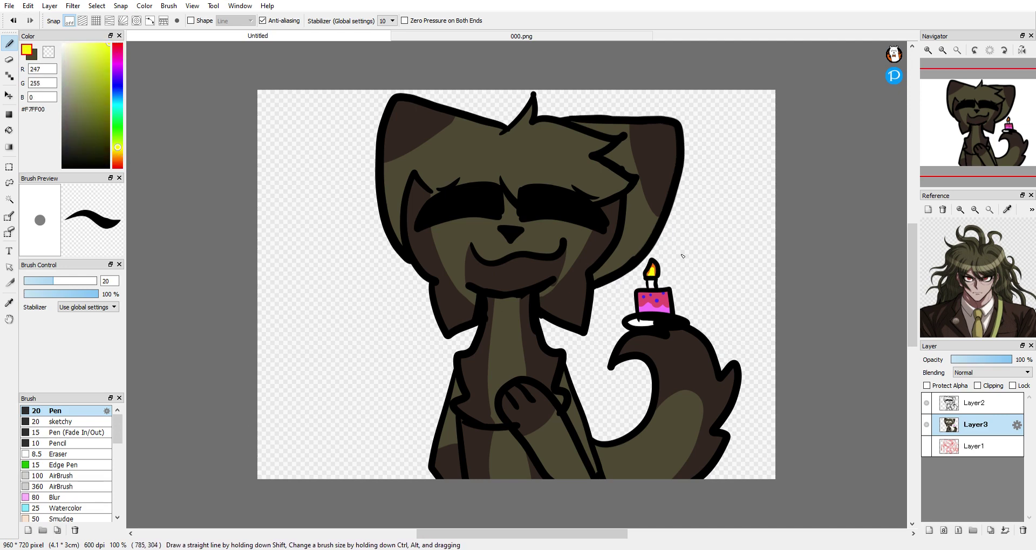
# Add Folder4 with a new layer between the line art and the flat colors, and pick dark olive #36311E for shading
pyautogui.rightClick(431, 146)
pyautogui.click(94, 150)
pyautogui.rightClick(460, 169)
pyautogui.click(974, 533)
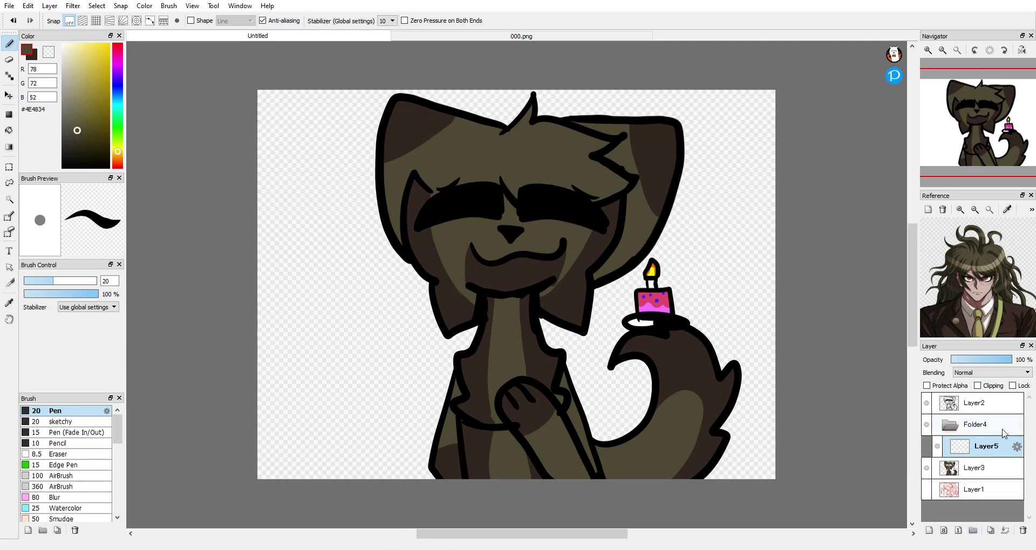
pyautogui.keyDown('alt'); pyautogui.click(455, 367); pyautogui.keyUp('alt')
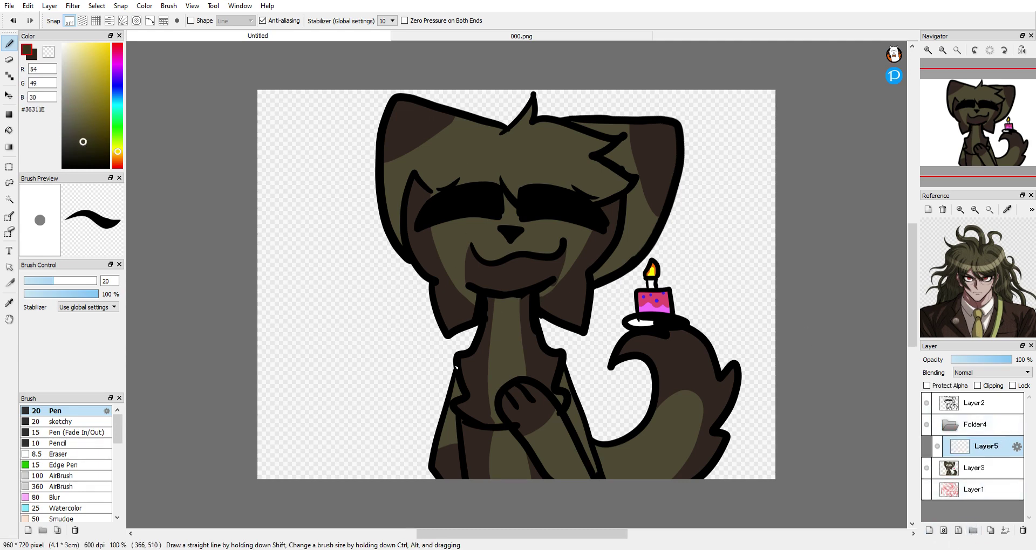
# Paint a shadow down the left ear and the left side of the face and fill it with #312A0D
pyautogui.moveTo(399, 241); pyautogui.dragTo(398, 133)
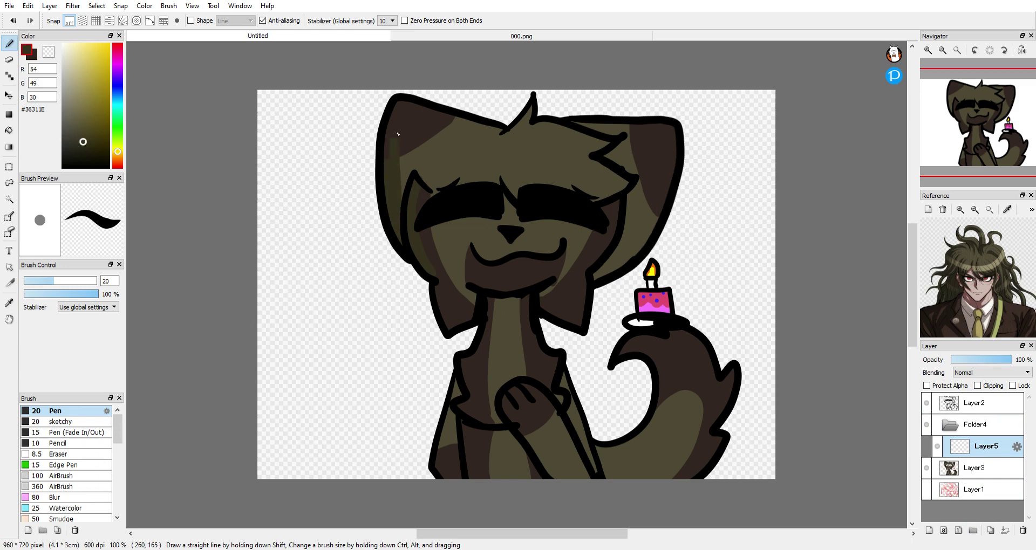
pyautogui.moveTo(91, 150); pyautogui.dragTo(97, 145)
pyautogui.click(9, 130)
pyautogui.click(393, 184)
pyautogui.click(419, 233)
pyautogui.click(9, 43)
# Shade under the chin and along the neck, chest, raised arm and left foreleg with #312A0D
pyautogui.moveTo(484, 298); pyautogui.dragTo(525, 302)
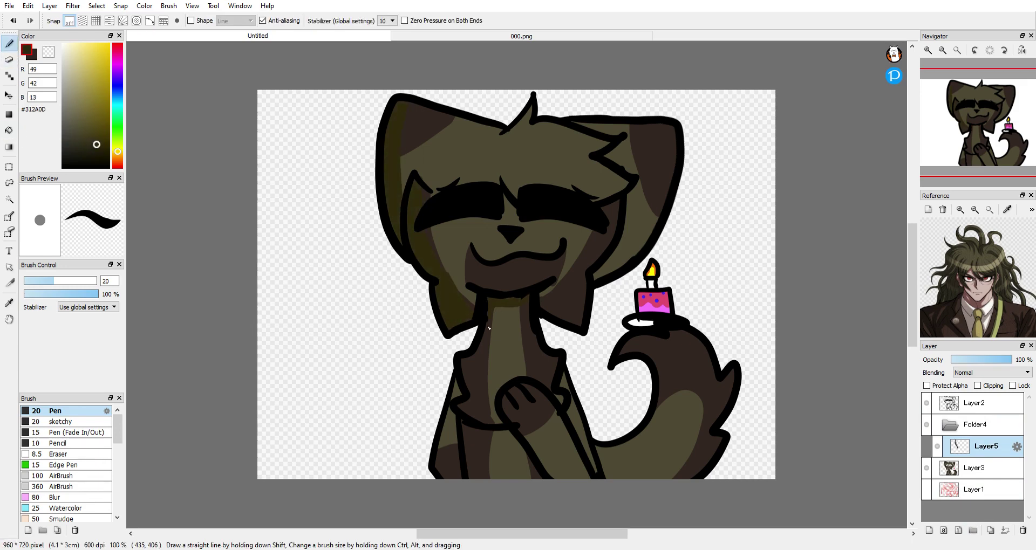
pyautogui.moveTo(516, 310); pyautogui.dragTo(491, 351)
pyautogui.moveTo(510, 398); pyautogui.dragTo(558, 471)
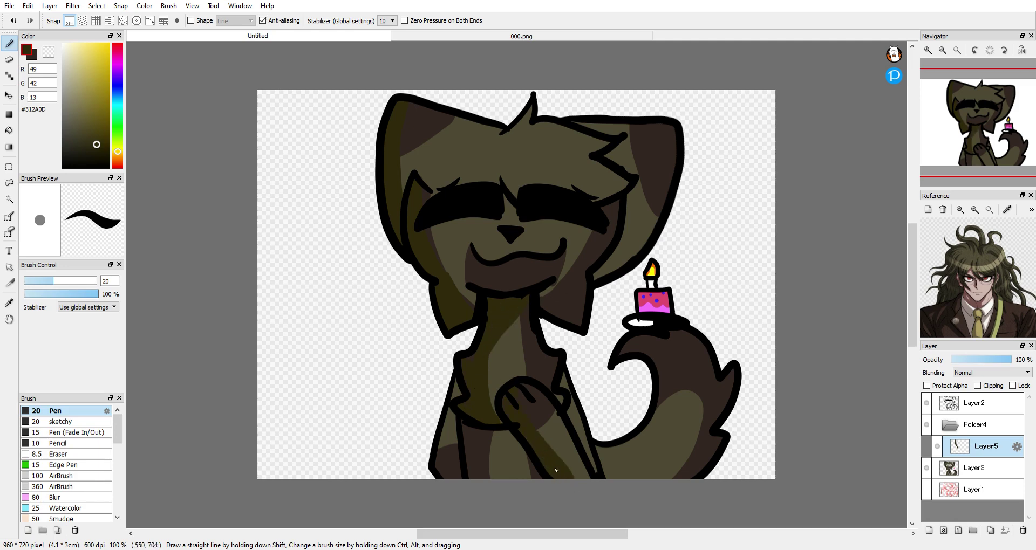
pyautogui.moveTo(514, 428)
pyautogui.mouseDown()
pyautogui.moveTo(461, 425)
pyautogui.moveTo(548, 504)
pyautogui.mouseUp()
pyautogui.moveTo(457, 385); pyautogui.dragTo(438, 472)
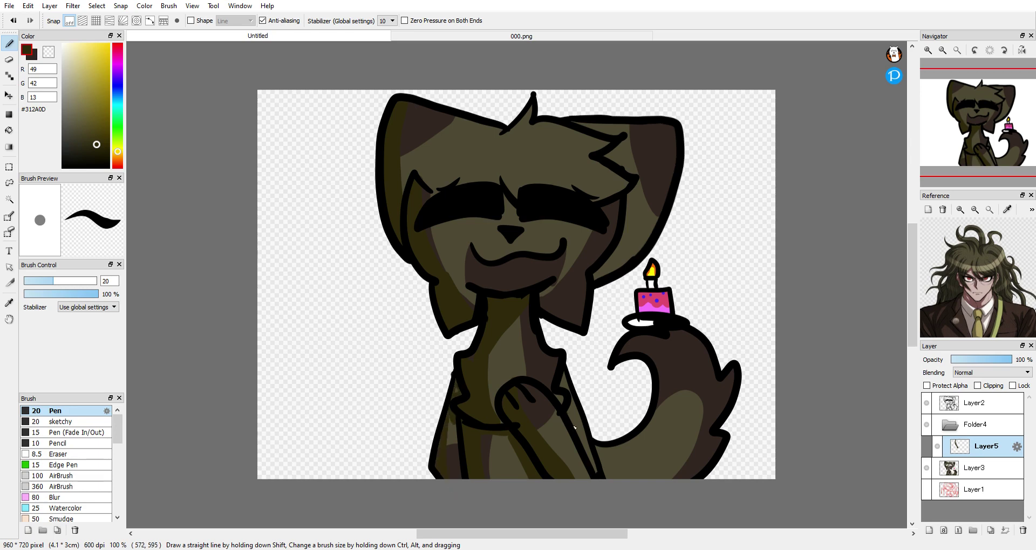
# Fill the tail's shadow and shade around the hair tuft, brows, nose and right ear with #312A0D
pyautogui.press('g')
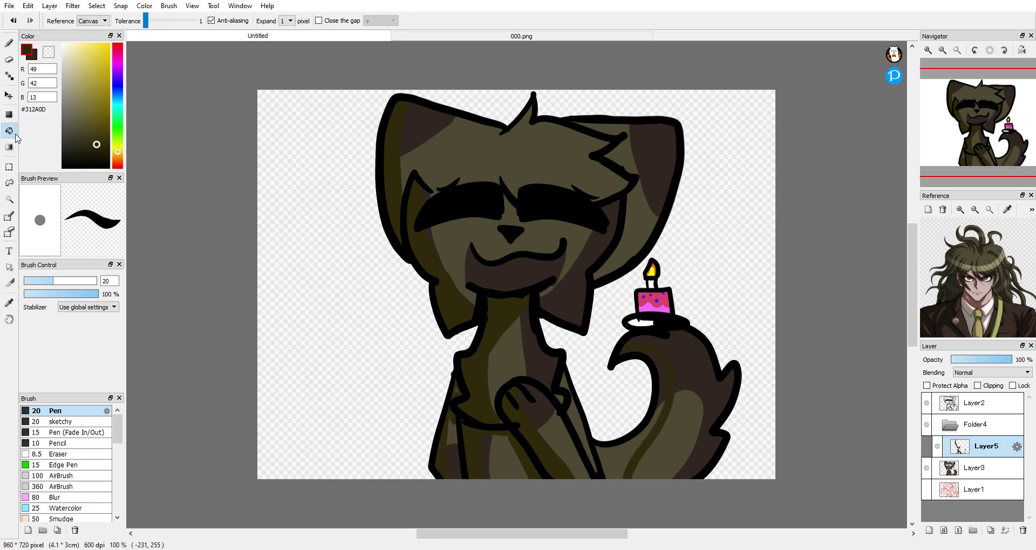
pyautogui.press('b')
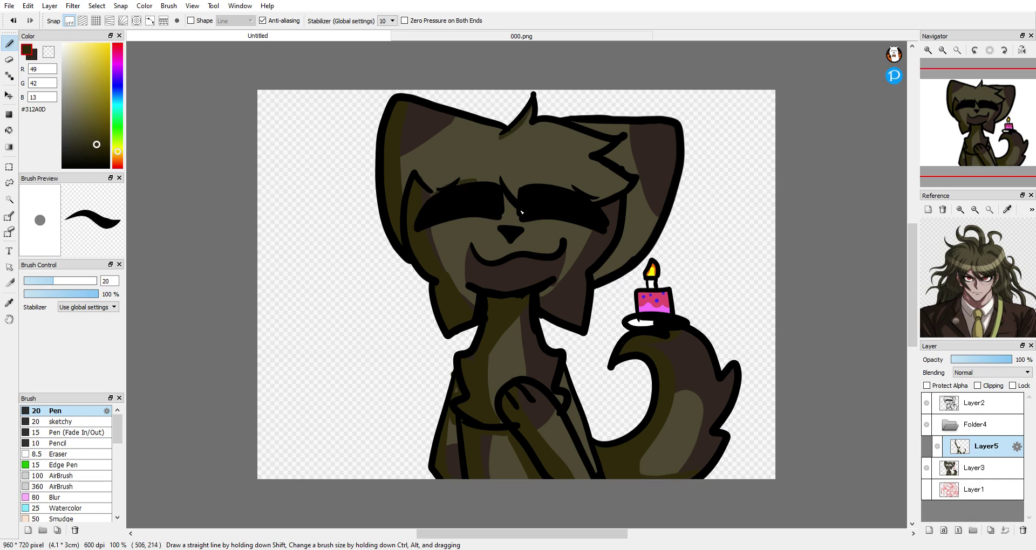
pyautogui.moveTo(507, 243); pyautogui.dragTo(509, 226)
pyautogui.moveTo(575, 123); pyautogui.dragTo(653, 128)
pyautogui.moveTo(605, 158); pyautogui.dragTo(634, 174)
pyautogui.hotkey('ctrl', 'z')
pyautogui.moveTo(597, 275)
pyautogui.mouseDown()
pyautogui.moveTo(645, 245)
pyautogui.moveTo(620, 262)
pyautogui.mouseUp()
# Set the shading layer to Multiply at 52% opacity, blur it and compare it hidden and shown
pyautogui.click(960, 372)
pyautogui.click(976, 395)
pyautogui.click(984, 360)
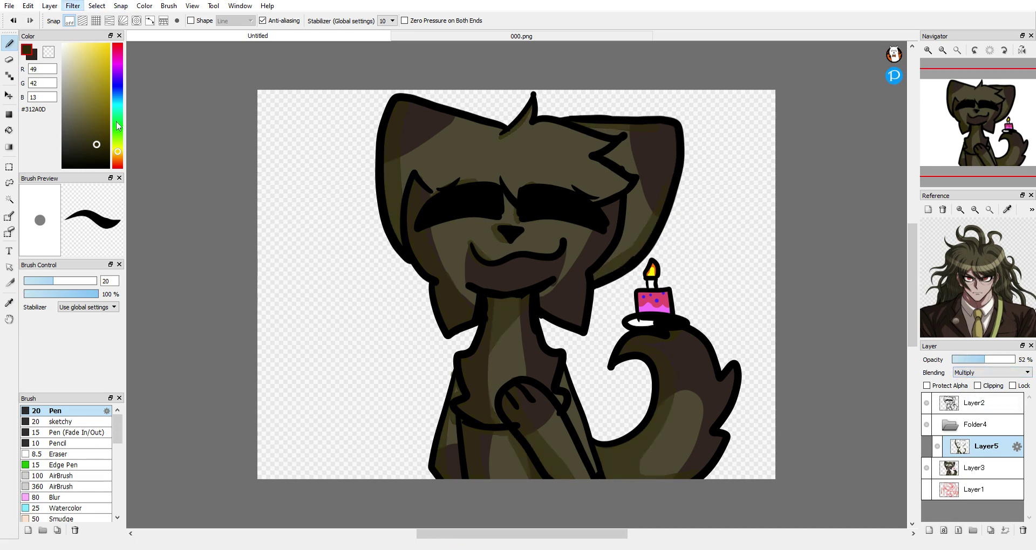
pyautogui.click(936, 447)
pyautogui.click(935, 446)
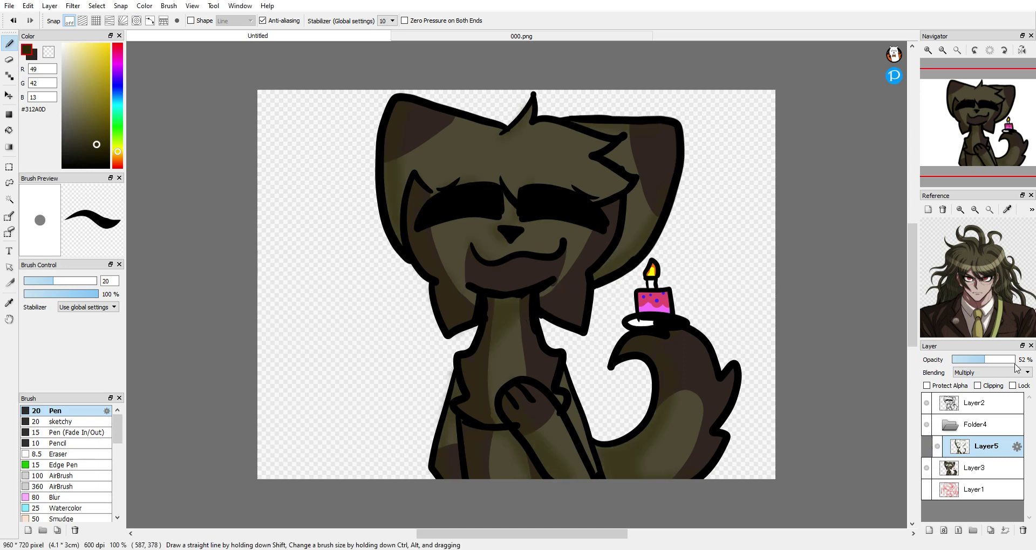
# Return the unblurred shading layer to 100% opacity and refill its shadows with #292519
pyautogui.click(1013, 359)
pyautogui.click(79, 149)
pyautogui.moveTo(79, 137); pyautogui.dragTo(74, 147)
pyautogui.click(8, 130)
pyautogui.click(447, 234)
pyautogui.hotkey('ctrl', 'z')
pyautogui.keyDown('ctrl'); pyautogui.click(465, 246); pyautogui.keyUp('ctrl')
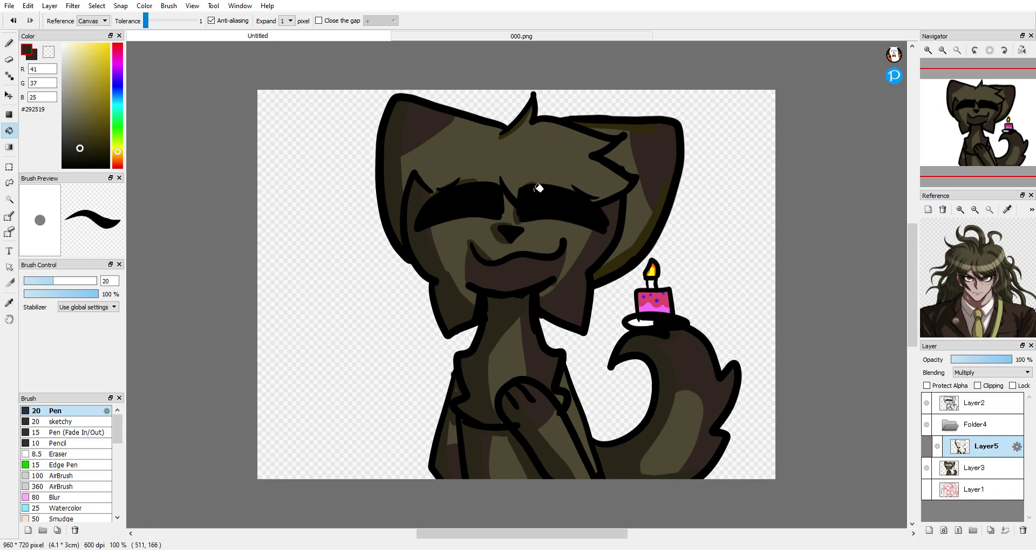
# Recolor the remaining shadows on the brows, hair tuft, face and right ear to #292519 with the flat colors hidden
pyautogui.click(473, 186)
pyautogui.hotkey('ctrl', 'z')
pyautogui.press('b')
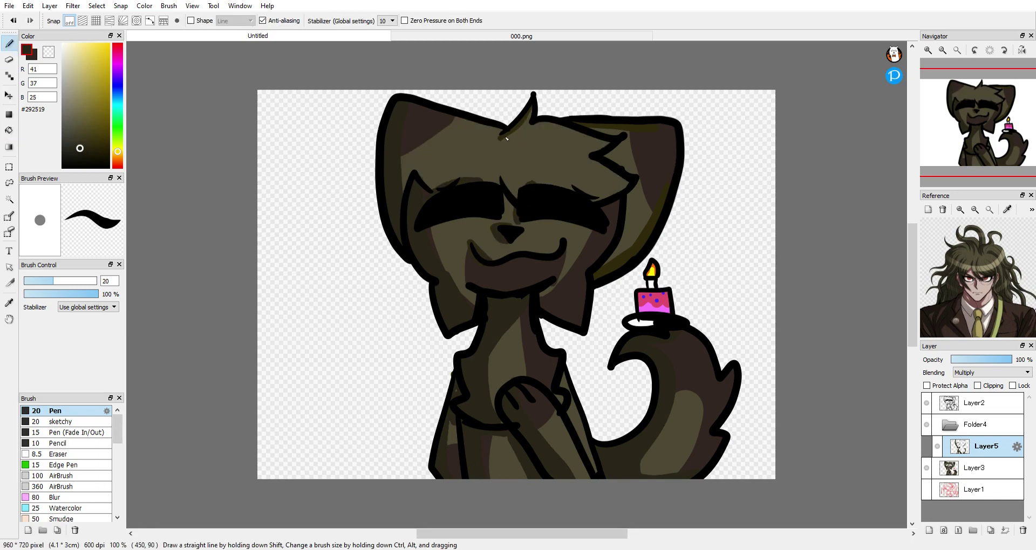
pyautogui.press('g')
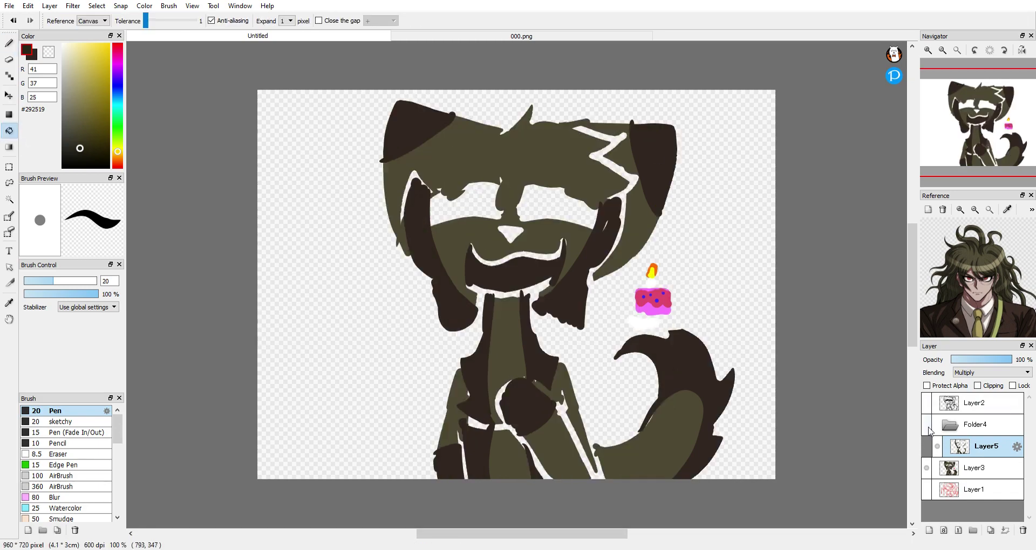
pyautogui.click(926, 468)
pyautogui.click(477, 374)
pyautogui.hotkey('ctrl', 'z')
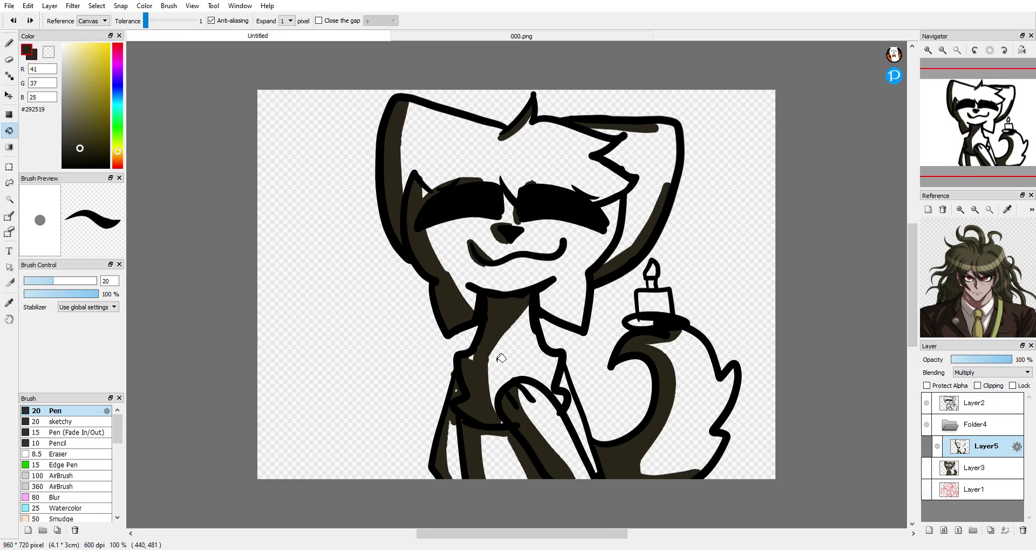
pyautogui.press('b')
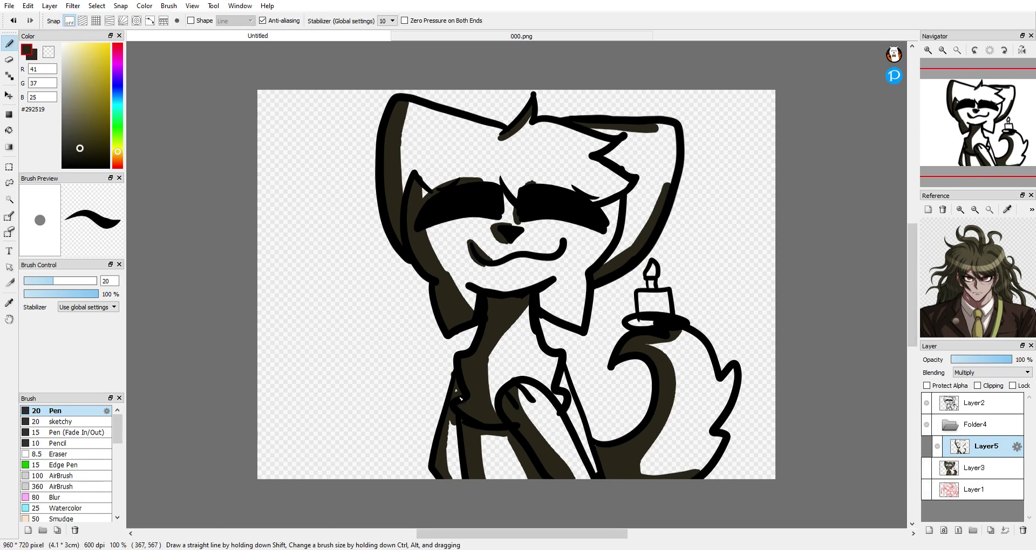
# Show the flat colors again, set the shading layer's opacity to 60% and blur it
pyautogui.click(926, 467)
pyautogui.click(990, 359)
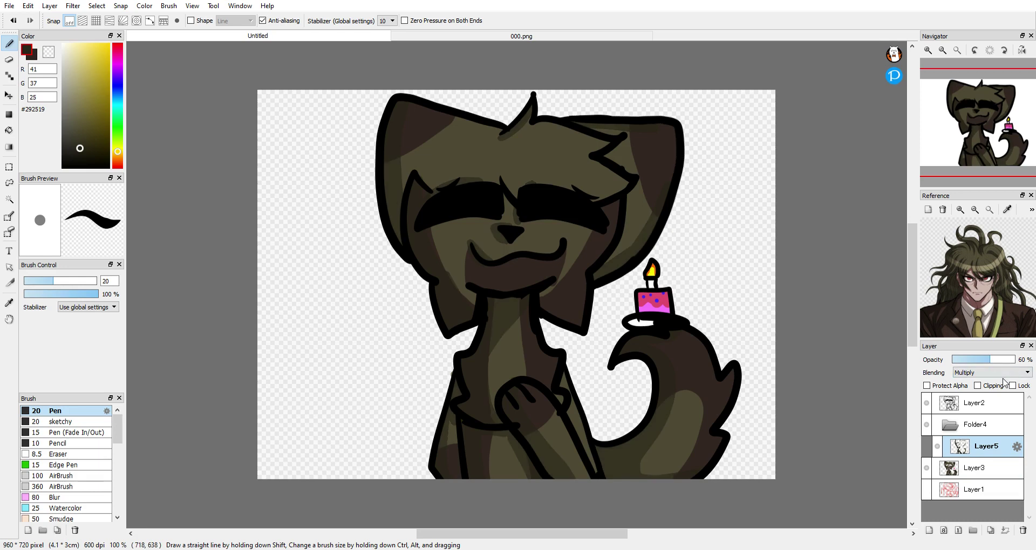
pyautogui.click(101, 114)
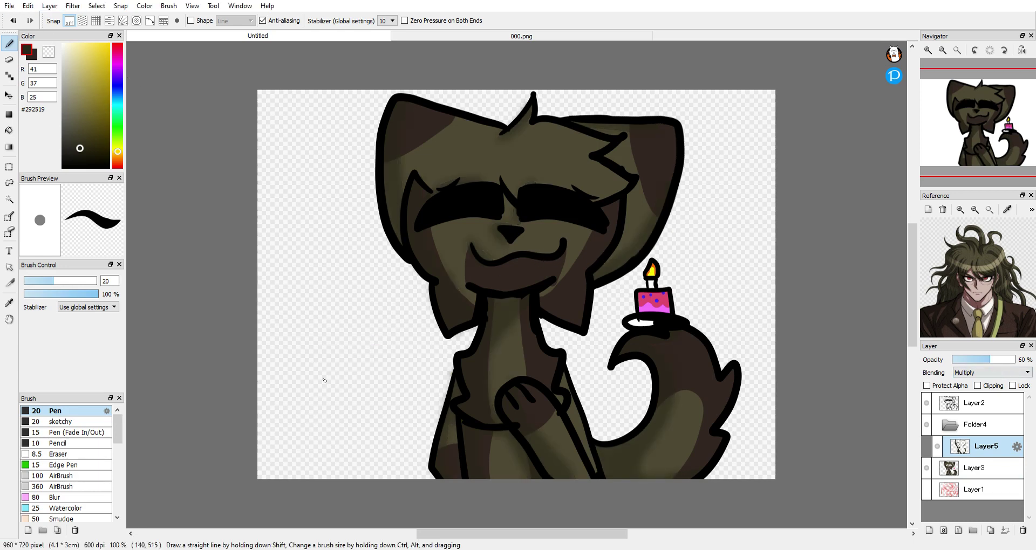
# On a new layer, paint thin #1C1712 shadows along the left ear, cheek, chin and face features
pyautogui.click(929, 530)
pyautogui.click(117, 157)
pyautogui.click(78, 147)
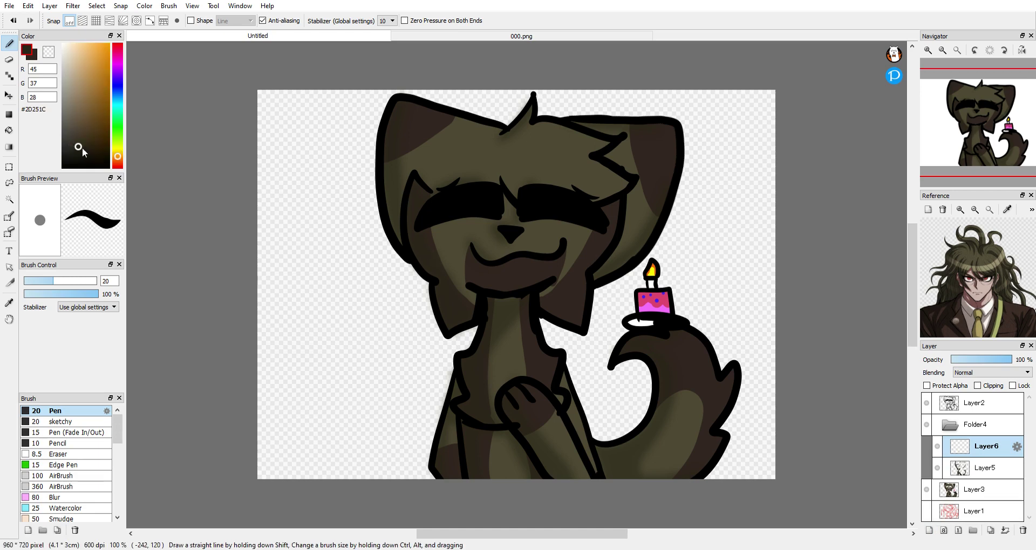
pyautogui.click(78, 155)
pyautogui.moveTo(429, 269)
pyautogui.mouseDown()
pyautogui.moveTo(408, 211)
pyautogui.moveTo(417, 184)
pyautogui.mouseUp()
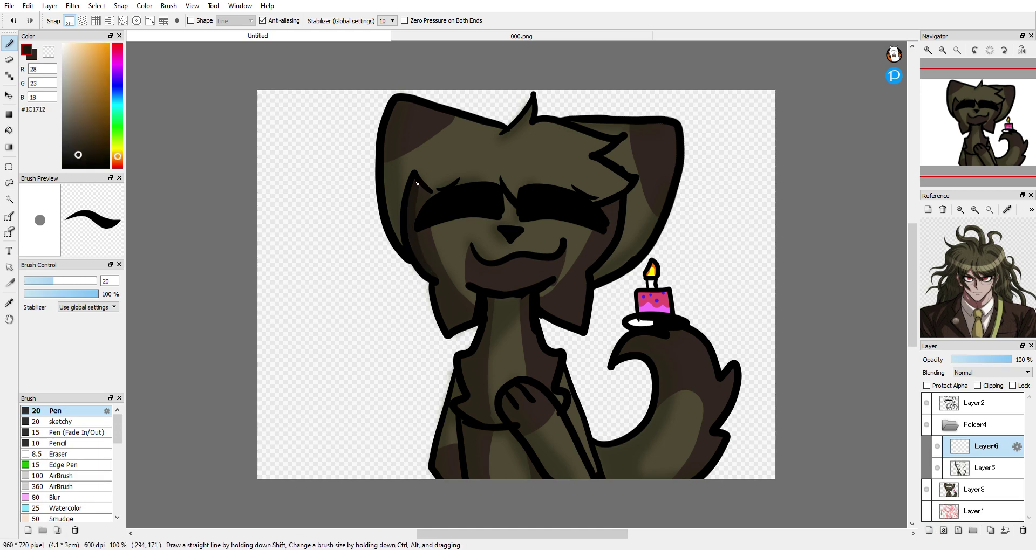
pyautogui.moveTo(445, 325); pyautogui.dragTo(472, 315)
pyautogui.moveTo(487, 300); pyautogui.dragTo(546, 282)
pyautogui.moveTo(399, 104)
pyautogui.mouseDown()
pyautogui.moveTo(421, 222)
pyautogui.moveTo(458, 190)
pyautogui.moveTo(485, 214)
pyautogui.mouseUp()
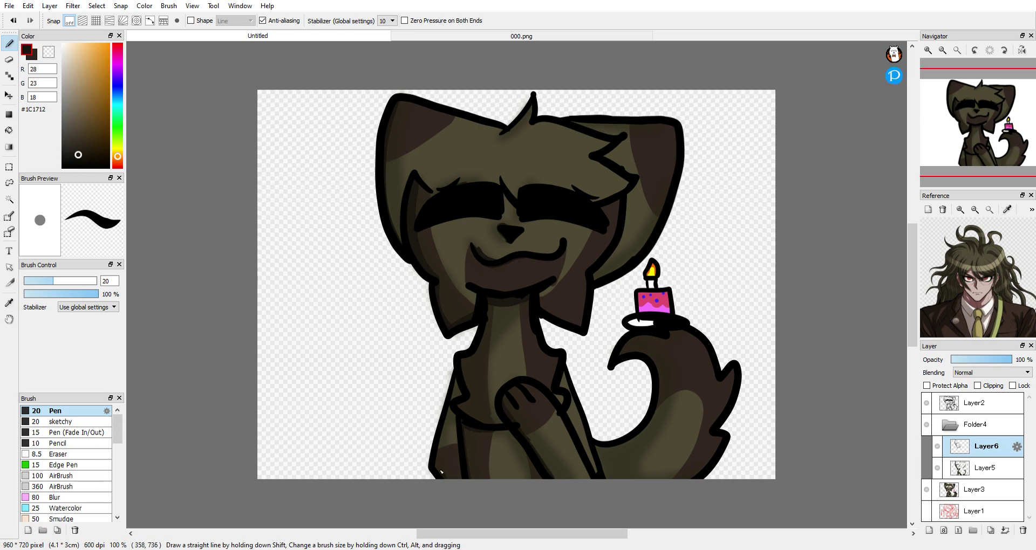
# Continue the #1C1712 shadows along the tail, right ear, hair and raised arm
pyautogui.moveTo(639, 439)
pyautogui.mouseDown()
pyautogui.moveTo(607, 476)
pyautogui.moveTo(600, 452)
pyautogui.mouseUp()
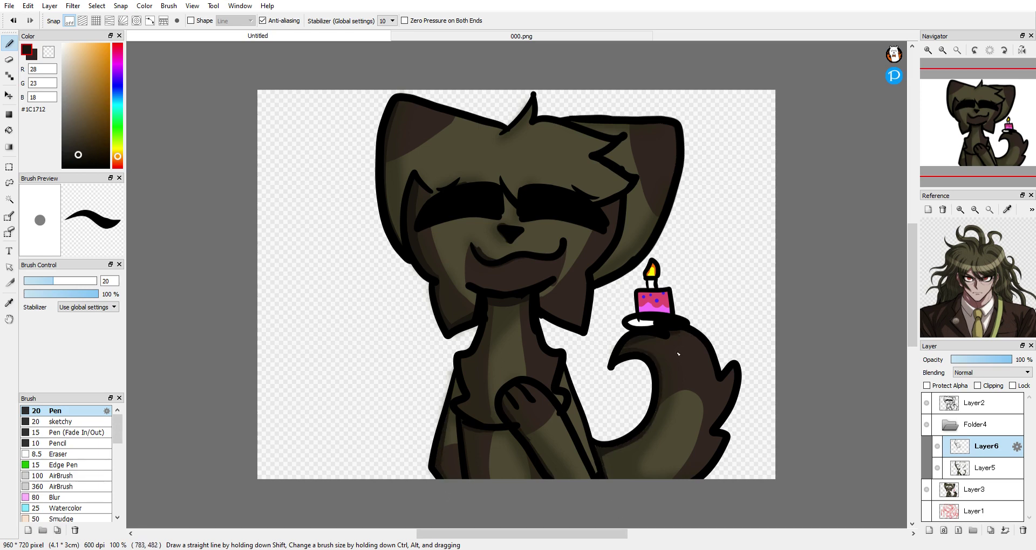
pyautogui.moveTo(671, 126); pyautogui.dragTo(510, 130)
pyautogui.moveTo(509, 429); pyautogui.dragTo(537, 469)
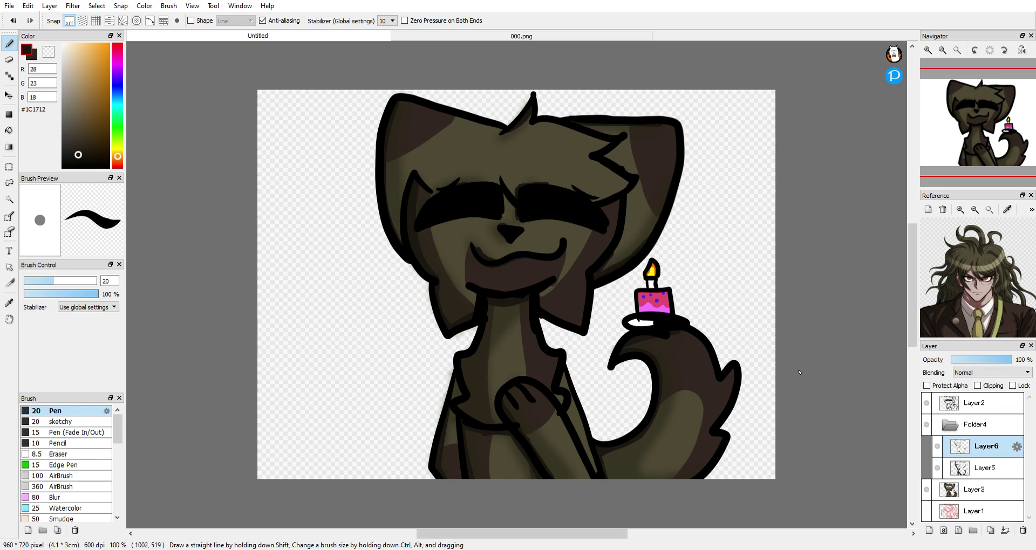
# Set Layer6 to Multiply at 60% opacity and blur its shadows
pyautogui.click(978, 372)
pyautogui.click(977, 389)
pyautogui.click(990, 359)
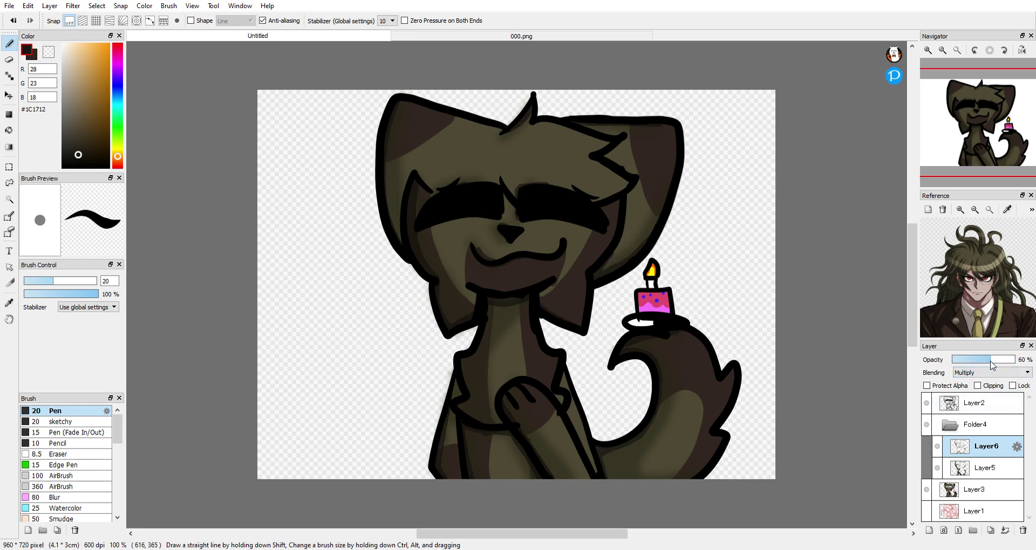
pyautogui.click(72, 6)
pyautogui.click(131, 173)
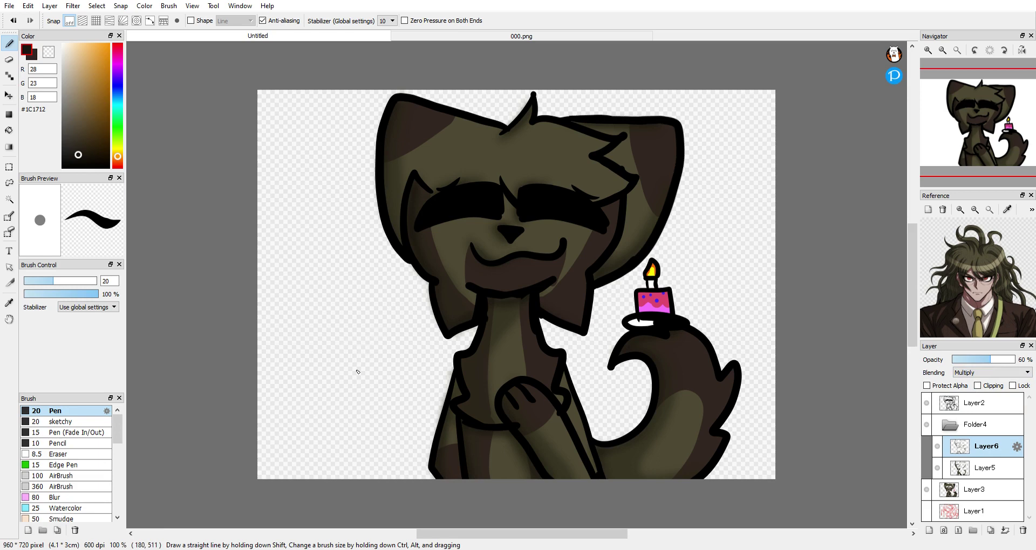
# Add another layer above Layer6, compare Layer6 hidden and shown, and pick the lighter brown #3F362B
pyautogui.click(928, 530)
pyautogui.click(937, 471)
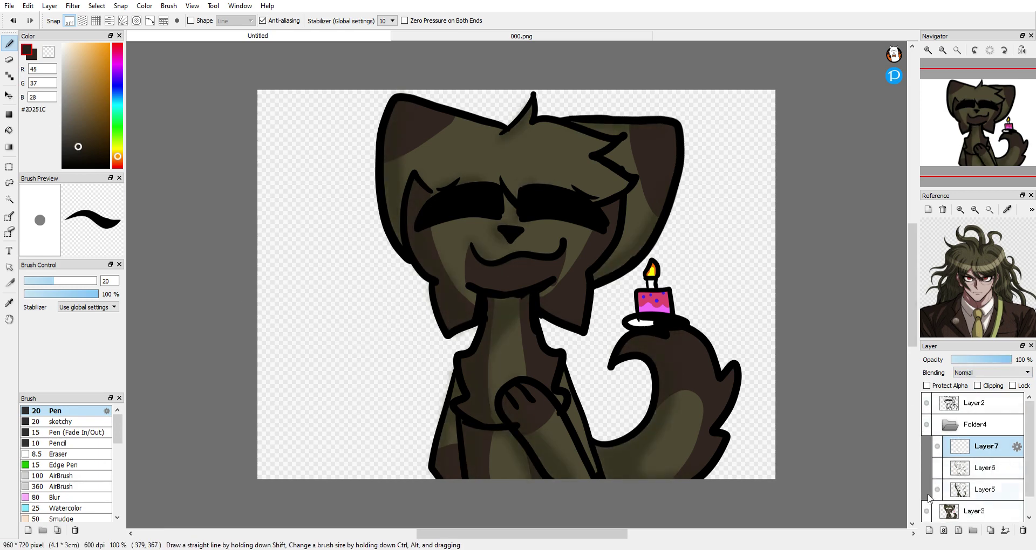
pyautogui.click(944, 483)
pyautogui.click(937, 468)
pyautogui.click(77, 137)
pyautogui.moveTo(469, 161); pyautogui.dragTo(544, 152)
pyautogui.moveTo(420, 151)
pyautogui.mouseDown()
pyautogui.moveTo(465, 156)
pyautogui.moveTo(451, 161)
pyautogui.moveTo(471, 146)
pyautogui.mouseUp()
pyautogui.hotkey('ctrl', 'z')
pyautogui.hotkey('ctrl', 'z')
pyautogui.click(972, 441)
pyautogui.hotkey('ctrl', 'z')
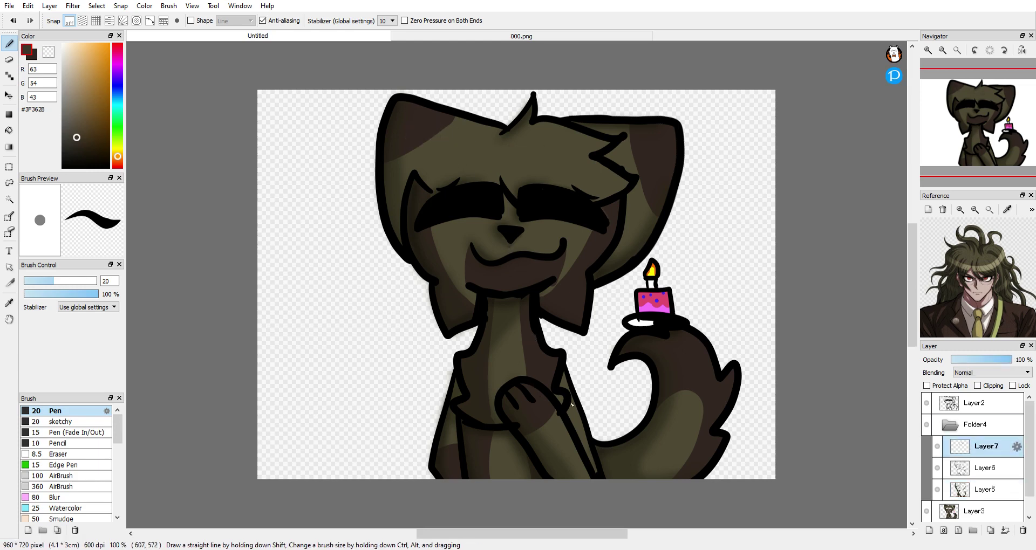
# Paint #3F362B shading along the neck, chest, cheeks, ears and muzzle on Layer7
pyautogui.moveTo(517, 316); pyautogui.dragTo(488, 421)
pyautogui.moveTo(430, 229); pyautogui.dragTo(473, 306)
pyautogui.moveTo(414, 105); pyautogui.dragTo(399, 148)
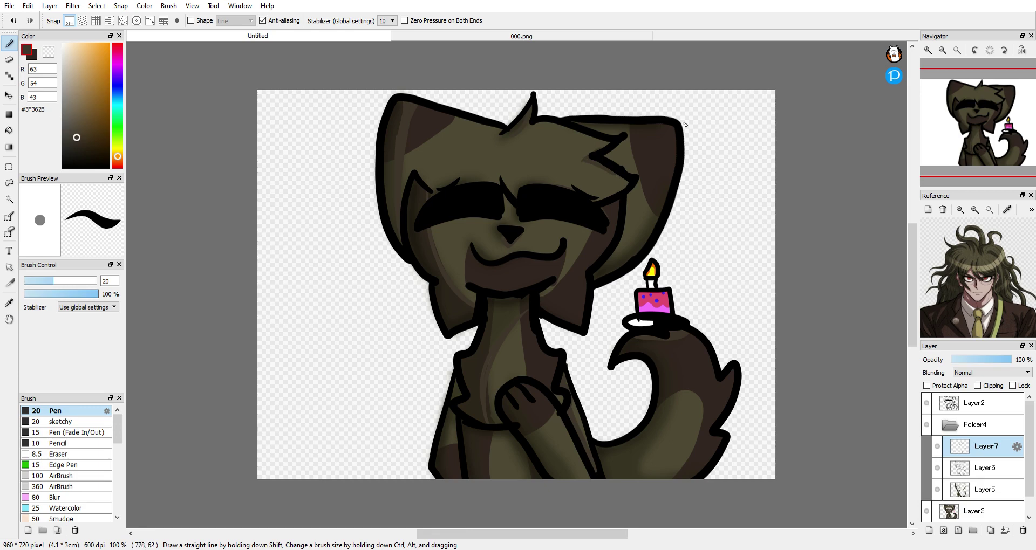
pyautogui.moveTo(572, 327); pyautogui.dragTo(542, 303)
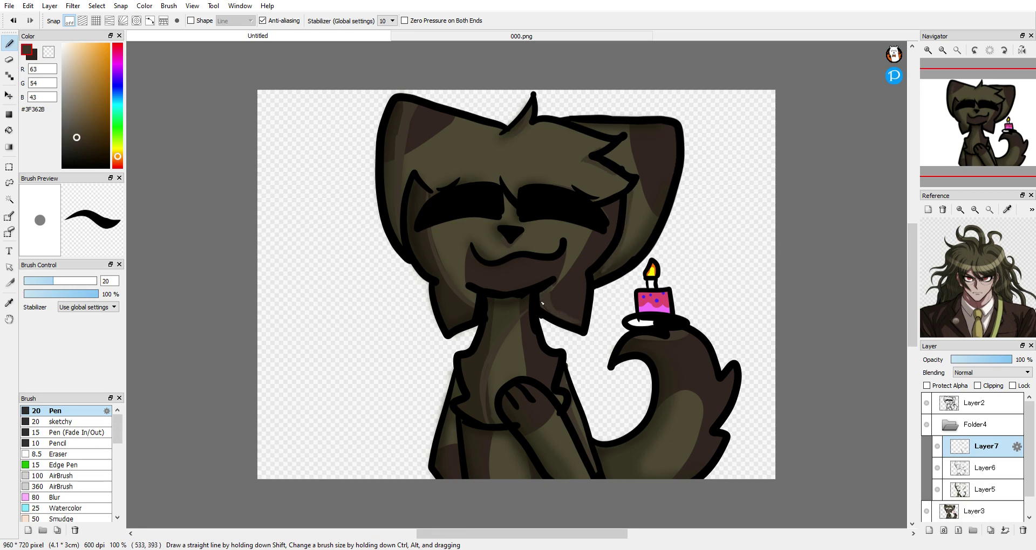
pyautogui.moveTo(500, 268); pyautogui.dragTo(532, 259)
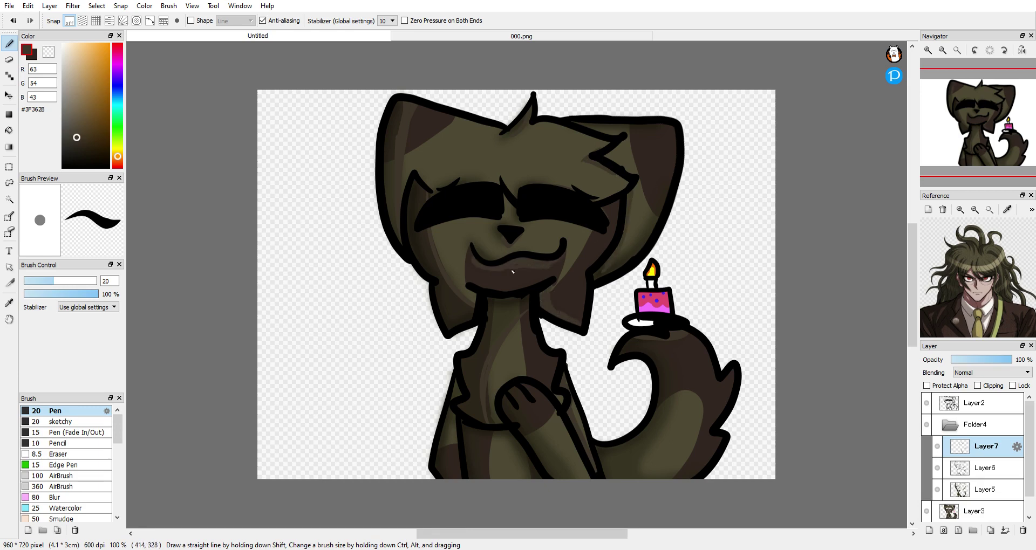
# Extend the #3F362B shading to the left foreleg, raised arm and tail
pyautogui.moveTo(453, 436); pyautogui.dragTo(468, 497)
pyautogui.moveTo(564, 455); pyautogui.dragTo(531, 413)
pyautogui.moveTo(683, 356)
pyautogui.mouseDown()
pyautogui.moveTo(675, 472)
pyautogui.moveTo(659, 457)
pyautogui.mouseUp()
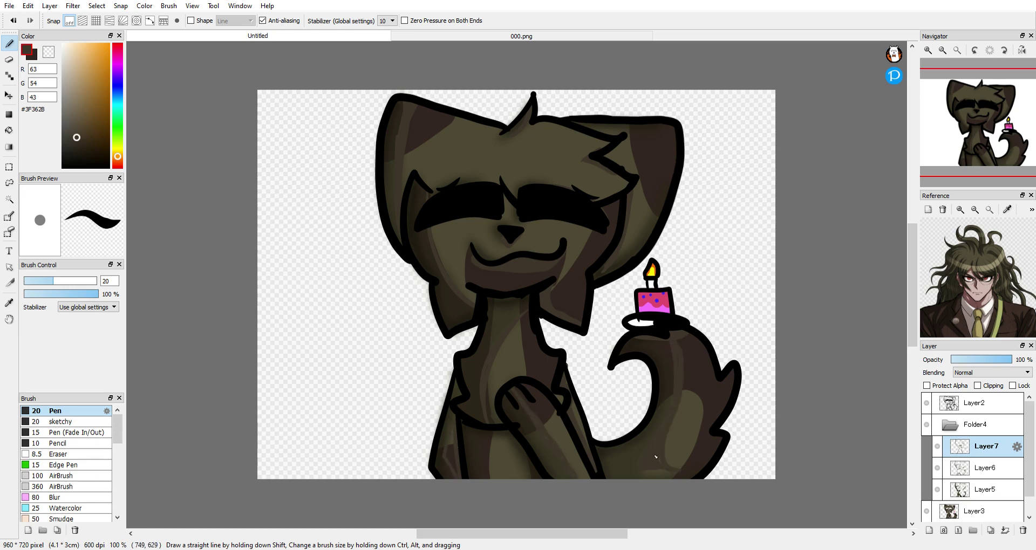
# Set Layer7 to Multiply, blur its shading and set its opacity to 89%
pyautogui.click(990, 372)
pyautogui.click(981, 395)
pyautogui.click(1000, 360)
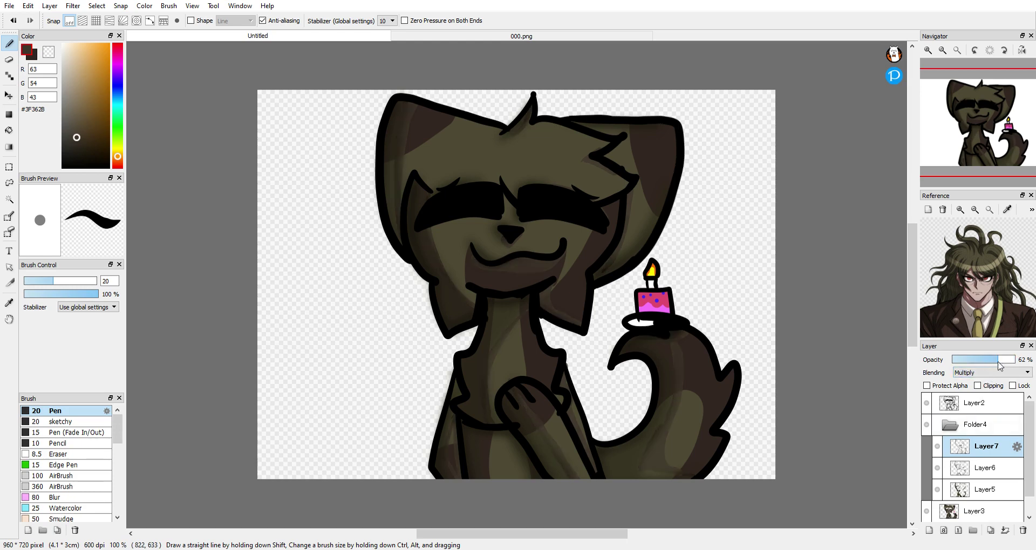
pyautogui.click(981, 360)
pyautogui.click(73, 6)
pyautogui.click(115, 145)
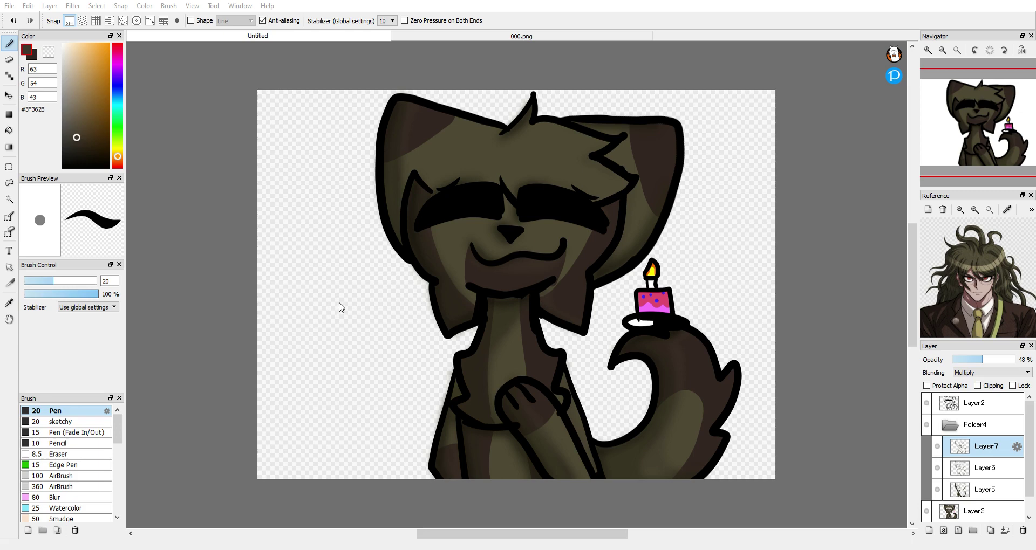
pyautogui.click(1008, 360)
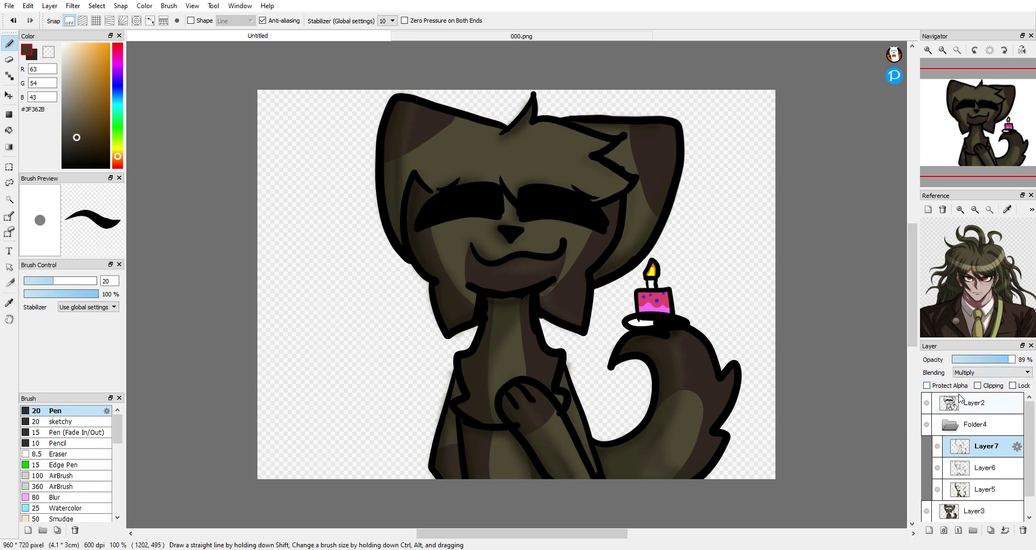
# Compare the drawing with Folder4, Layer7 and Layer6 hidden and shown
pyautogui.click(923, 429)
pyautogui.click(924, 429)
pyautogui.click(936, 448)
pyautogui.click(940, 471)
pyautogui.click(940, 471)
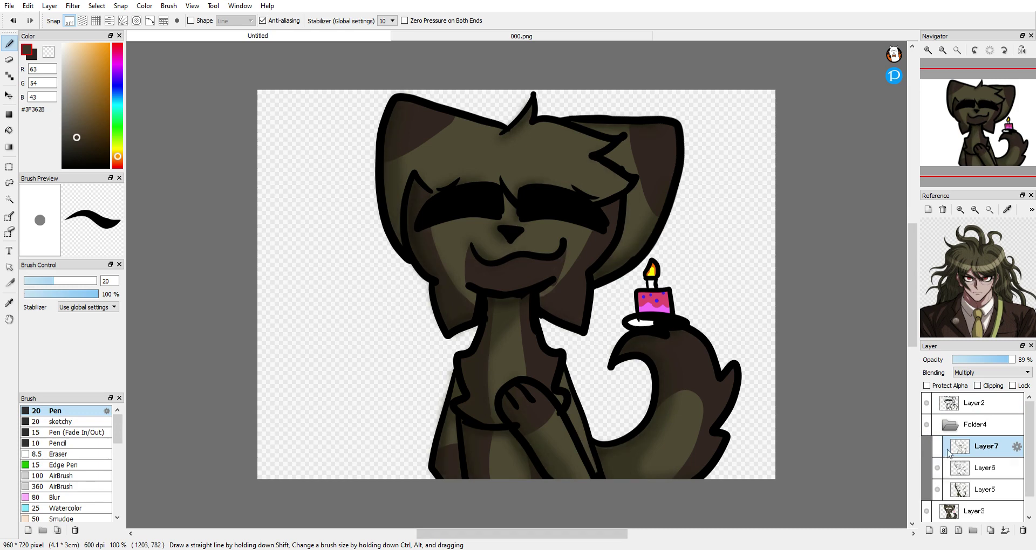
pyautogui.click(938, 453)
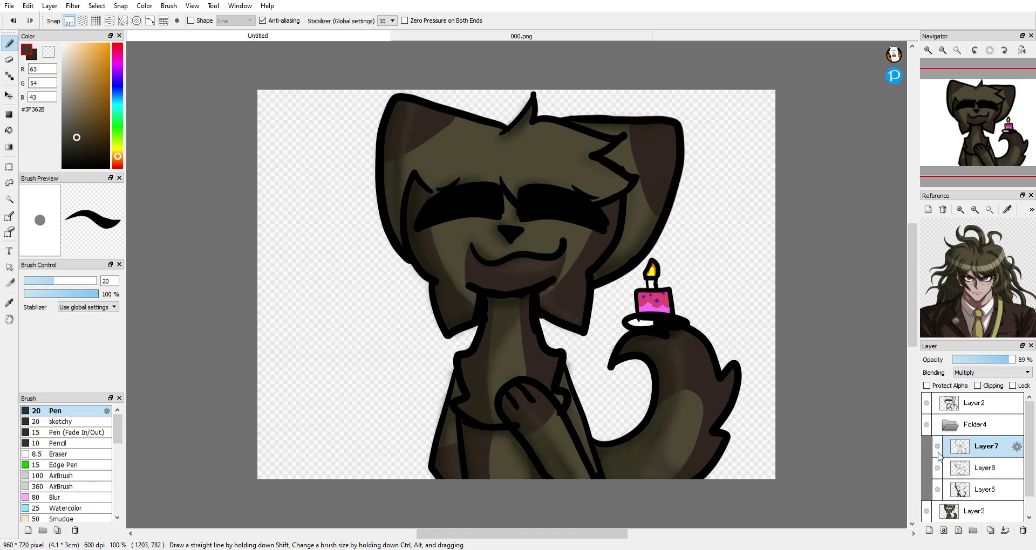
# Add Layer8 and paint #EED35A highlights along the right ear, hair tuft and right side of the face
pyautogui.click(929, 530)
pyautogui.moveTo(93, 58); pyautogui.dragTo(92, 51)
pyautogui.moveTo(664, 130)
pyautogui.mouseDown()
pyautogui.moveTo(641, 239)
pyautogui.moveTo(658, 128)
pyautogui.mouseUp()
pyautogui.moveTo(534, 126)
pyautogui.mouseDown()
pyautogui.moveTo(563, 132)
pyautogui.moveTo(620, 184)
pyautogui.mouseUp()
pyautogui.moveTo(556, 186); pyautogui.dragTo(612, 221)
pyautogui.moveTo(577, 154); pyautogui.dragTo(637, 184)
pyautogui.moveTo(625, 135); pyautogui.dragTo(523, 129)
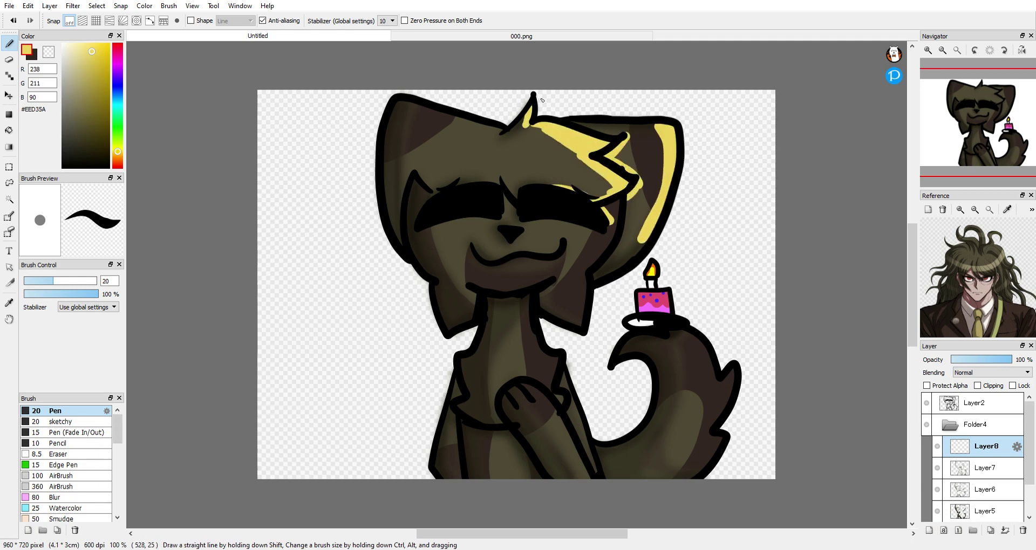
# Extend the #EED35A highlights to the left ear's upper edge, brow, nose, mouth, neck, chest, arms and tail
pyautogui.moveTo(399, 102); pyautogui.dragTo(504, 133)
pyautogui.moveTo(515, 243)
pyautogui.mouseDown()
pyautogui.moveTo(528, 226)
pyautogui.moveTo(499, 224)
pyautogui.mouseUp()
pyautogui.moveTo(522, 255); pyautogui.dragTo(564, 241)
pyautogui.moveTo(524, 298)
pyautogui.mouseDown()
pyautogui.moveTo(560, 400)
pyautogui.moveTo(554, 357)
pyautogui.mouseUp()
pyautogui.moveTo(515, 391); pyautogui.dragTo(587, 477)
pyautogui.hotkey('ctrl', 'z')
pyautogui.hotkey('ctrl', 'z')
pyautogui.moveTo(536, 405); pyautogui.dragTo(544, 413)
pyautogui.moveTo(565, 377); pyautogui.dragTo(595, 470)
pyautogui.moveTo(669, 331)
pyautogui.mouseDown()
pyautogui.moveTo(722, 411)
pyautogui.moveTo(704, 448)
pyautogui.moveTo(721, 433)
pyautogui.mouseUp()
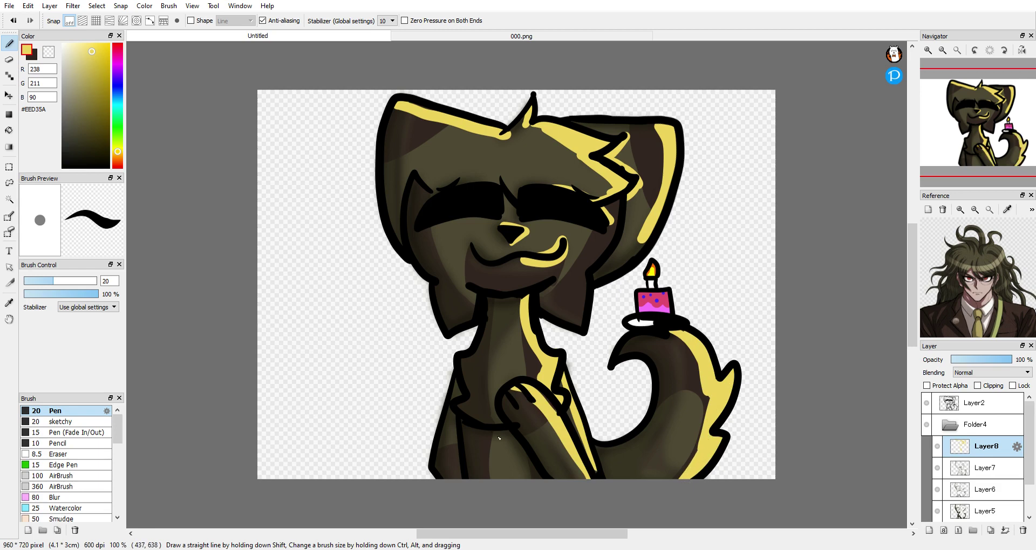
pyautogui.moveTo(462, 180); pyautogui.dragTo(509, 224)
pyautogui.moveTo(455, 417); pyautogui.dragTo(451, 478)
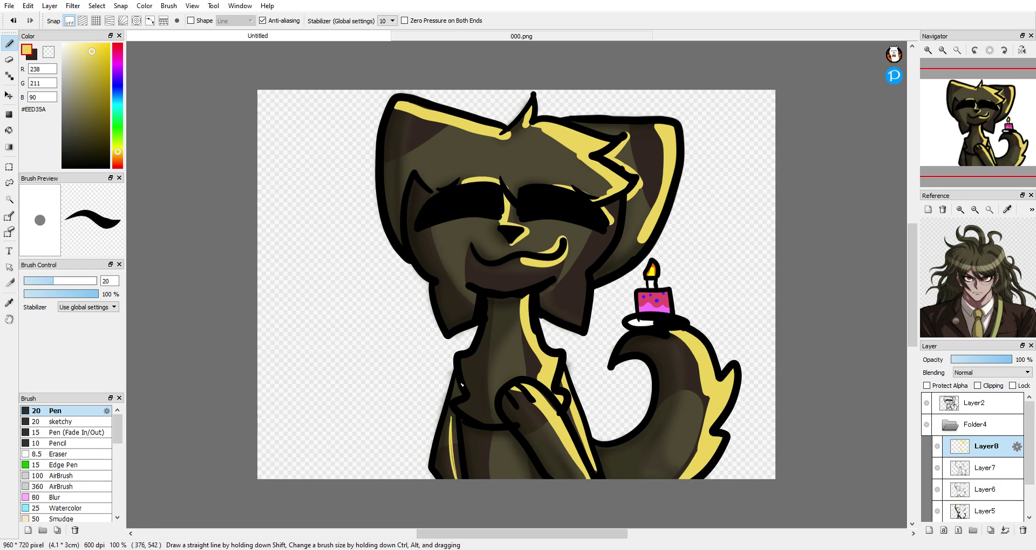
pyautogui.moveTo(488, 420); pyautogui.dragTo(531, 316)
# Set Layer8 to Screen, blur its highlights and lower its opacity to about 55%
pyautogui.click(992, 373)
pyautogui.click(976, 425)
pyautogui.click(986, 359)
pyautogui.click(72, 6)
pyautogui.click(114, 198)
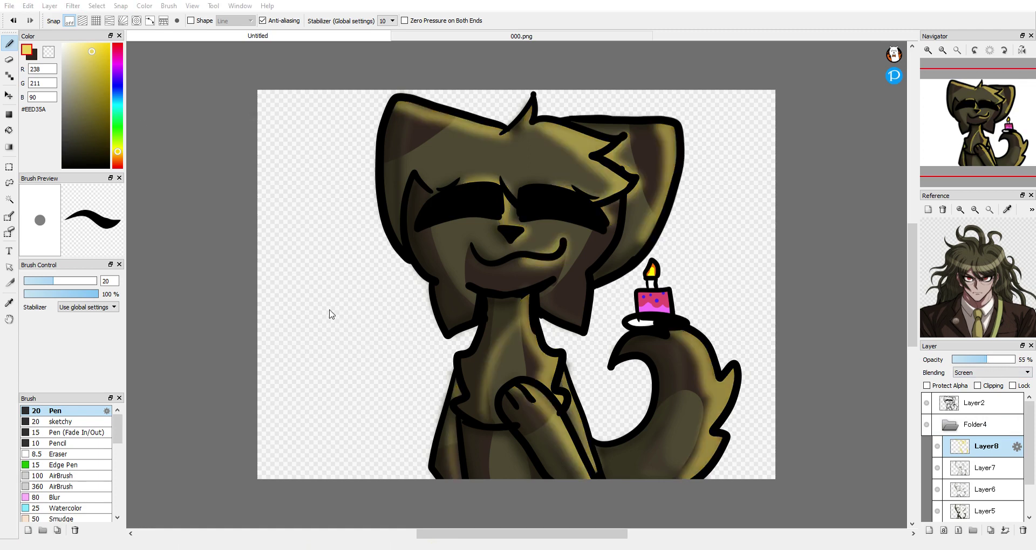
pyautogui.click(363, 365)
pyautogui.moveTo(979, 360); pyautogui.dragTo(985, 360)
# Add Layer9 and paint thin white #FFFFFF highlights on the right ear, hair, nose and mouth corner
pyautogui.click(929, 531)
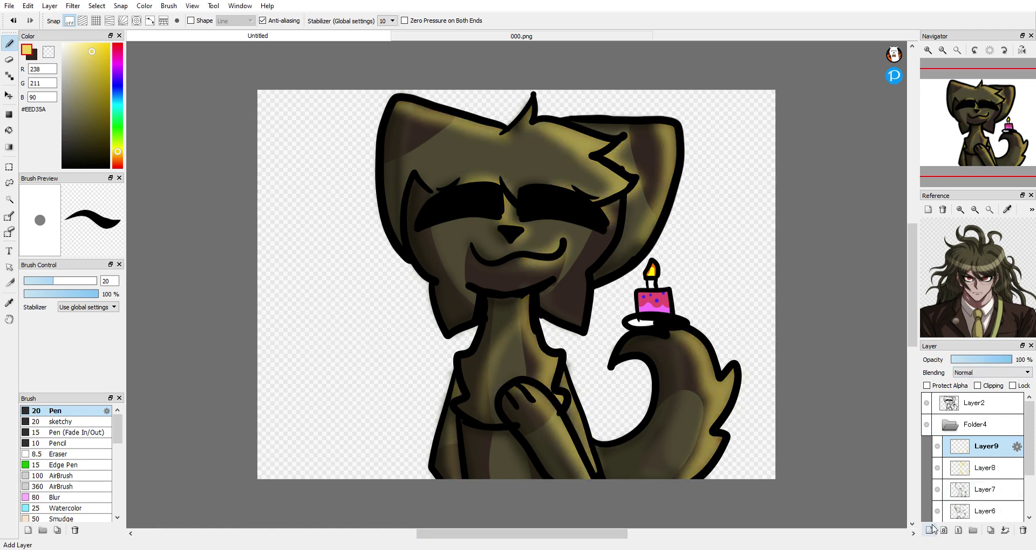
pyautogui.click(62, 44)
pyautogui.moveTo(673, 133); pyautogui.dragTo(636, 254)
pyautogui.moveTo(539, 123); pyautogui.dragTo(671, 127)
pyautogui.moveTo(596, 162); pyautogui.dragTo(606, 200)
pyautogui.moveTo(562, 252); pyautogui.dragTo(554, 270)
pyautogui.moveTo(517, 221); pyautogui.dragTo(525, 245)
# Continue the white highlights along the tail, left ear, neck, chest, arms and brows
pyautogui.moveTo(681, 330)
pyautogui.mouseDown()
pyautogui.moveTo(718, 374)
pyautogui.moveTo(722, 426)
pyautogui.moveTo(702, 474)
pyautogui.mouseUp()
pyautogui.moveTo(402, 103); pyautogui.dragTo(472, 123)
pyautogui.moveTo(526, 294); pyautogui.dragTo(588, 478)
pyautogui.moveTo(563, 372); pyautogui.dragTo(596, 474)
pyautogui.moveTo(527, 329); pyautogui.dragTo(484, 417)
pyautogui.moveTo(522, 324); pyautogui.dragTo(461, 478)
pyautogui.moveTo(469, 176); pyautogui.dragTo(509, 221)
pyautogui.moveTo(560, 176); pyautogui.dragTo(610, 236)
# Set Layer9 to Lighten at 60% opacity, blur it and compare the result with Layer8 hidden and shown
pyautogui.click(987, 372)
pyautogui.click(969, 426)
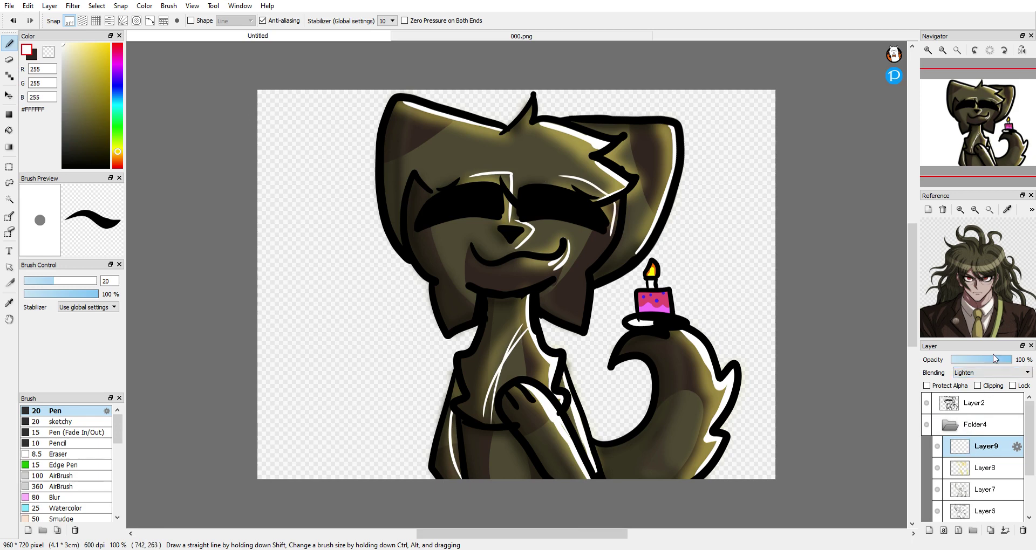
pyautogui.moveTo(973, 360); pyautogui.dragTo(989, 359)
pyautogui.click(72, 6)
pyautogui.click(82, 67)
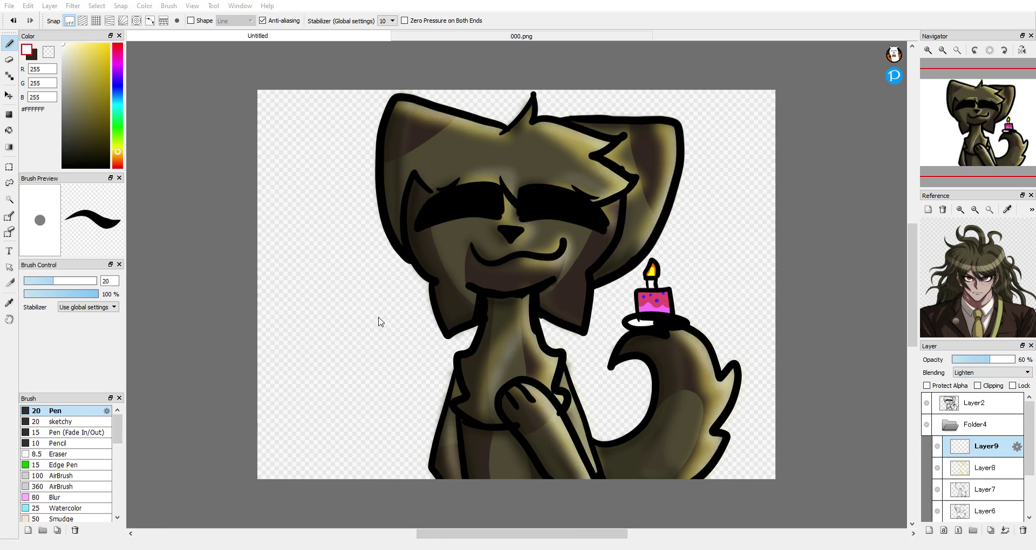
pyautogui.click(377, 338)
pyautogui.click(937, 467)
pyautogui.click(937, 467)
# Add Layer10 and raise Layer8's opacity to its maximum with Layer9 hidden
pyautogui.click(928, 530)
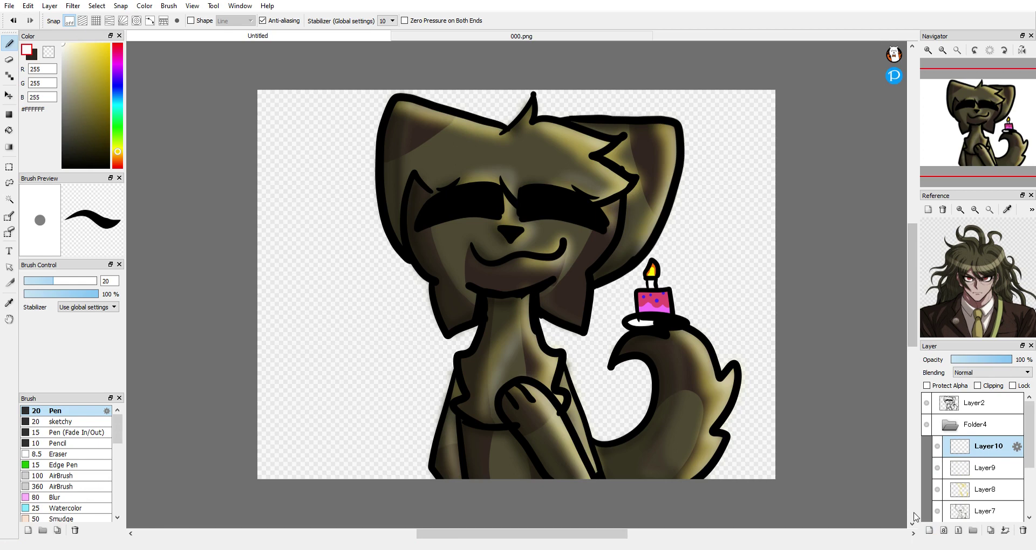
pyautogui.click(937, 467)
pyautogui.rightClick(669, 152)
pyautogui.click(985, 489)
pyautogui.moveTo(987, 359); pyautogui.dragTo(1034, 358)
# Sample the yellow #EFD76C from the right ear's highlight, show Layer9 again and reselect Layer10
pyautogui.rightClick(675, 149)
pyautogui.rightClick(674, 130)
pyautogui.click(926, 509)
pyautogui.moveTo(1028, 434)
pyautogui.mouseDown()
pyautogui.moveTo(1028, 469)
pyautogui.moveTo(1013, 426)
pyautogui.mouseUp()
pyautogui.rightClick(672, 150)
pyautogui.click(927, 510)
pyautogui.click(937, 462)
pyautogui.click(977, 446)
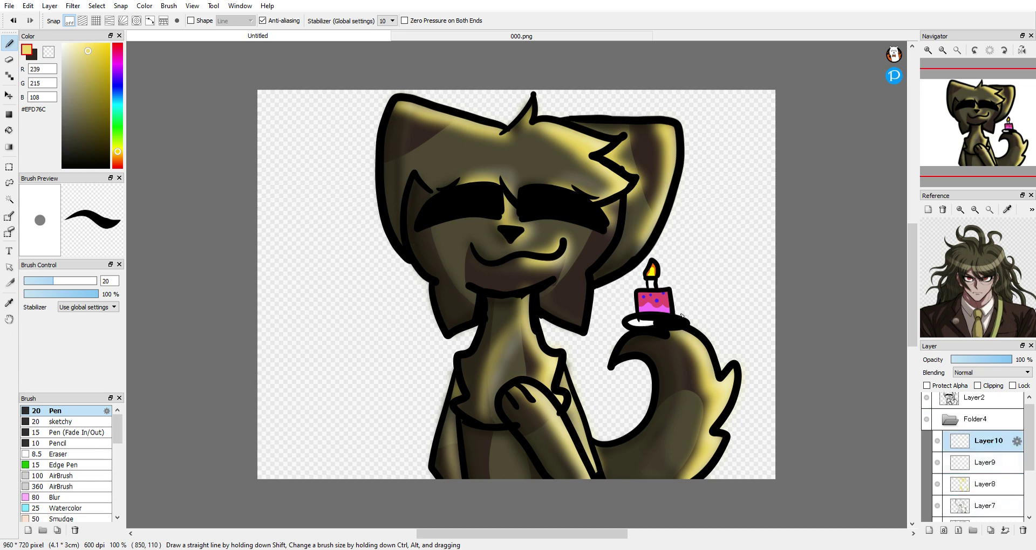
# Paint #CDB962 secondary highlights on the right ear, hair, left brow and around the mouth on Layer10
pyautogui.click(86, 67)
pyautogui.moveTo(651, 128)
pyautogui.mouseDown()
pyautogui.moveTo(654, 173)
pyautogui.moveTo(605, 265)
pyautogui.moveTo(629, 197)
pyautogui.moveTo(624, 244)
pyautogui.mouseUp()
pyautogui.moveTo(522, 120); pyautogui.dragTo(607, 194)
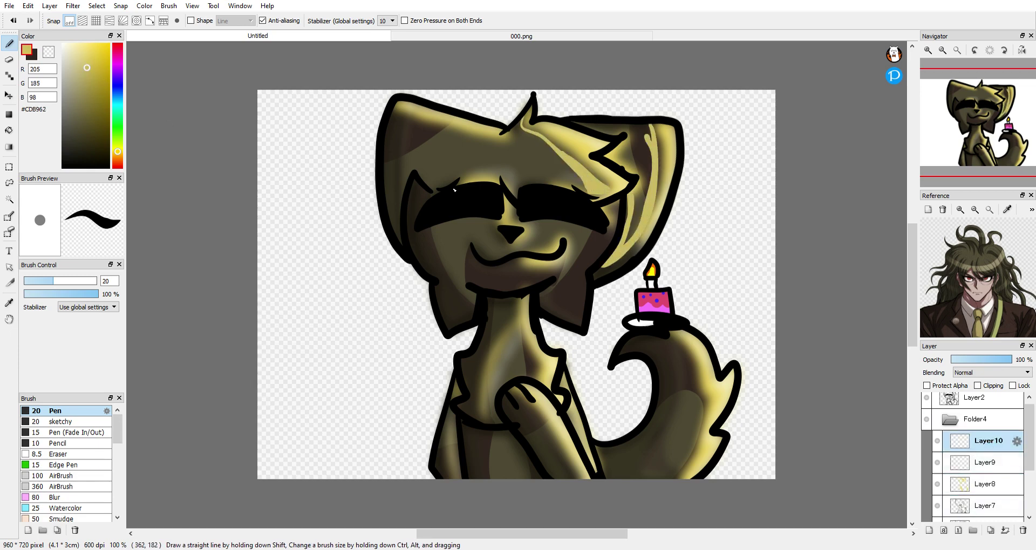
pyautogui.moveTo(543, 275)
pyautogui.mouseDown()
pyautogui.moveTo(521, 263)
pyautogui.moveTo(494, 268)
pyautogui.mouseUp()
pyautogui.moveTo(511, 252); pyautogui.dragTo(556, 238)
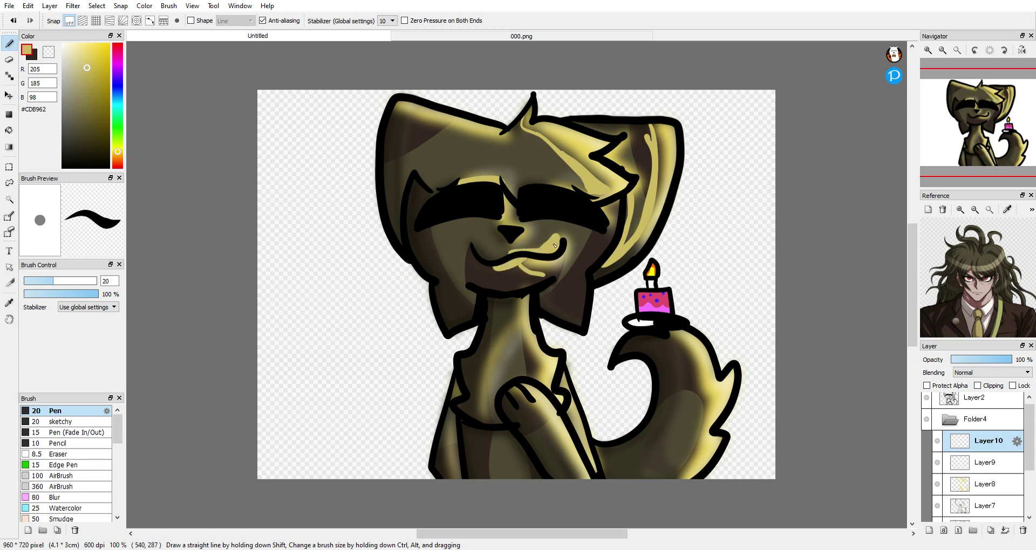
# Recolor Layer10's highlight strokes to #BAA750 with the fill tool while Layer5 to Layer9 are hidden
pyautogui.click(89, 77)
pyautogui.moveTo(936, 463); pyautogui.dragTo(934, 518)
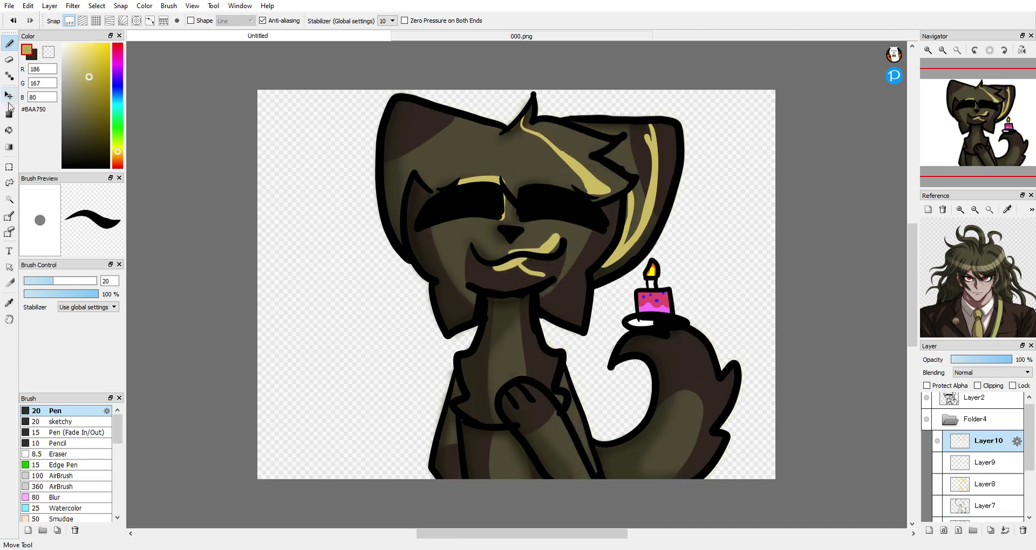
pyautogui.click(9, 130)
pyautogui.scroll(-2, 950, 475)
pyautogui.click(937, 491)
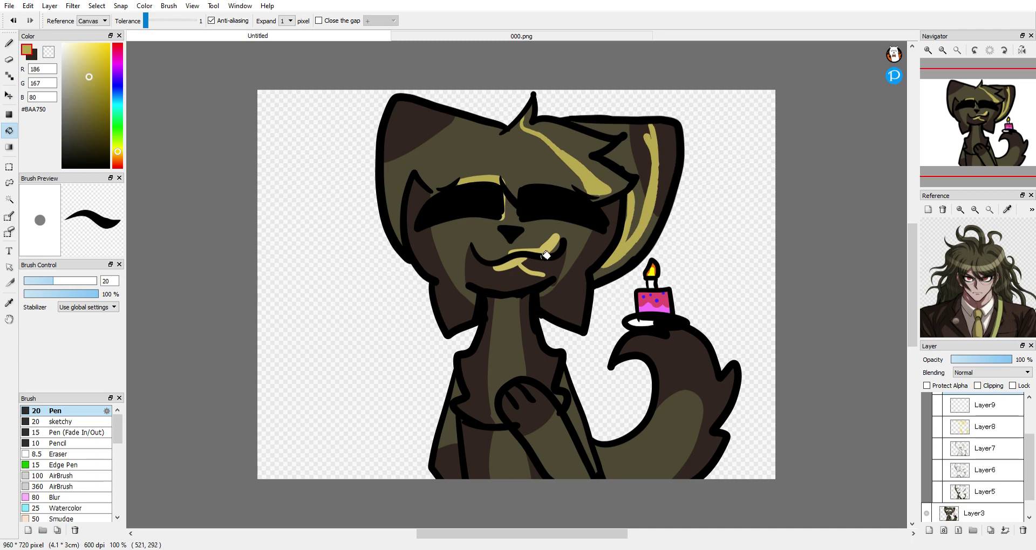
pyautogui.click(530, 249)
pyautogui.click(520, 264)
# Show the hidden shading layers and paint #BAA750 strokes along the neck, chest, arms and tail
pyautogui.click(9, 43)
pyautogui.moveTo(937, 492); pyautogui.dragTo(937, 405)
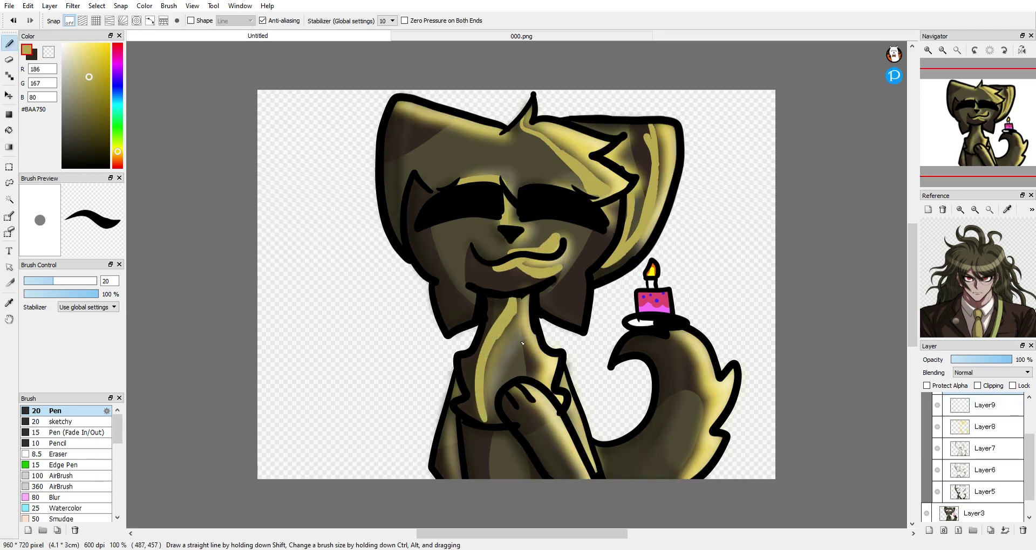
pyautogui.moveTo(556, 451); pyautogui.dragTo(531, 408)
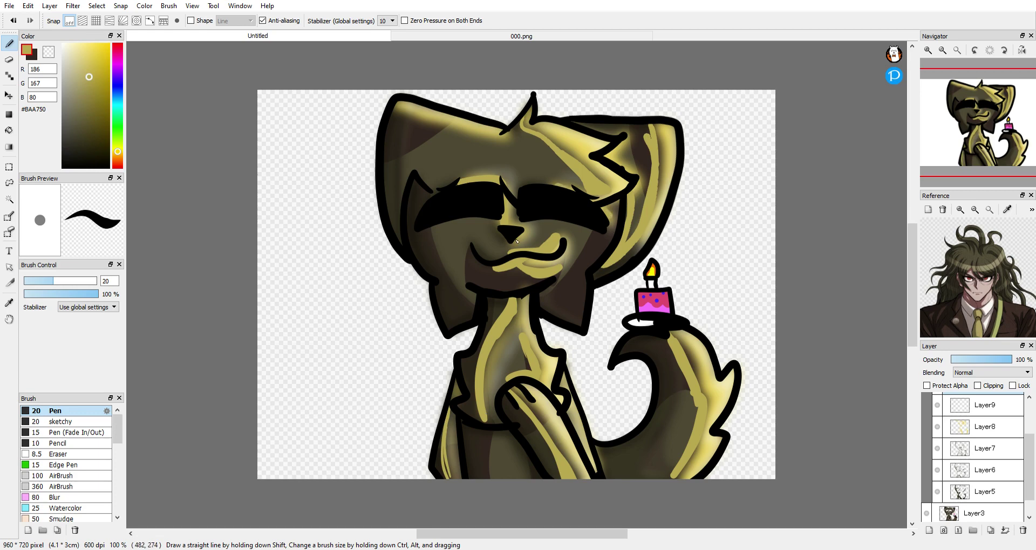
# Set Layer10 to Screen at 54% opacity and blur its highlights
pyautogui.click(975, 426)
pyautogui.click(986, 360)
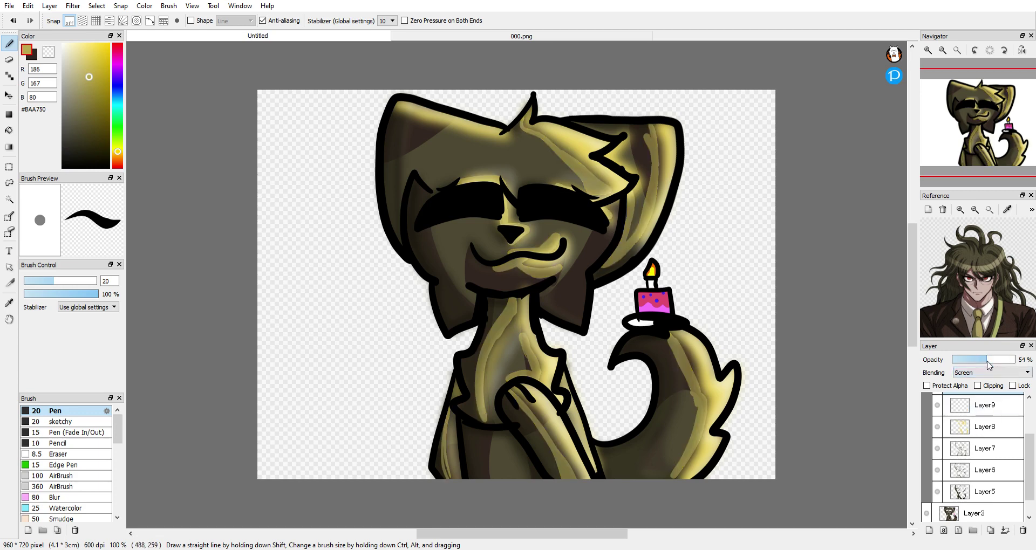
pyautogui.click(121, 113)
pyautogui.click(342, 325)
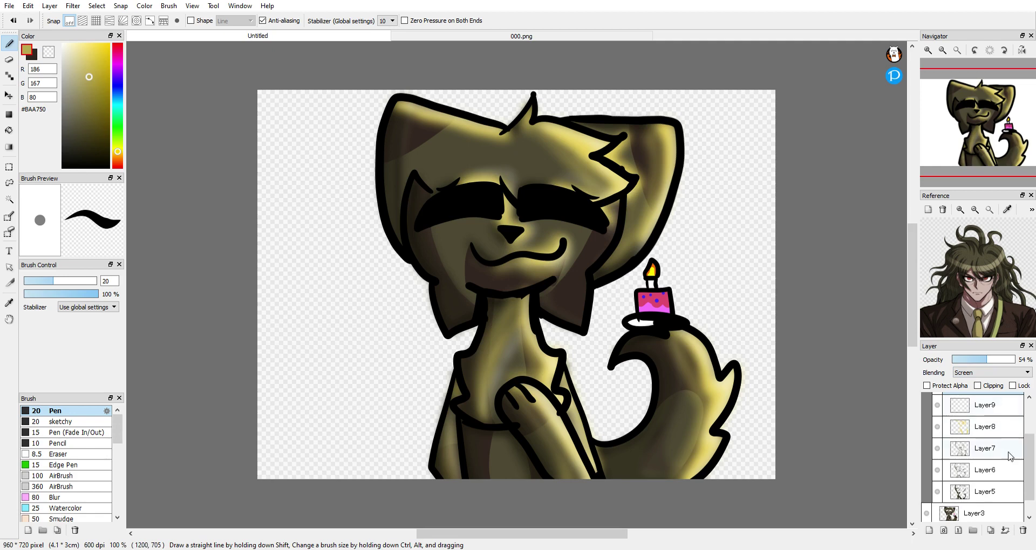
# Compare the drawing with Layer10 and the shading folder hidden and shown
pyautogui.scroll(2, 966, 425)
pyautogui.click(937, 414)
pyautogui.click(936, 411)
pyautogui.click(926, 394)
pyautogui.click(926, 394)
pyautogui.click(936, 411)
pyautogui.click(937, 415)
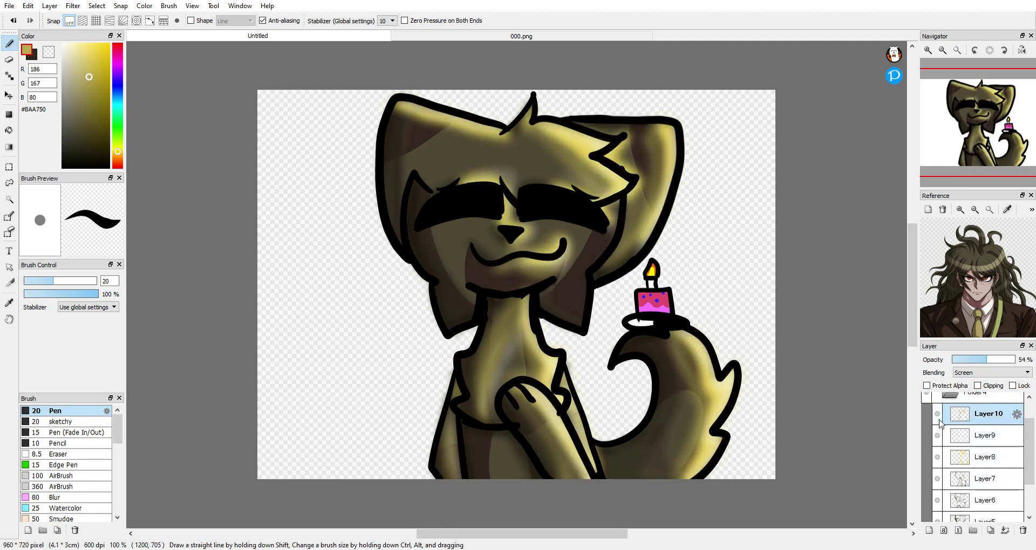
pyautogui.click(937, 415)
pyautogui.click(937, 415)
pyautogui.moveTo(978, 366); pyautogui.dragTo(975, 363)
# Add Layer11 above Layer10 and shade the cake, candle and plate with #A02BA5, set to Multiply at 58% opacity
pyautogui.moveTo(1028, 443); pyautogui.dragTo(1027, 470)
pyautogui.click(975, 506)
pyautogui.click(929, 530)
pyautogui.scroll(3, 1028, 473)
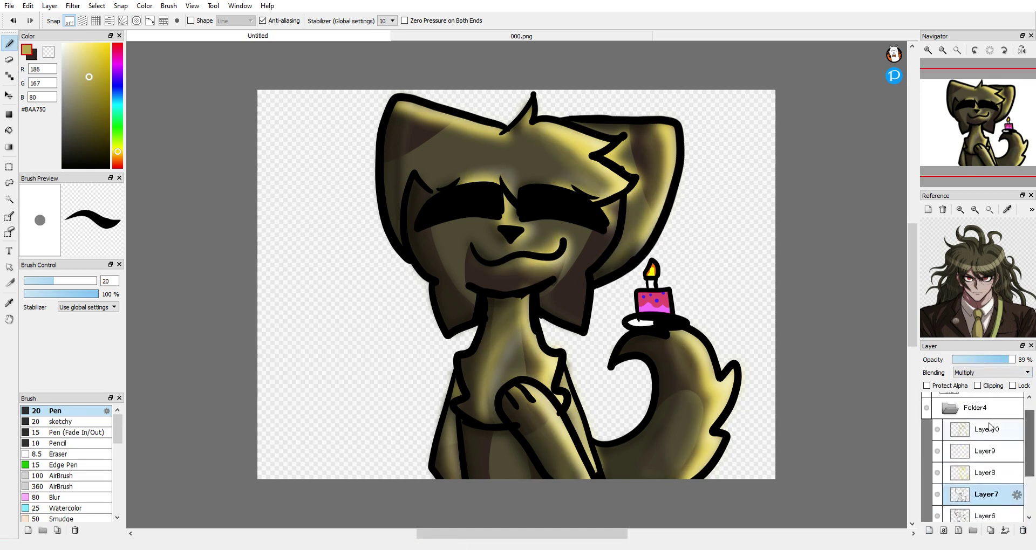
pyautogui.click(998, 430)
pyautogui.click(929, 531)
pyautogui.keyDown('alt'); pyautogui.click(641, 305); pyautogui.keyUp('alt')
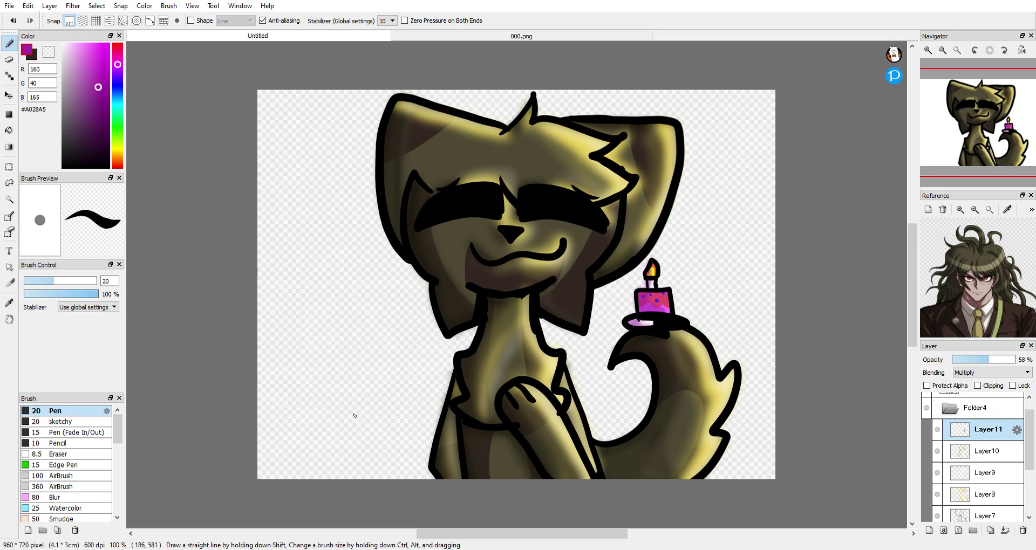
# Add Layer12 and paint #FFBBCA highlights on the cake and candle, set to Screen at 70% opacity
pyautogui.click(929, 530)
pyautogui.rightClick(663, 298)
pyautogui.click(74, 44)
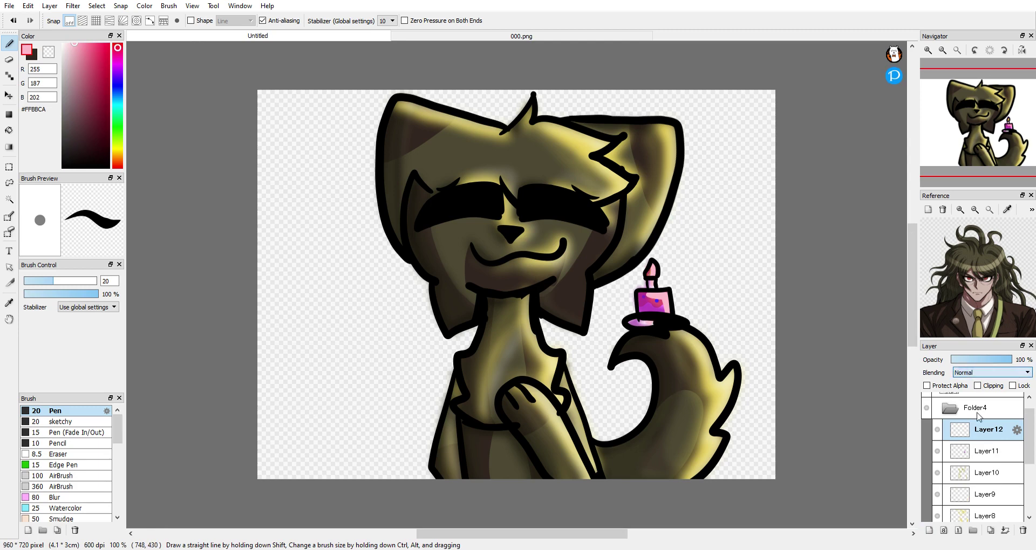
pyautogui.click(996, 360)
# Compare the drawing with Layer12, Layer11 and Folder4 hidden and shown
pyautogui.click(937, 429)
pyautogui.click(937, 452)
pyautogui.click(937, 451)
pyautogui.click(936, 429)
pyautogui.click(927, 407)
pyautogui.click(926, 408)
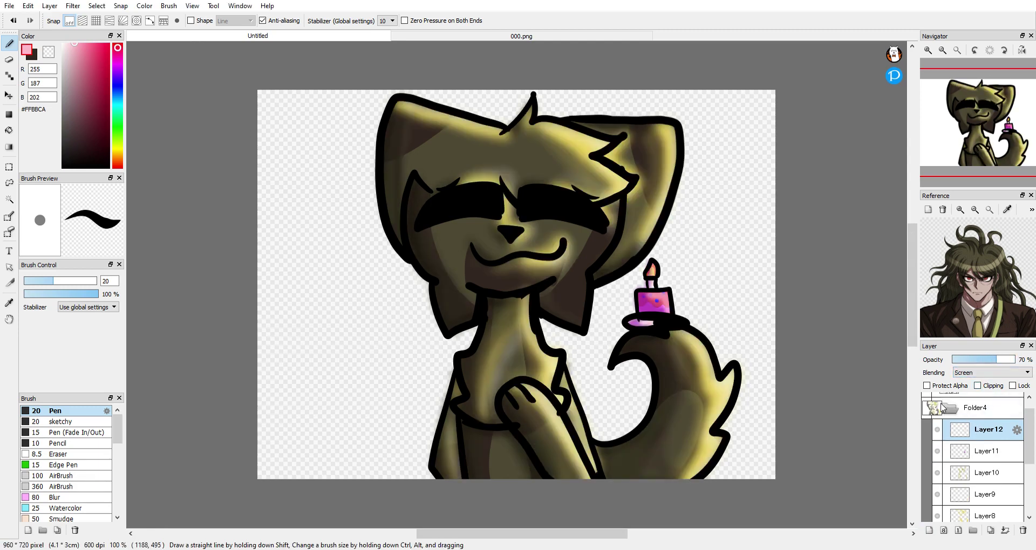
pyautogui.click(926, 410)
pyautogui.click(926, 410)
# Hide the cat artwork, add Layer13 above Layer1 and fill it with green #45B133
pyautogui.click(926, 410)
pyautogui.scroll(-3, 928, 453)
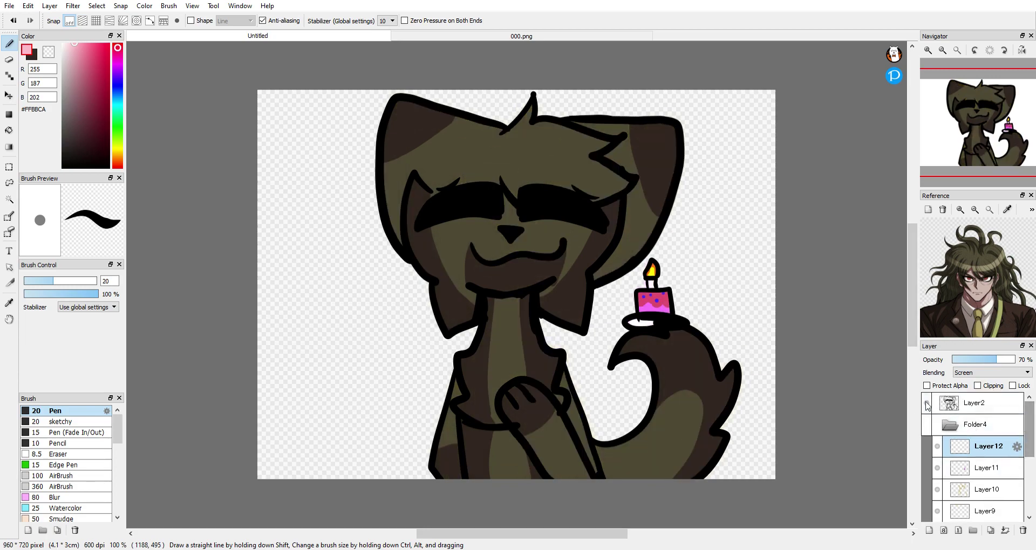
pyautogui.click(927, 489)
pyautogui.click(926, 490)
pyautogui.click(973, 511)
pyautogui.click(929, 531)
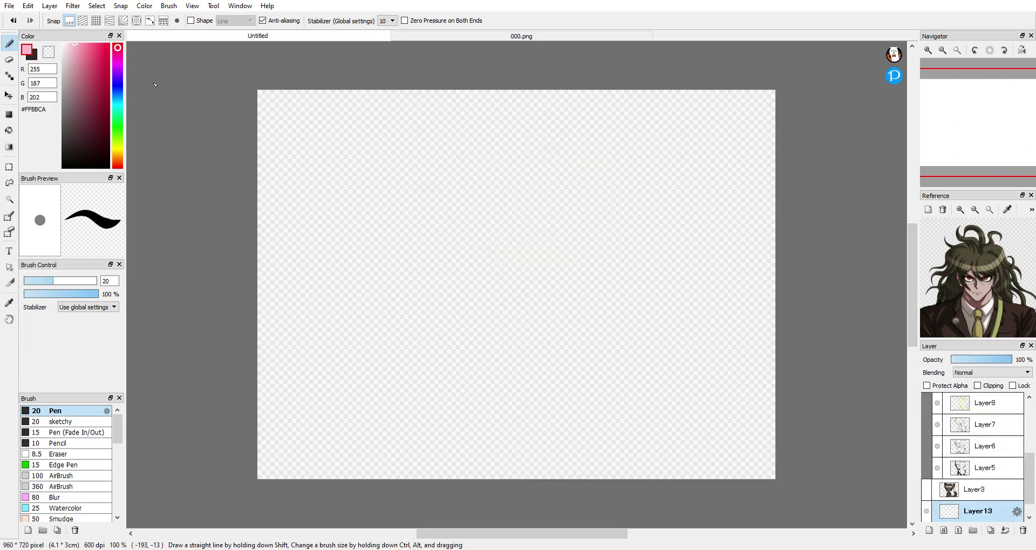
pyautogui.click(117, 130)
pyautogui.click(96, 81)
pyautogui.click(9, 130)
pyautogui.click(394, 200)
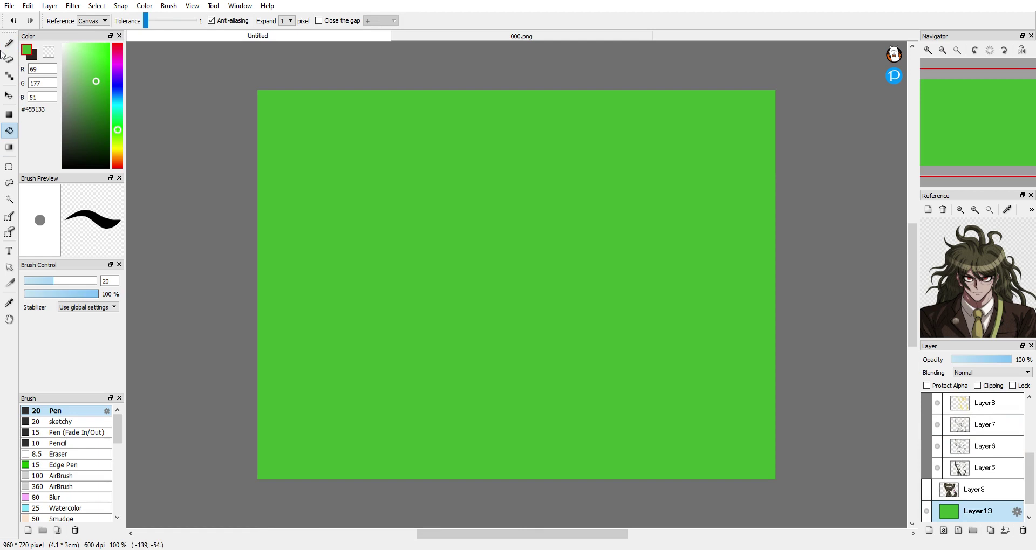
# Choose the 15 px Edge Pen with black as the foreground color and red as the background color
pyautogui.click(9, 43)
pyautogui.click(117, 44)
pyautogui.click(108, 55)
pyautogui.click(34, 55)
pyautogui.moveTo(70, 154); pyautogui.dragTo(19, 316)
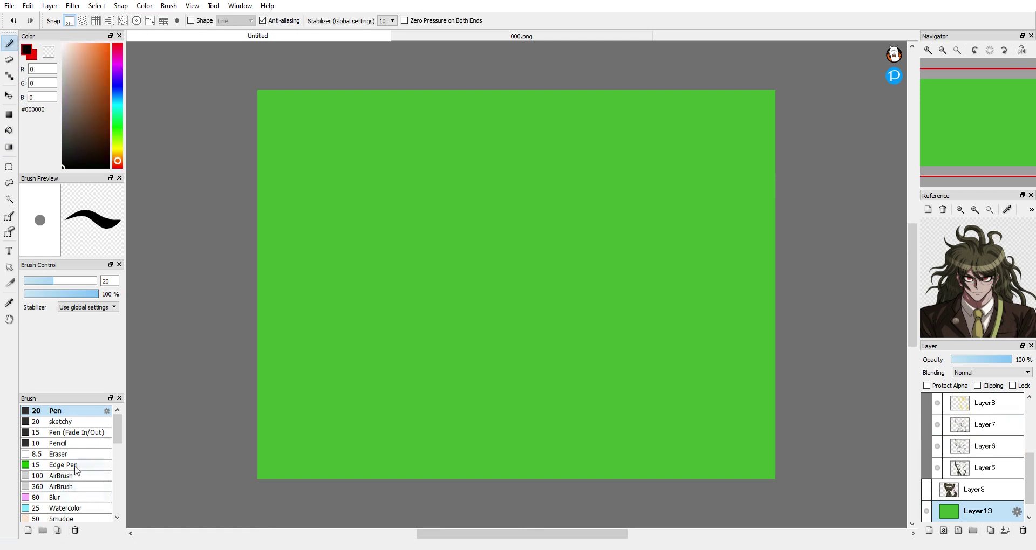
pyautogui.click(75, 467)
pyautogui.moveTo(345, 244); pyautogui.dragTo(348, 372)
pyautogui.hotkey('ctrl', 'z')
pyautogui.moveTo(320, 205); pyautogui.dragTo(328, 368)
pyautogui.moveTo(401, 207); pyautogui.dragTo(396, 386)
pyautogui.click(926, 490)
pyautogui.click(926, 489)
pyautogui.hotkey('ctrl', 'z')
pyautogui.hotkey('ctrl', 'z')
pyautogui.hotkey('ctrl', 'z')
pyautogui.hotkey('ctrl', 'y')
# Show Layer2's line art and draw a large red, black-edged 19 beside the cat's head on Layer13
pyautogui.scroll(3, 944, 458)
pyautogui.click(926, 403)
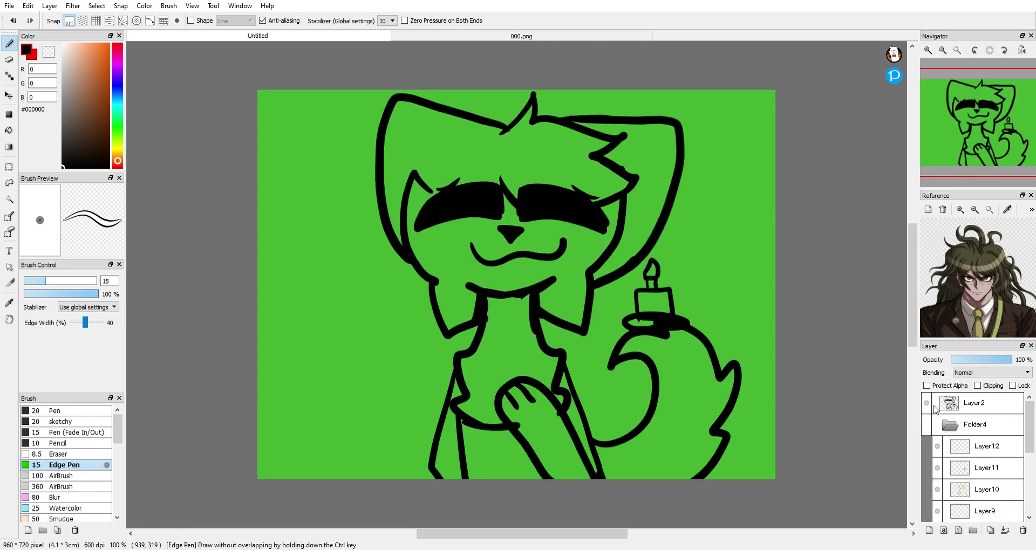
pyautogui.scroll(-5, 971, 459)
pyautogui.moveTo(276, 239); pyautogui.dragTo(288, 419)
pyautogui.moveTo(372, 245); pyautogui.dragTo(375, 423)
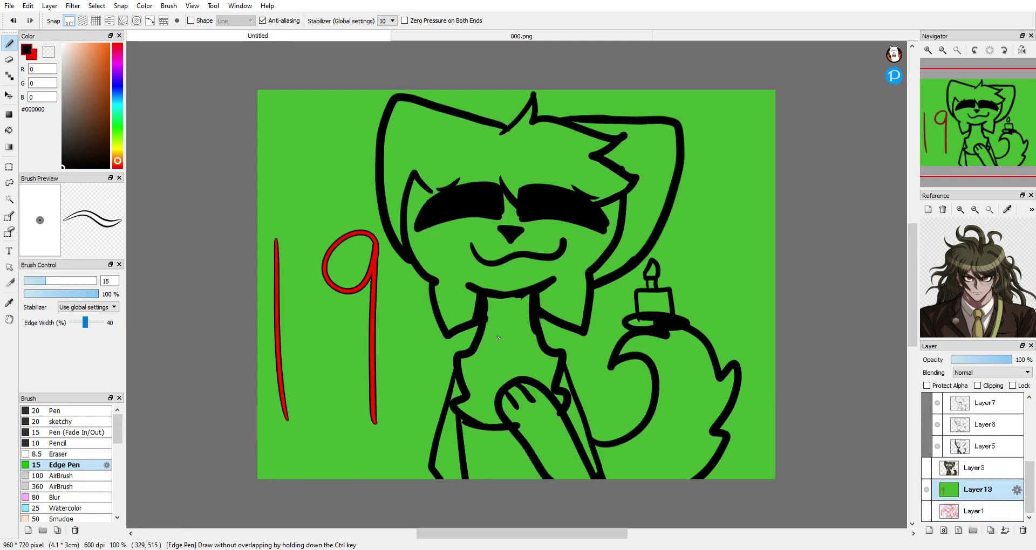
# Draw a large red 20 above the tail and try slanted lines linking it to the 19
pyautogui.moveTo(732, 207)
pyautogui.mouseDown()
pyautogui.moveTo(783, 218)
pyautogui.moveTo(723, 297)
pyautogui.mouseUp()
pyautogui.moveTo(768, 186); pyautogui.dragTo(735, 253)
pyautogui.moveTo(482, 324); pyautogui.dragTo(396, 356)
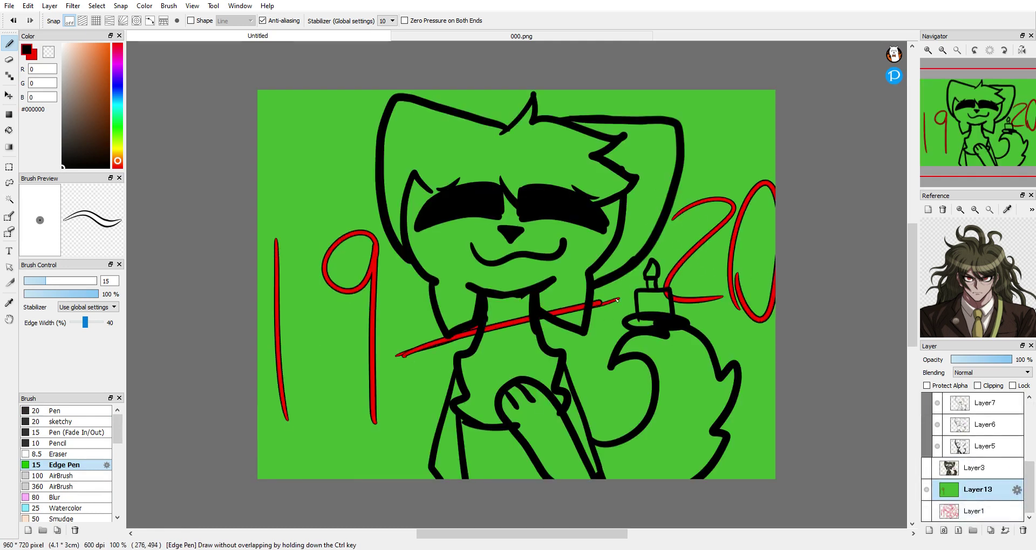
pyautogui.click(926, 467)
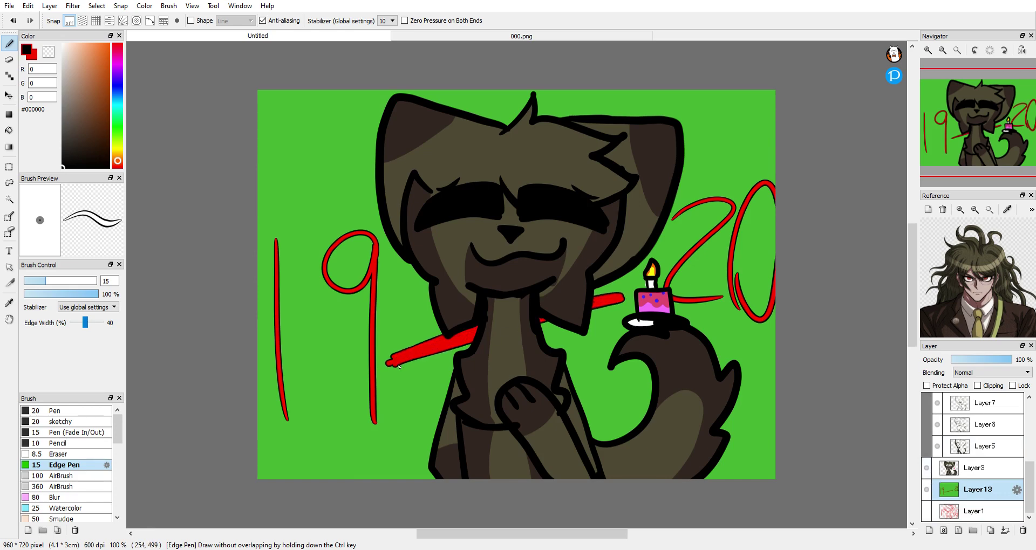
pyautogui.click(926, 468)
pyautogui.hotkey('ctrl', 'z')
pyautogui.hotkey('ctrl', 'y')
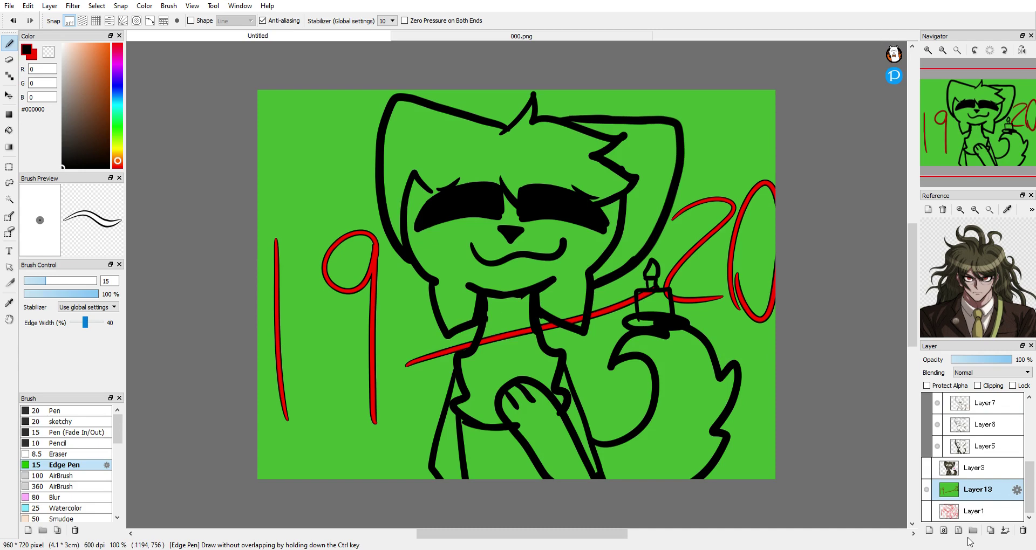
pyautogui.hotkey('ctrl', 'z')
# Show Layer3's flat colors again over the numbered green background
pyautogui.click(927, 468)
pyautogui.click(928, 418)
pyautogui.moveTo(1028, 475)
pyautogui.mouseDown()
pyautogui.moveTo(1028, 416)
pyautogui.moveTo(1017, 486)
pyautogui.mouseUp()
pyautogui.click(927, 416)
# Try the 10 px Symmetry brush in purple #9B00FF on the green background
pyautogui.click(78, 508)
pyautogui.moveTo(115, 436); pyautogui.dragTo(115, 503)
pyautogui.click(86, 452)
pyautogui.click(79, 462)
pyautogui.click(118, 72)
pyautogui.click(109, 43)
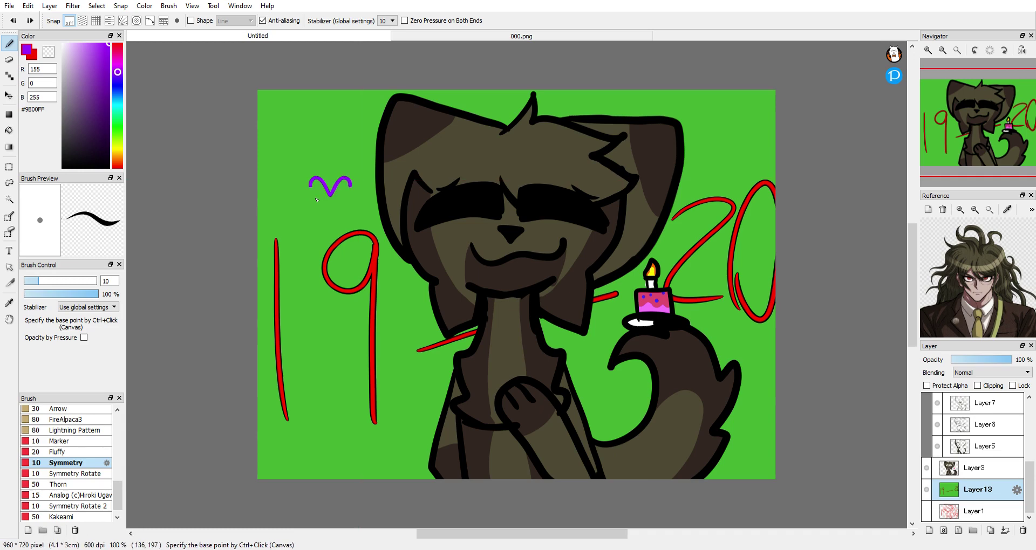
pyautogui.moveTo(398, 347); pyautogui.dragTo(403, 370)
pyautogui.hotkey('ctrl', 'z')
pyautogui.hotkey('ctrl', 'z')
# Try purple pinwheel motifs around the 19 and beside the cake with the 10 px Symmetry Rotate brush
pyautogui.click(97, 475)
pyautogui.moveTo(326, 165)
pyautogui.mouseDown()
pyautogui.moveTo(302, 141)
pyautogui.moveTo(324, 160)
pyautogui.mouseUp()
pyautogui.moveTo(415, 412)
pyautogui.mouseDown()
pyautogui.moveTo(389, 402)
pyautogui.moveTo(417, 389)
pyautogui.moveTo(427, 400)
pyautogui.mouseUp()
pyautogui.hotkey('ctrl', 'z')
pyautogui.rightClick(656, 300)
pyautogui.moveTo(300, 362); pyautogui.dragTo(332, 354)
pyautogui.hotkey('ctrl', 'z')
pyautogui.moveTo(296, 401)
pyautogui.mouseDown()
pyautogui.moveTo(330, 396)
pyautogui.moveTo(312, 403)
pyautogui.mouseUp()
pyautogui.hotkey('ctrl', 'z')
pyautogui.hotkey('ctrl', 'z')
pyautogui.hotkey('ctrl', 'z')
pyautogui.hotkey('ctrl', 'z')
pyautogui.hotkey('ctrl', 'z')
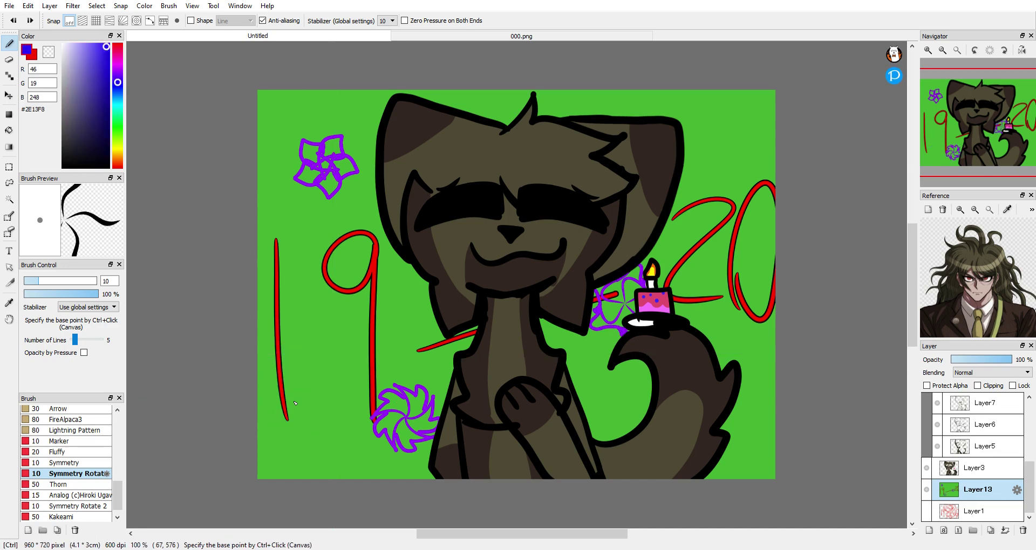
pyautogui.hotkey('ctrl', 'y')
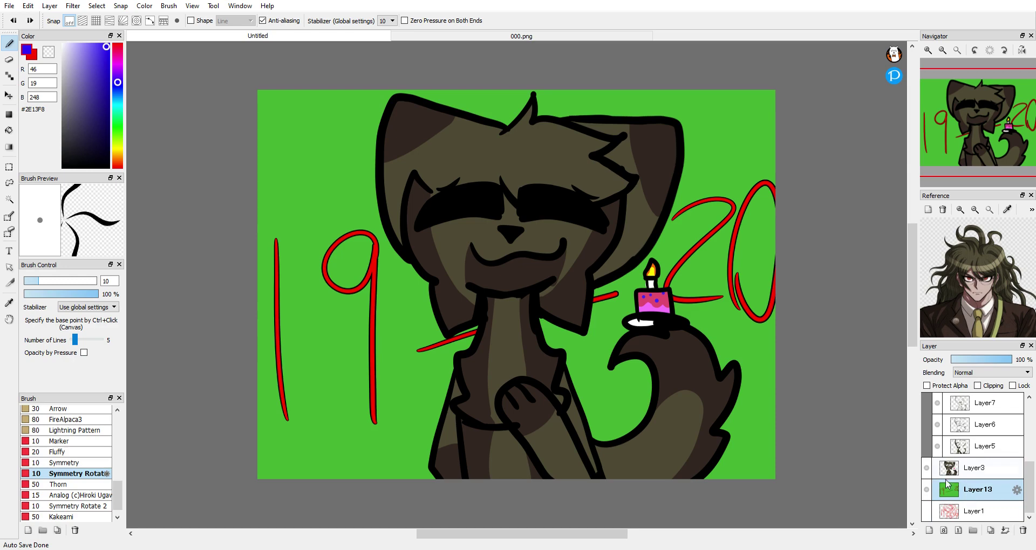
# Delete the numbered green Layer13 and add a blank layer directly above Layer1
pyautogui.click(1023, 530)
pyautogui.click(981, 510)
pyautogui.click(928, 530)
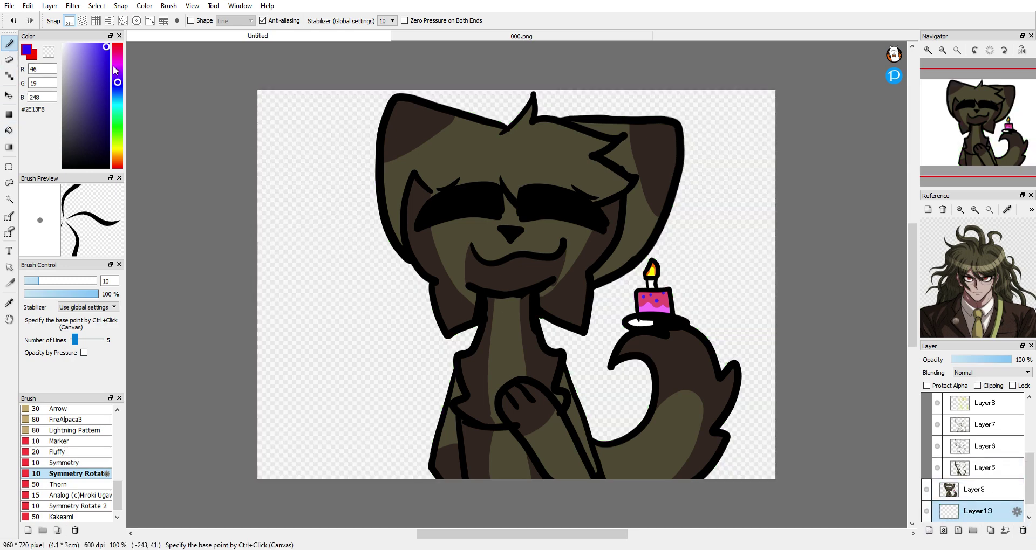
# Fill the new background layer with bright green using the Bucket tool
pyautogui.click(117, 131)
pyautogui.click(105, 74)
pyautogui.click(9, 130)
pyautogui.scroll(-1, 1029, 462)
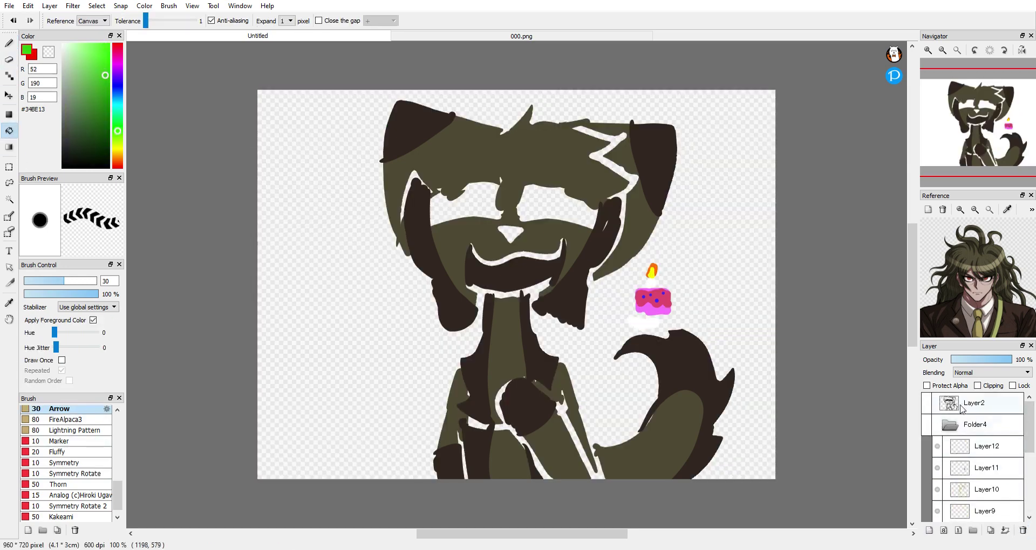
pyautogui.click(350, 213)
# Add a separate layer above the green fill and choose the 15 px Edge Pen with black as the foreground color
pyautogui.click(929, 530)
pyautogui.click(62, 167)
pyautogui.click(9, 43)
pyautogui.moveTo(118, 494); pyautogui.dragTo(118, 423)
pyautogui.click(81, 465)
pyautogui.click(926, 486)
# Draw a red, black-edged 19 and 20 on either side of the cat, linked by a slanted line
pyautogui.moveTo(276, 261); pyautogui.dragTo(274, 424)
pyautogui.moveTo(369, 274); pyautogui.dragTo(373, 448)
pyautogui.moveTo(401, 364); pyautogui.dragTo(608, 295)
pyautogui.moveTo(659, 231); pyautogui.dragTo(731, 310)
pyautogui.moveTo(751, 190); pyautogui.dragTo(749, 311)
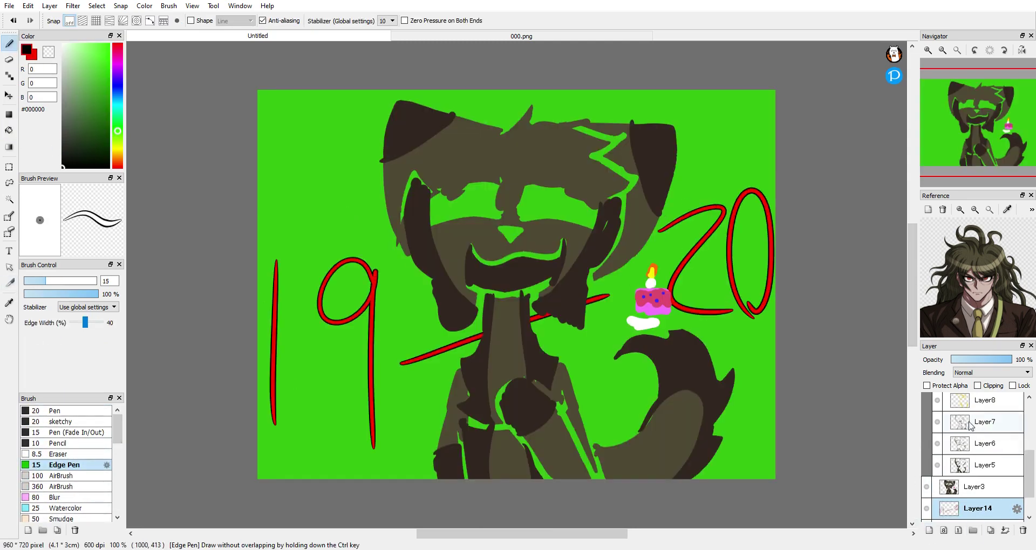
# Show Layer2's line art and Folder4's shading to check the numbers against the finished cat
pyautogui.scroll(5, 971, 458)
pyautogui.click(926, 403)
pyautogui.click(927, 408)
pyautogui.click(926, 425)
pyautogui.click(926, 404)
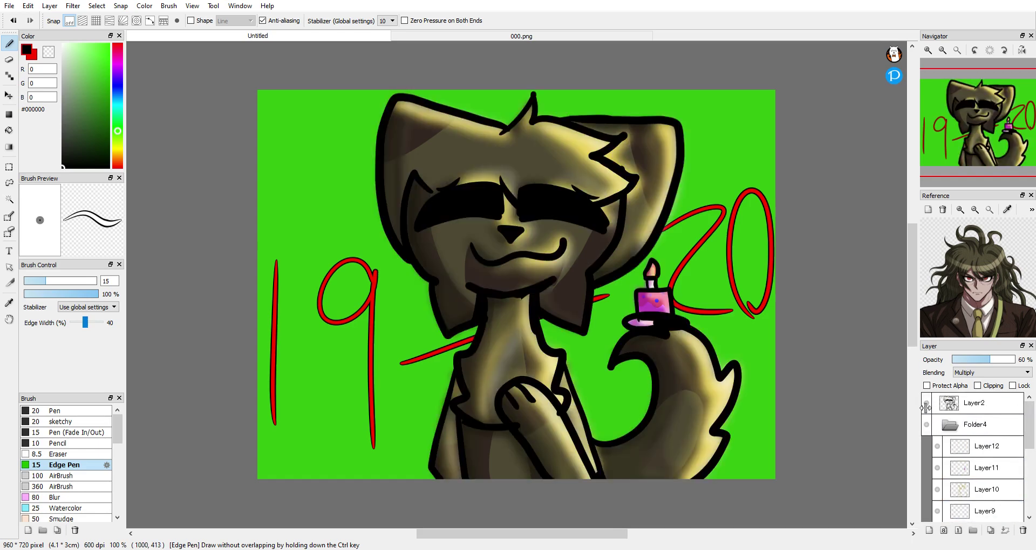
# Hide Layer2, Folder4 and Layer3, and make the green Layer13 active
pyautogui.click(926, 427)
pyautogui.click(926, 404)
pyautogui.moveTo(1028, 434); pyautogui.dragTo(1028, 499)
pyautogui.click(926, 446)
pyautogui.click(971, 489)
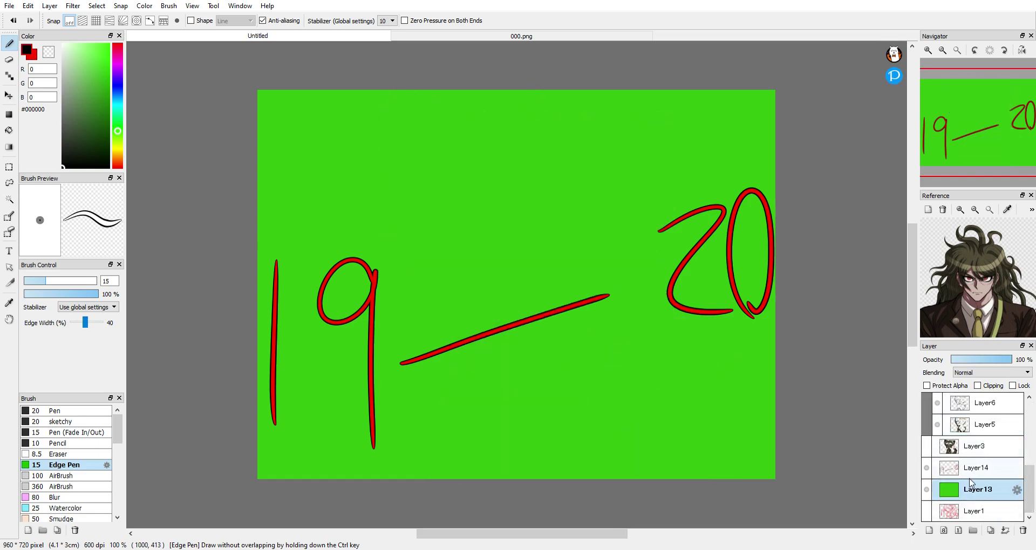
# Draw purple pinwheel flowers above and below the 19 and above the 20 with the 10 px Symmetry Rotate brush
pyautogui.click(117, 68)
pyautogui.click(106, 46)
pyautogui.moveTo(117, 432); pyautogui.dragTo(118, 485)
pyautogui.click(92, 517)
pyautogui.moveTo(351, 165)
pyautogui.mouseDown()
pyautogui.moveTo(341, 124)
pyautogui.moveTo(380, 140)
pyautogui.mouseUp()
pyautogui.hotkey('ctrl', 'z')
pyautogui.moveTo(372, 197); pyautogui.dragTo(359, 154)
pyautogui.moveTo(324, 456); pyautogui.dragTo(339, 438)
pyautogui.moveTo(657, 144)
pyautogui.mouseDown()
pyautogui.moveTo(645, 110)
pyautogui.moveTo(675, 112)
pyautogui.mouseUp()
# Draw blue #0015FF pinwheel motifs below the 20 and at the upper end of the slanted line
pyautogui.click(117, 86)
pyautogui.moveTo(682, 399); pyautogui.dragTo(667, 374)
pyautogui.moveTo(603, 270)
pyautogui.mouseDown()
pyautogui.moveTo(598, 244)
pyautogui.moveTo(577, 249)
pyautogui.mouseUp()
pyautogui.hotkey('ctrl', 'z')
pyautogui.moveTo(607, 286); pyautogui.dragTo(632, 272)
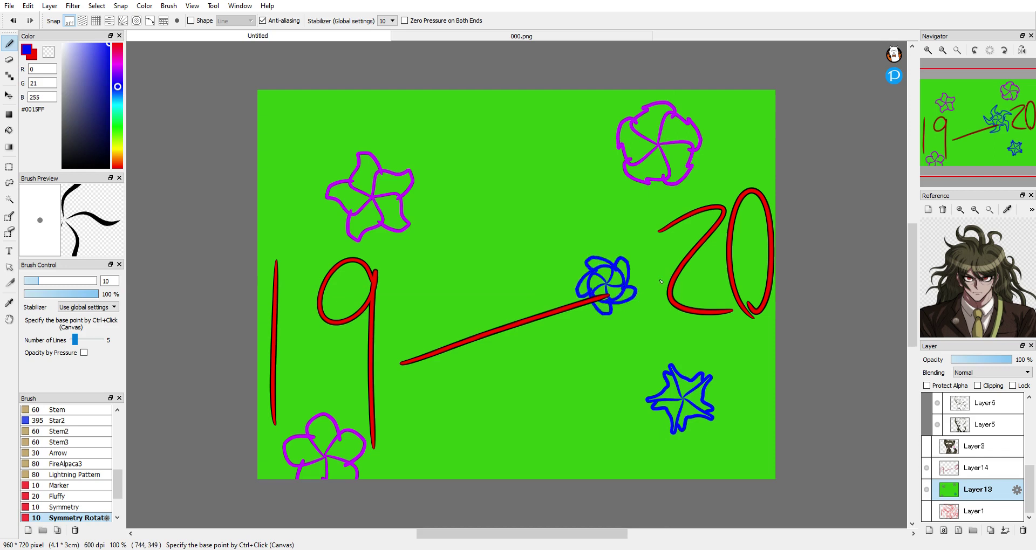
pyautogui.hotkey('ctrl', 'z')
pyautogui.hotkey('ctrl', 'z')
pyautogui.moveTo(575, 272)
pyautogui.mouseDown()
pyautogui.moveTo(612, 263)
pyautogui.moveTo(583, 288)
pyautogui.mouseUp()
pyautogui.hotkey('ctrl', 'z')
pyautogui.hotkey('ctrl', 'z')
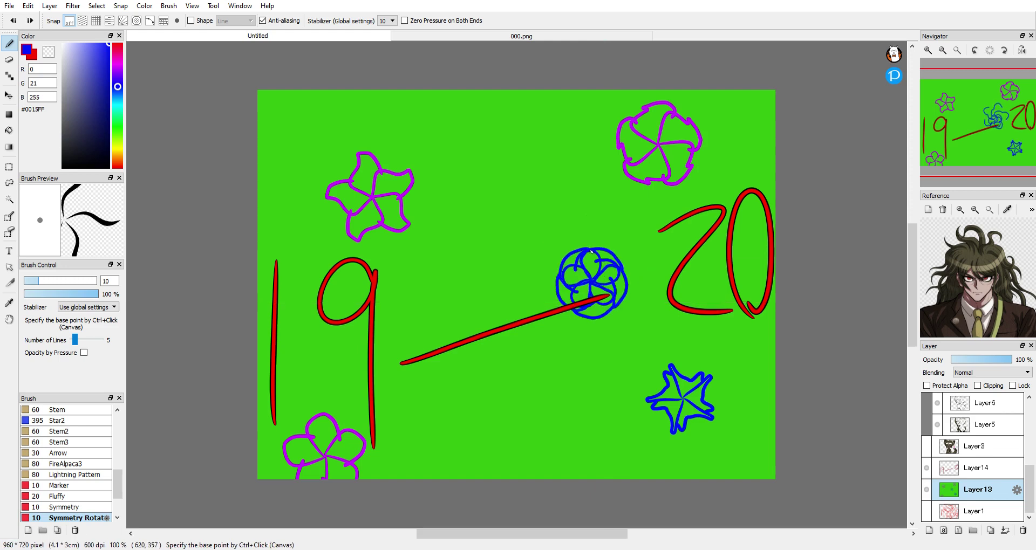
# Draw cyan #00FBFF pinwheels between the digits of the 19 and above it
pyautogui.press('x')
pyautogui.moveTo(422, 142); pyautogui.dragTo(462, 108)
pyautogui.hotkey('ctrl', 'z')
pyautogui.moveTo(118, 110); pyautogui.dragTo(118, 105)
pyautogui.moveTo(312, 376)
pyautogui.mouseDown()
pyautogui.moveTo(340, 352)
pyautogui.moveTo(324, 385)
pyautogui.mouseUp()
pyautogui.moveTo(358, 142); pyautogui.dragTo(372, 144)
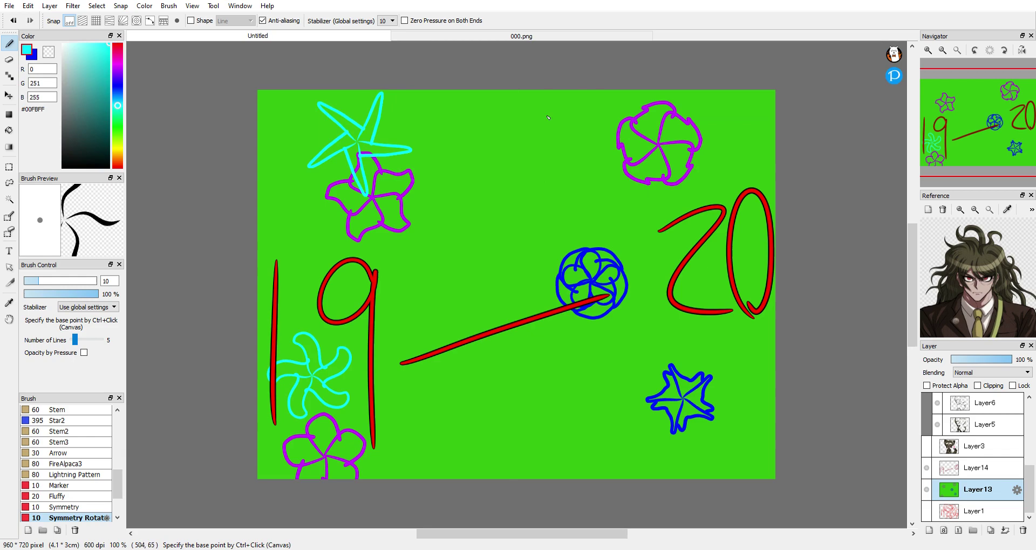
# Add a cyan pinwheel near the canvas's upper edge and dark green #27954B ones around the numbers and lower area
pyautogui.moveTo(553, 108); pyautogui.dragTo(570, 128)
pyautogui.rightClick(598, 289)
pyautogui.moveTo(601, 422); pyautogui.dragTo(585, 410)
pyautogui.moveTo(723, 291); pyautogui.dragTo(708, 343)
# Show Layer3, Layer2 and Folder4 to check the pinwheel pattern behind the cat
pyautogui.scroll(1, 1028, 483)
pyautogui.click(926, 480)
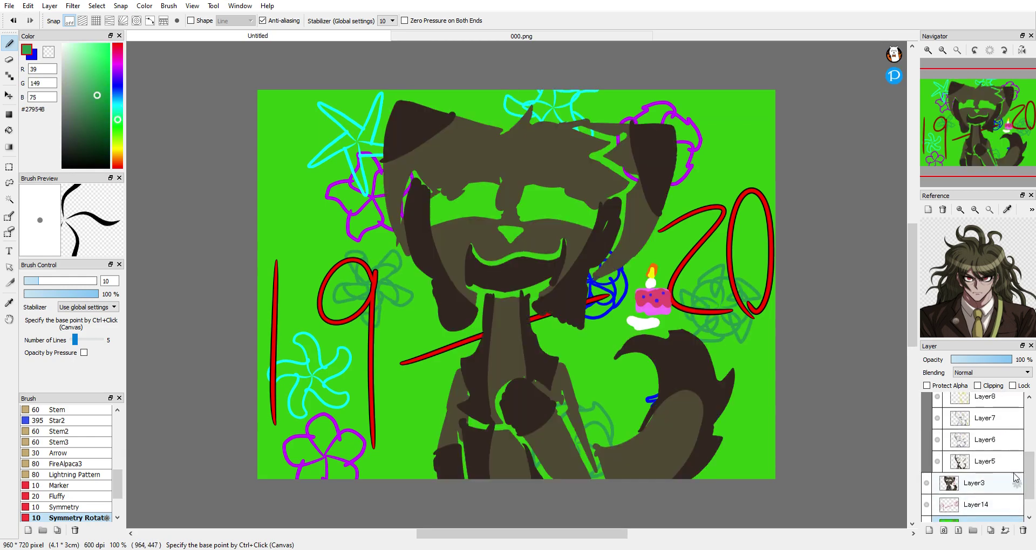
pyautogui.scroll(4, 933, 459)
pyautogui.click(926, 402)
pyautogui.click(926, 424)
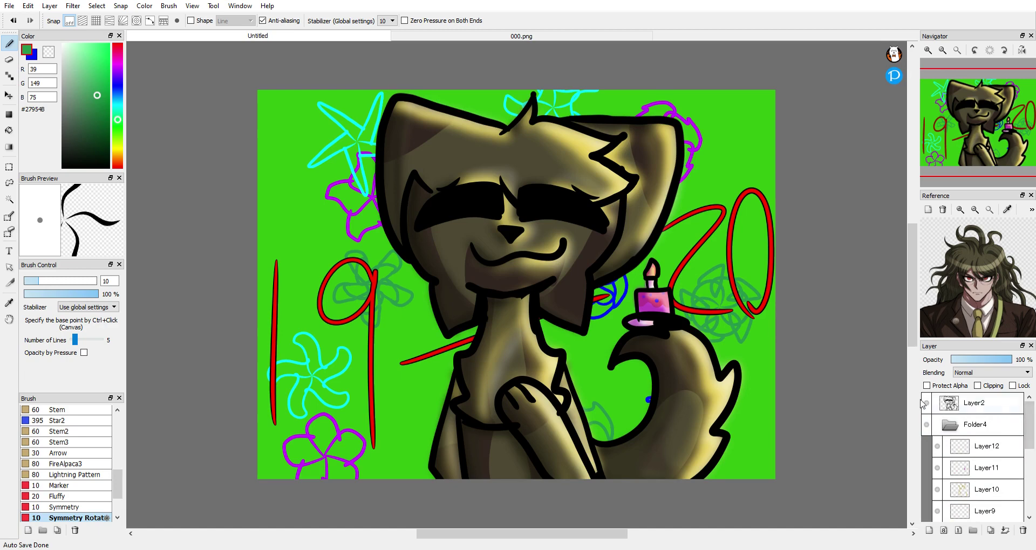
# Hide Layer2's line art and Folder4's shading again
pyautogui.click(926, 403)
pyautogui.click(926, 425)
pyautogui.scroll(-5, 949, 458)
pyautogui.click(926, 447)
pyautogui.click(927, 468)
# Undo all the pinwheel motifs drawn on Layer13
pyautogui.hotkey('ctrl', 'z')
pyautogui.hotkey('ctrl', 'z')
pyautogui.hotkey('ctrl', 'z')
pyautogui.hotkey('ctrl', 'z')
pyautogui.hotkey('ctrl', 'z')
pyautogui.hotkey('ctrl', 'z')
pyautogui.hotkey('ctrl', 'z')
pyautogui.hotkey('ctrl', 'z')
pyautogui.hotkey('ctrl', 'z')
pyautogui.hotkey('ctrl', 'z')
pyautogui.hotkey('ctrl', 'z')
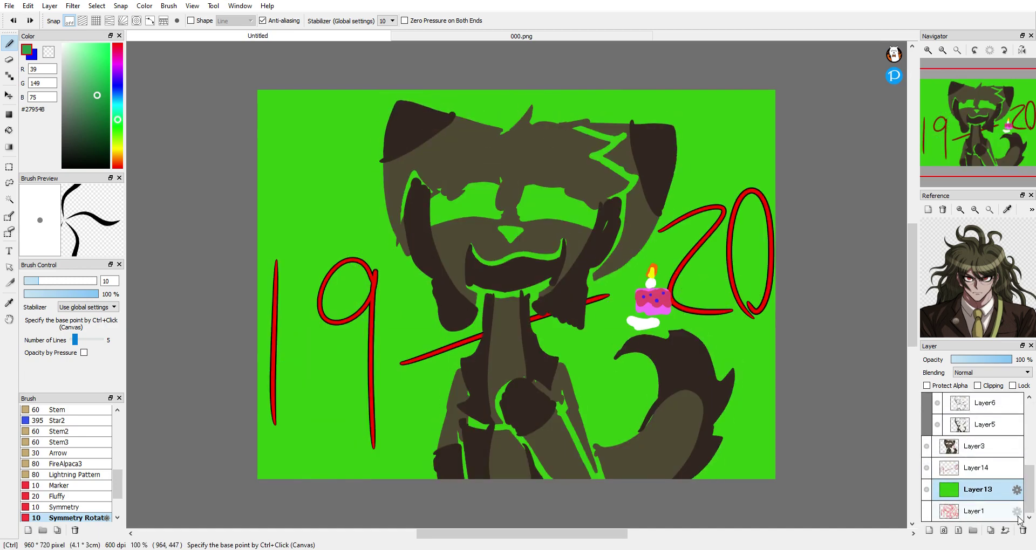
# Hide Layer3 and paint a blue #0015FF border around the canvas on Layer13 with the 30 px Arrow brush
pyautogui.scroll(1, 998, 486)
pyautogui.click(926, 474)
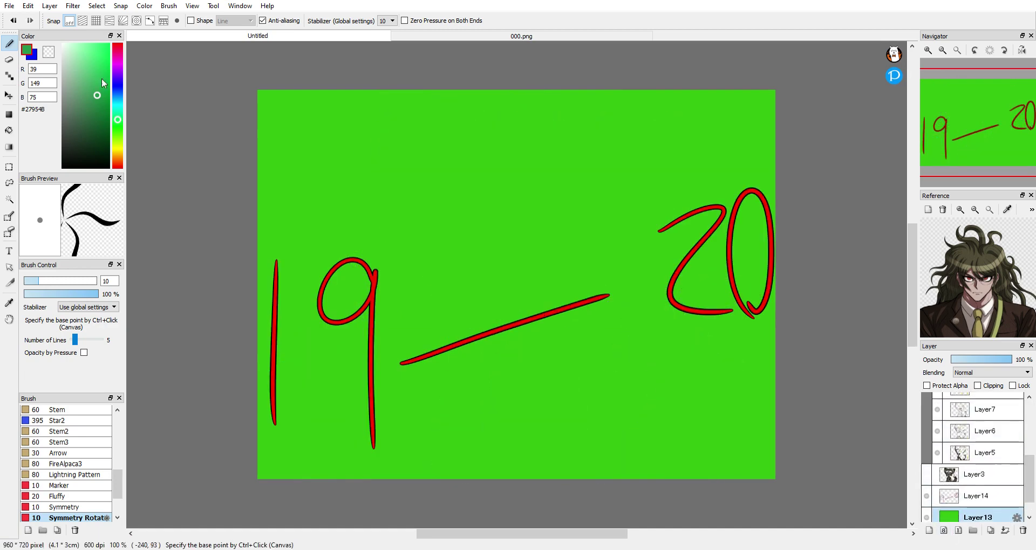
pyautogui.press('x')
pyautogui.moveTo(117, 484); pyautogui.dragTo(117, 482)
pyautogui.click(87, 460)
pyautogui.moveTo(294, 475)
pyautogui.mouseDown()
pyautogui.moveTo(332, 96)
pyautogui.moveTo(499, 410)
pyautogui.moveTo(706, 421)
pyautogui.moveTo(766, 469)
pyautogui.mouseUp()
pyautogui.moveTo(264, 96)
pyautogui.mouseDown()
pyautogui.moveTo(264, 439)
pyautogui.moveTo(763, 432)
pyautogui.moveTo(739, 94)
pyautogui.moveTo(635, 92)
pyautogui.moveTo(270, 105)
pyautogui.moveTo(272, 448)
pyautogui.moveTo(712, 453)
pyautogui.moveTo(757, 113)
pyautogui.moveTo(769, 157)
pyautogui.moveTo(740, 391)
pyautogui.mouseUp()
pyautogui.moveTo(261, 364); pyautogui.dragTo(266, 469)
# Show Layer3's flat colors briefly to check the blue border behind the cat
pyautogui.click(926, 474)
pyautogui.moveTo(1028, 469)
pyautogui.mouseDown()
pyautogui.moveTo(1028, 415)
pyautogui.moveTo(1028, 473)
pyautogui.mouseUp()
pyautogui.click(926, 424)
pyautogui.click(926, 424)
pyautogui.click(927, 474)
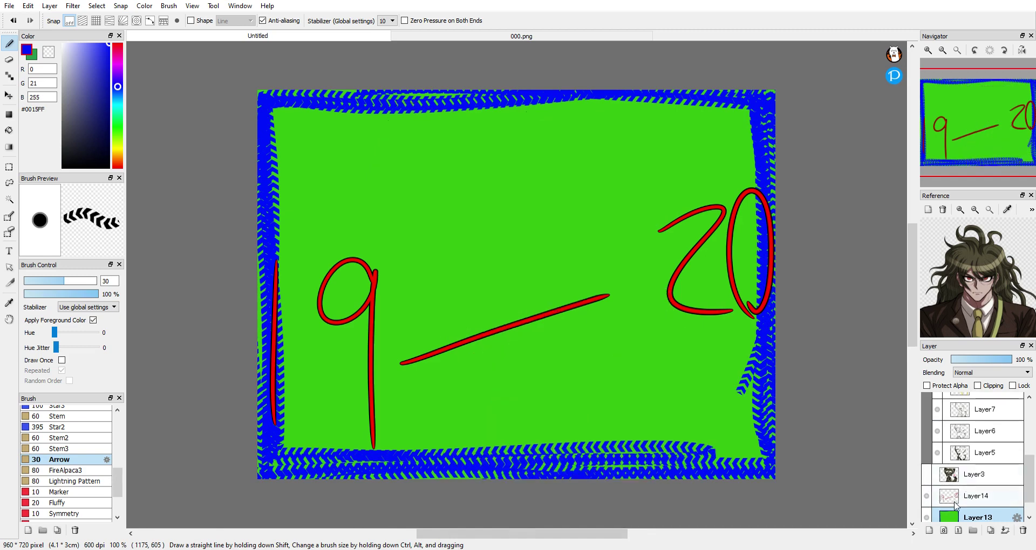
# Set both colors to yellow #FFEC00 and scatter flowers across the background with the 150 px Flower brush
pyautogui.click(117, 149)
pyautogui.press('x')
pyautogui.click(34, 56)
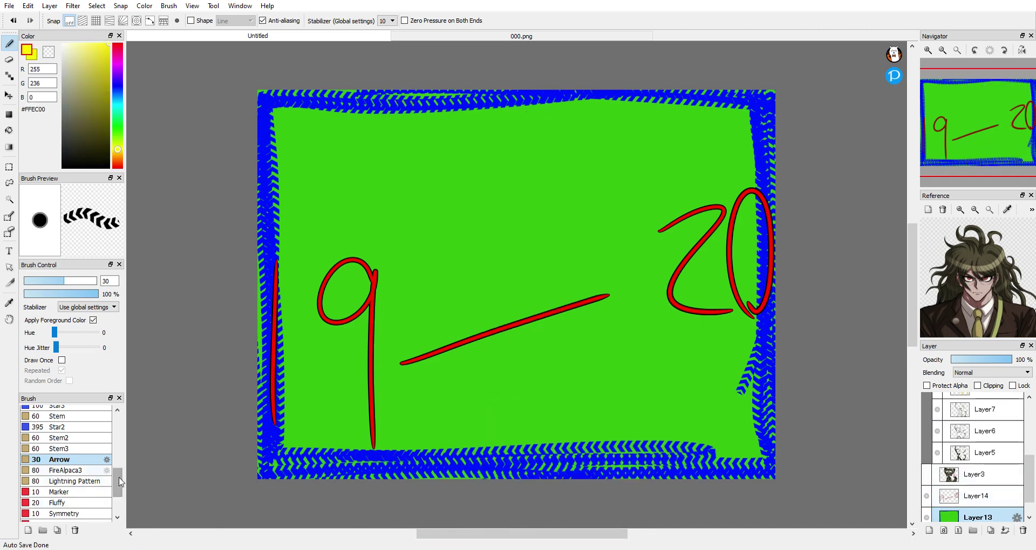
pyautogui.moveTo(115, 474); pyautogui.dragTo(116, 450)
pyautogui.click(81, 456)
pyautogui.moveTo(377, 124)
pyautogui.mouseDown()
pyautogui.moveTo(475, 157)
pyautogui.moveTo(336, 400)
pyautogui.moveTo(302, 227)
pyautogui.moveTo(432, 410)
pyautogui.moveTo(496, 253)
pyautogui.moveTo(622, 247)
pyautogui.moveTo(561, 427)
pyautogui.moveTo(431, 162)
pyautogui.moveTo(350, 416)
pyautogui.moveTo(583, 183)
pyautogui.mouseUp()
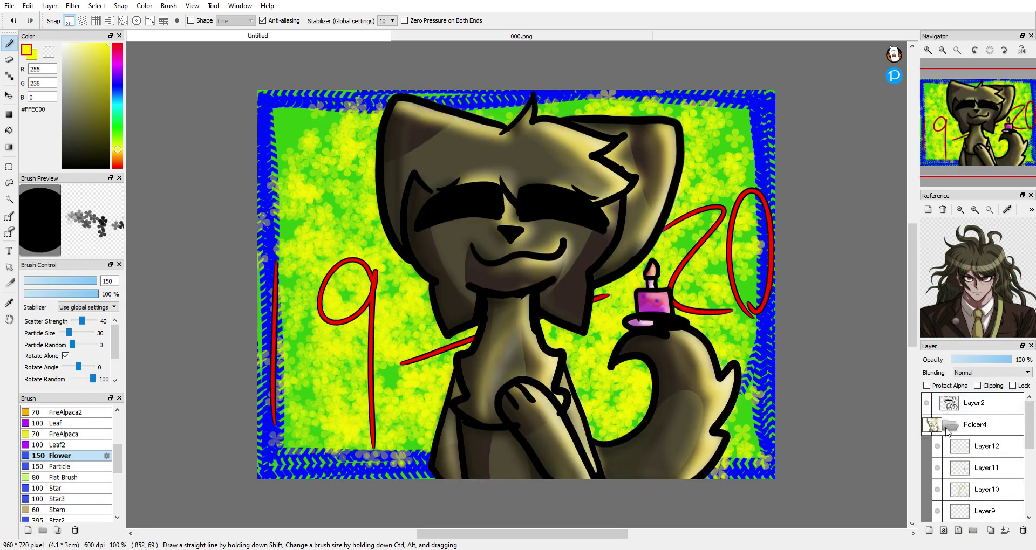
# Choose the 100 px Leaf2 brush with bright green #32FF00 as foreground and dark green as background color
pyautogui.click(65, 443)
pyautogui.click(117, 129)
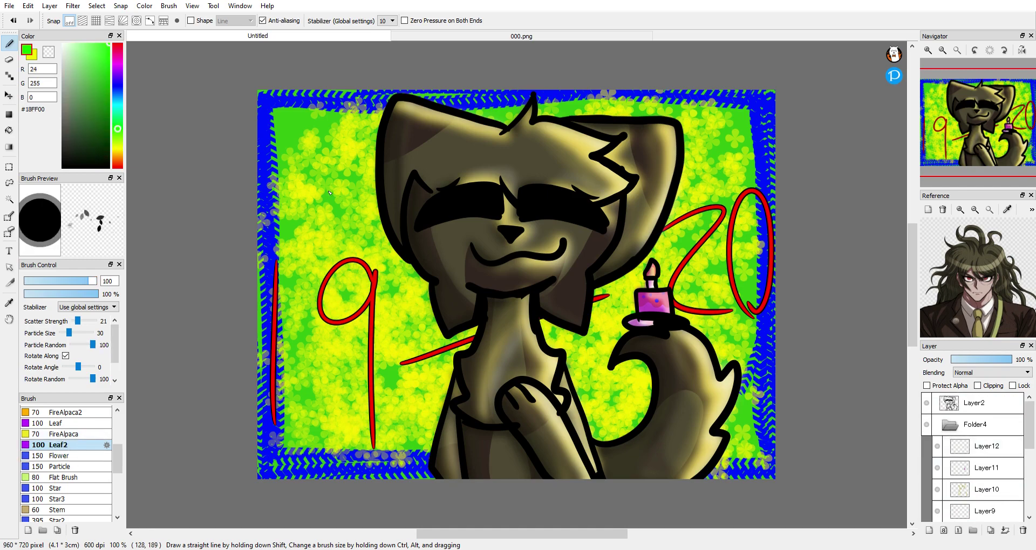
pyautogui.hotkey('ctrl', 'z')
pyautogui.click(106, 105)
pyautogui.press('x')
pyautogui.click(117, 131)
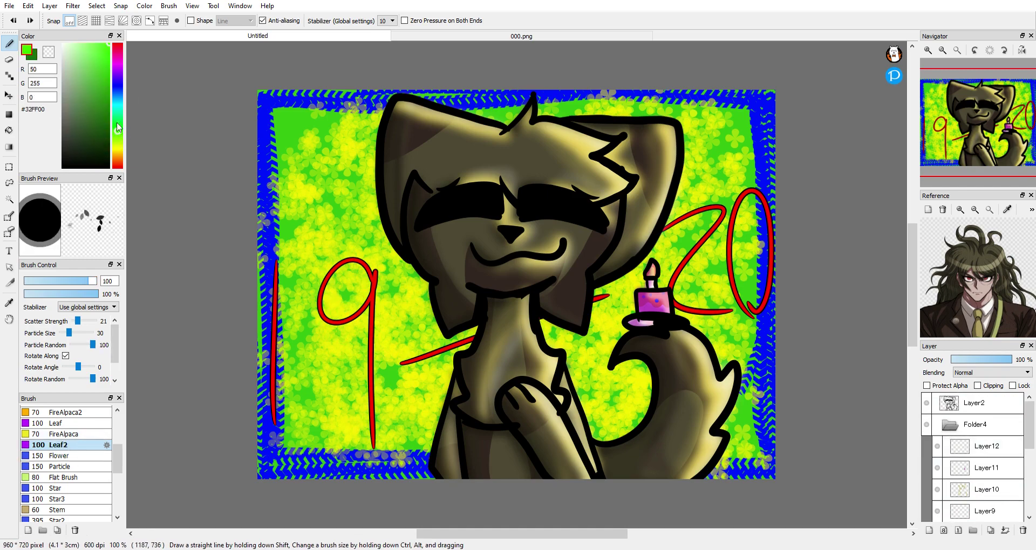